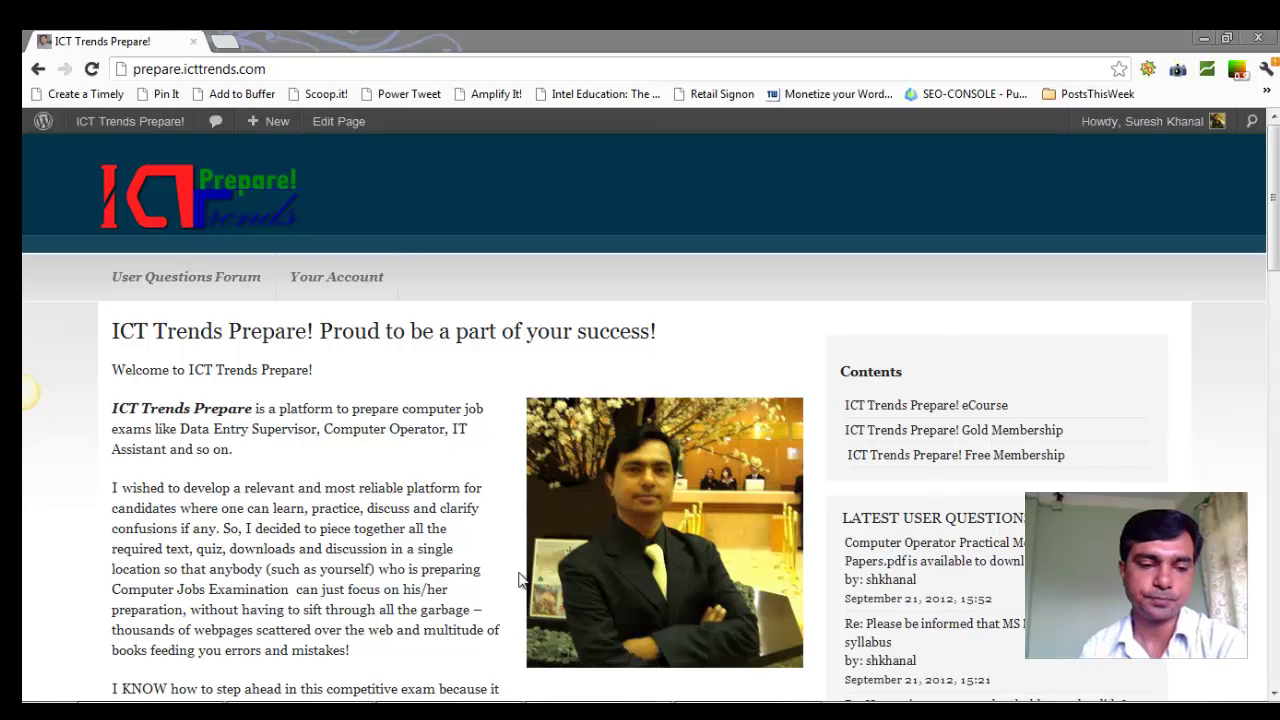
# - Scroll the question paper PDF to the MS Word tasks and highlight the passage to type
pyautogui.click(365, 700)
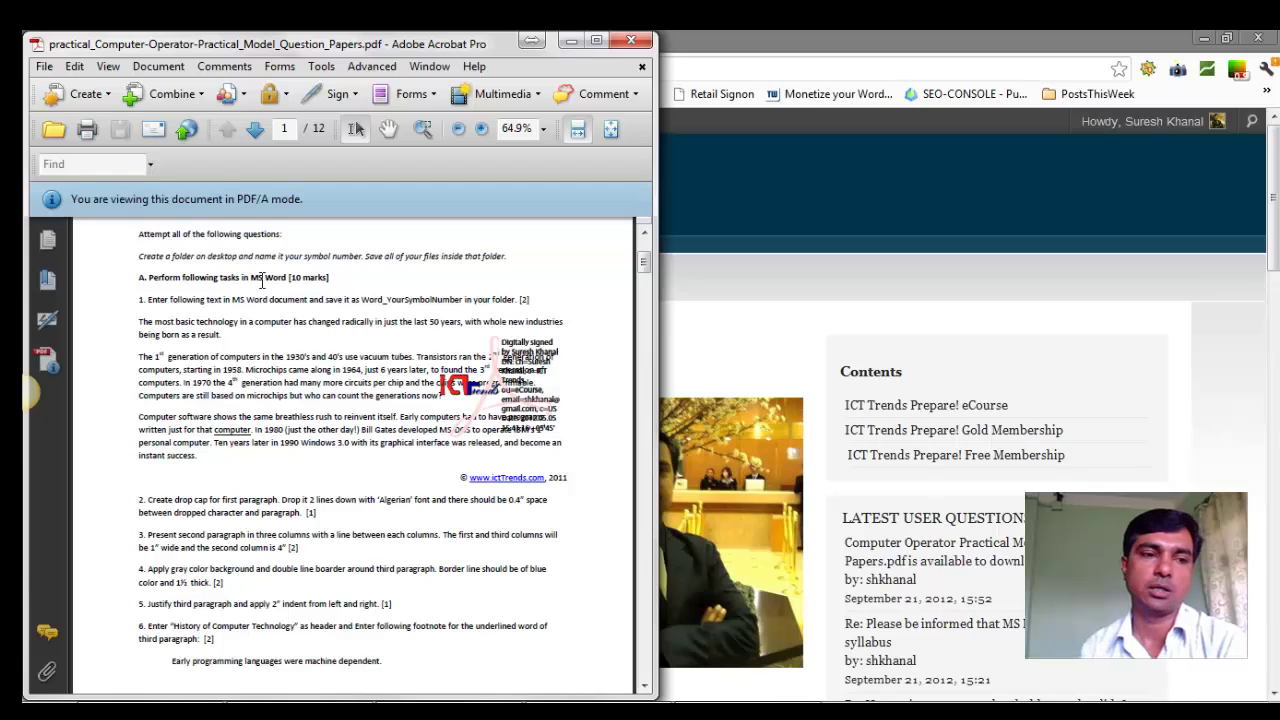
pyautogui.scroll(3, 204, 287)
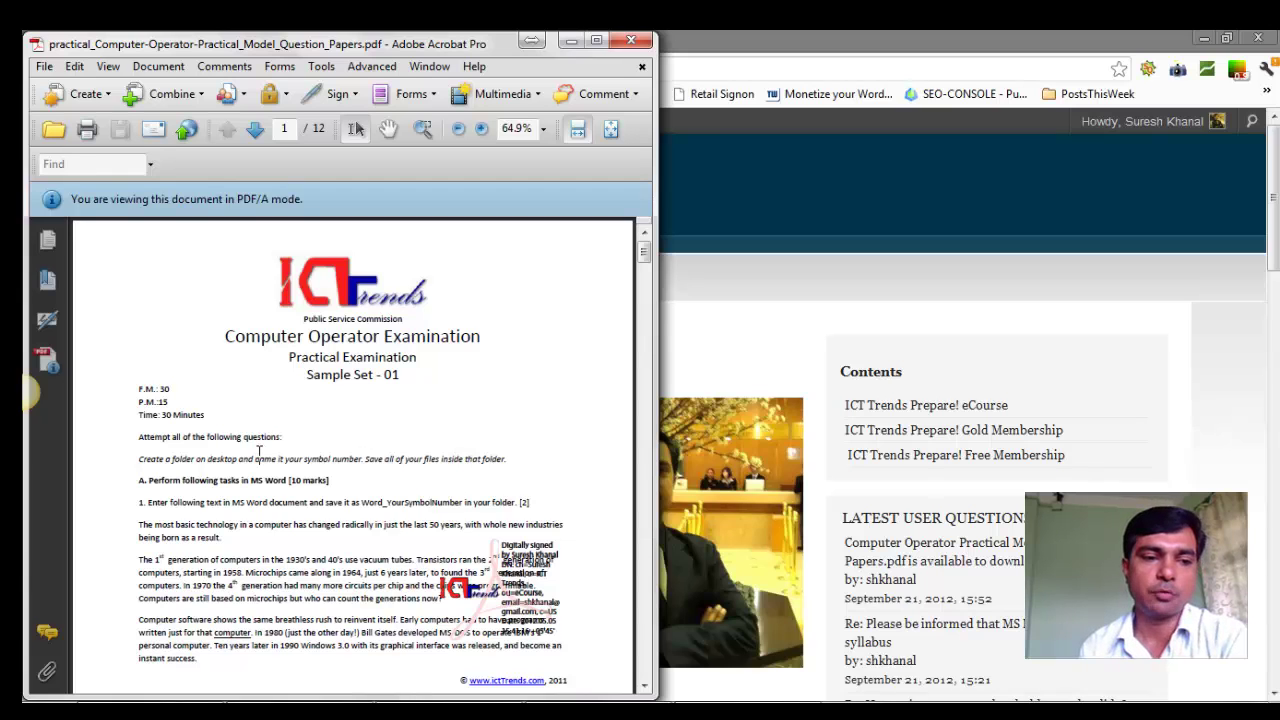
pyautogui.scroll(-2, 259, 451)
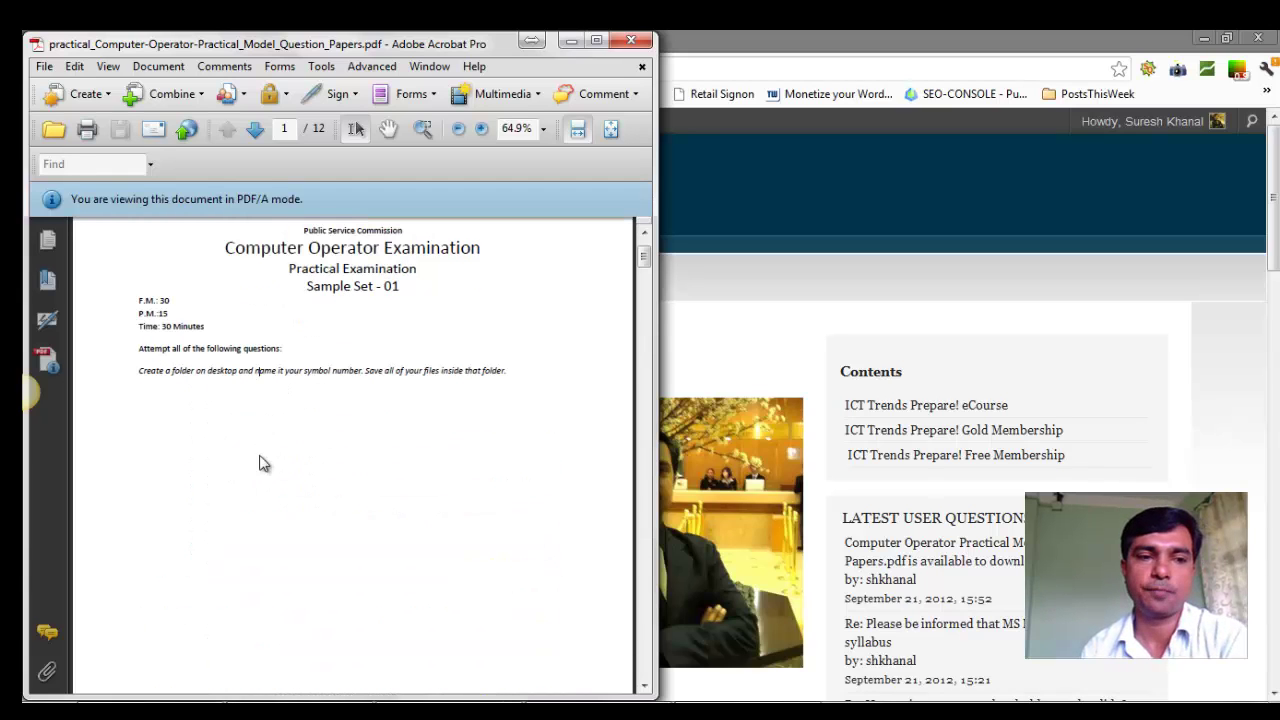
pyautogui.scroll(-1, 259, 461)
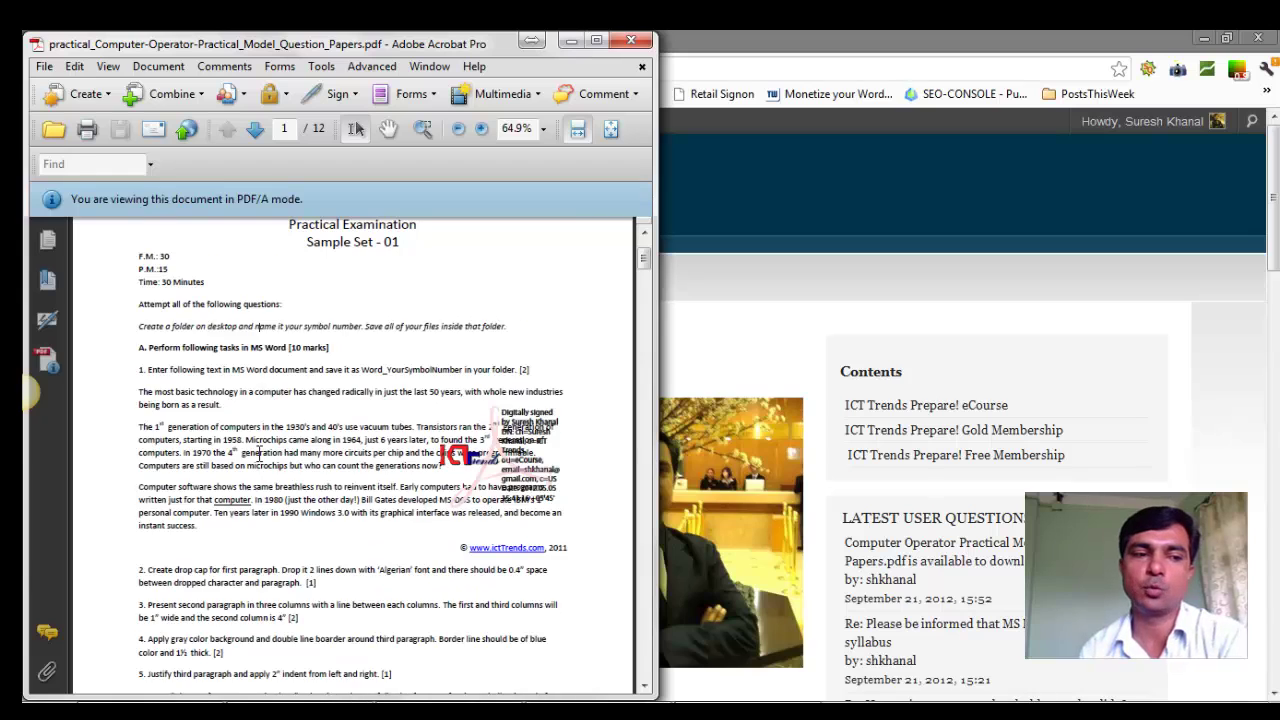
pyautogui.scroll(-1, 259, 453)
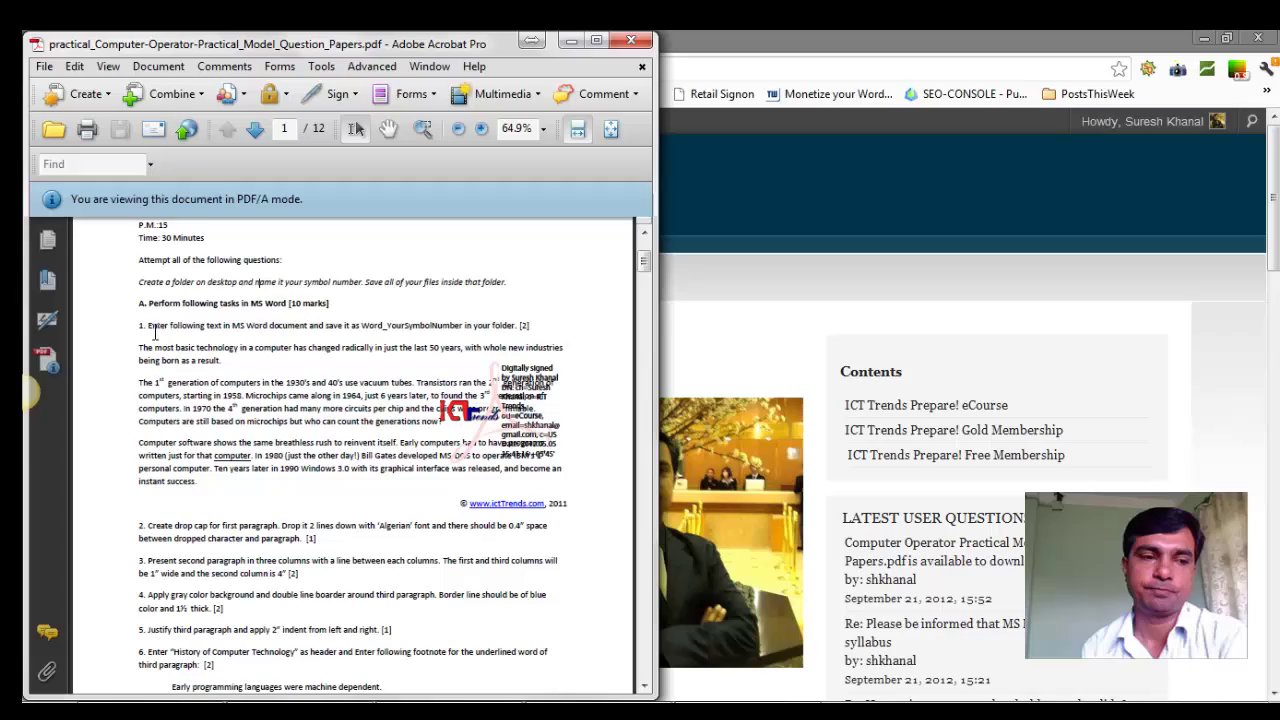
pyautogui.moveTo(149, 325); pyautogui.dragTo(323, 571)
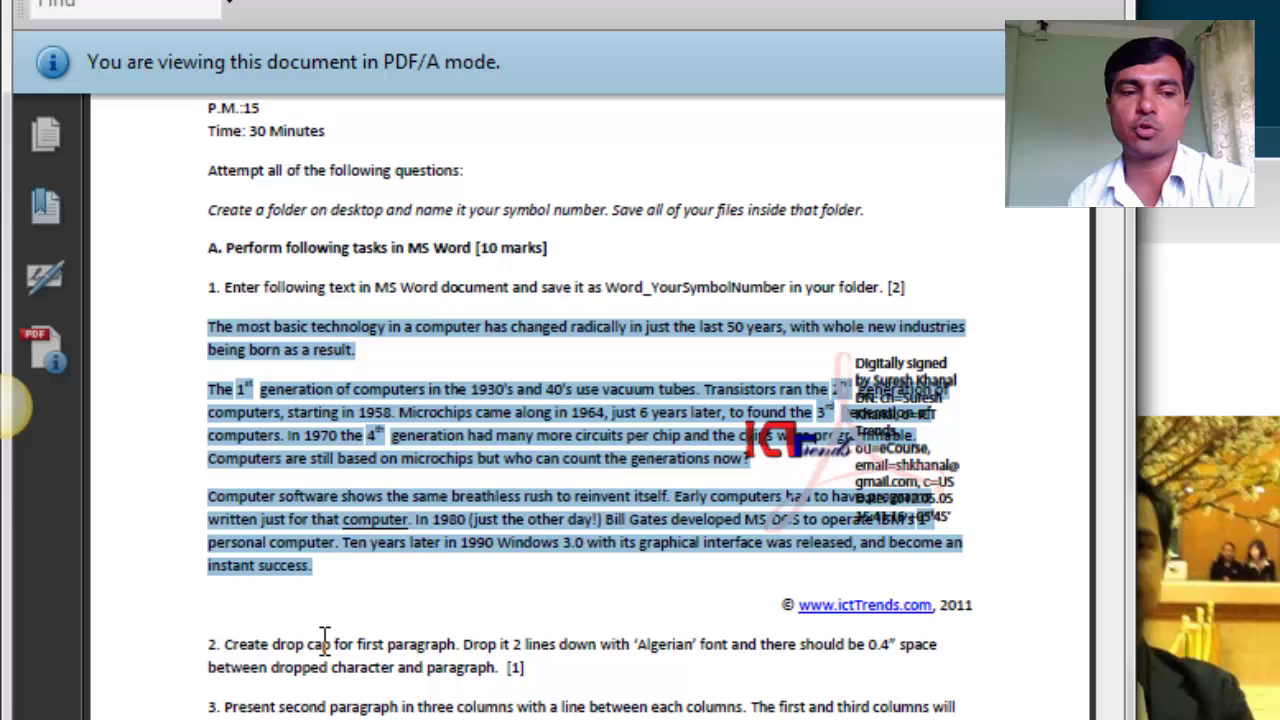
pyautogui.moveTo(324, 644); pyautogui.dragTo(492, 668)
pyautogui.scroll(-5, 494, 672)
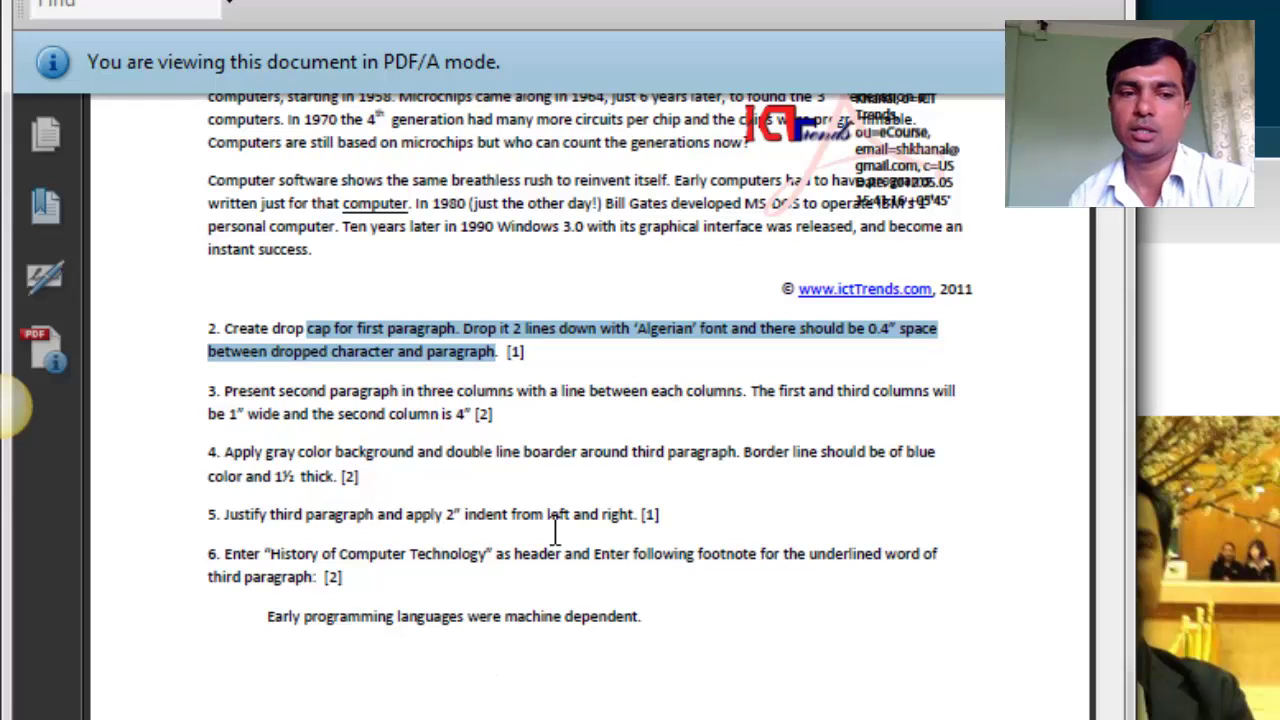
pyautogui.doubleClick(670, 338)
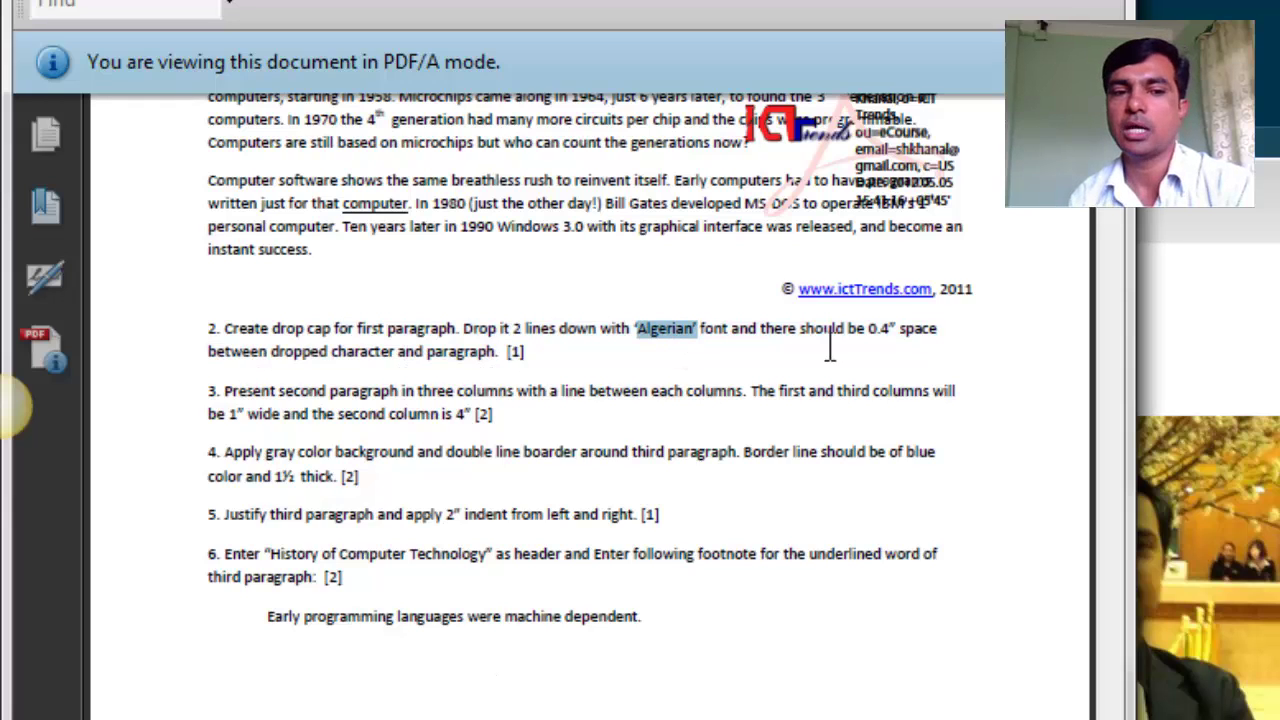
pyautogui.moveTo(866, 330); pyautogui.dragTo(882, 332)
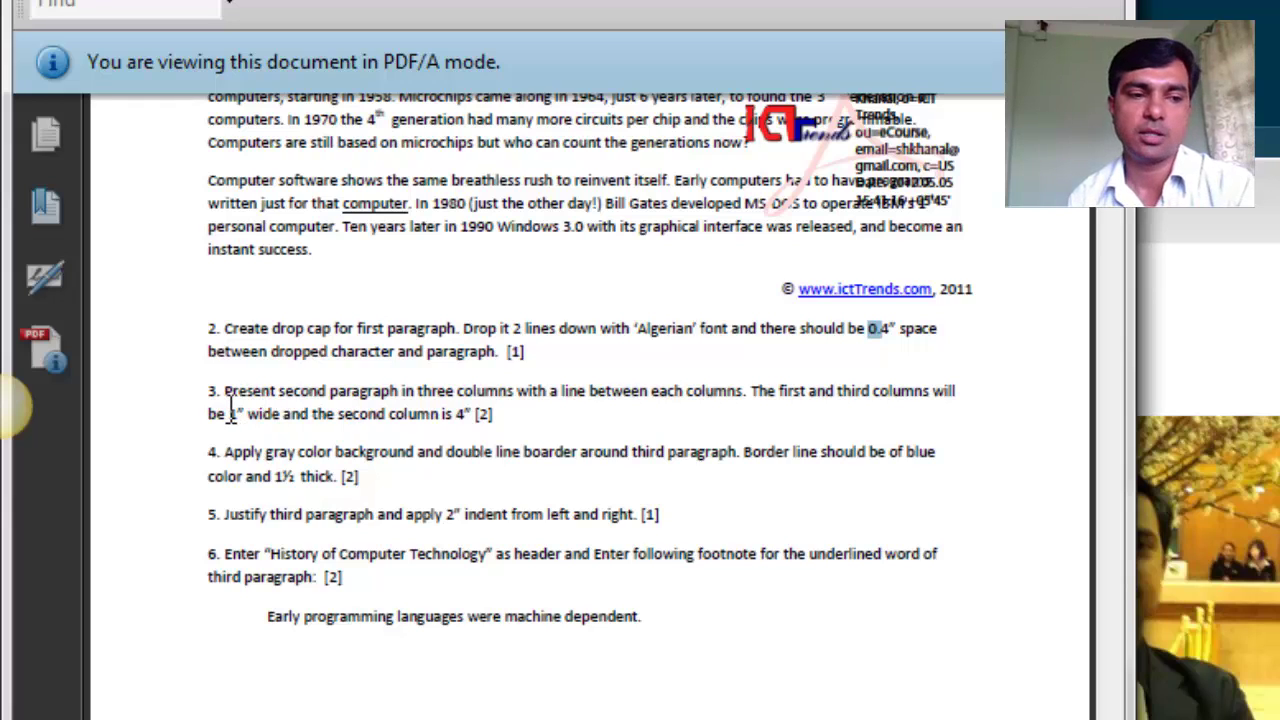
pyautogui.moveTo(229, 413); pyautogui.dragTo(238, 413)
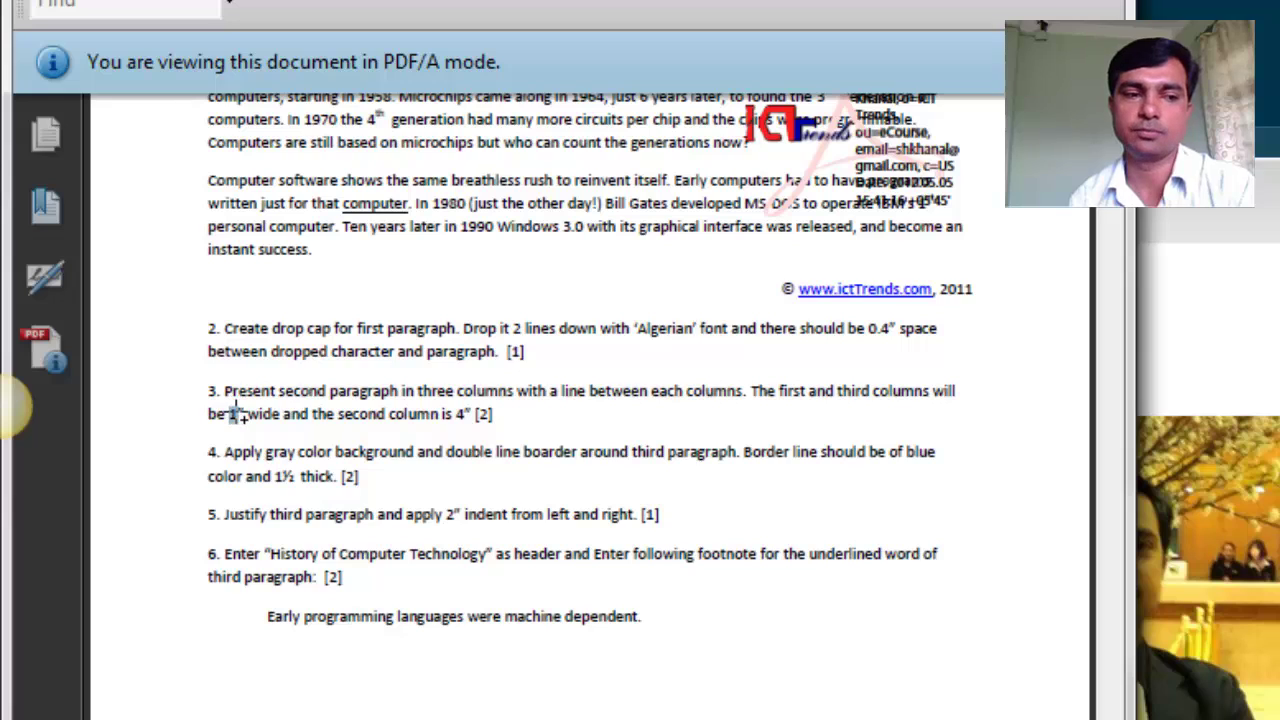
pyautogui.moveTo(455, 413); pyautogui.dragTo(466, 413)
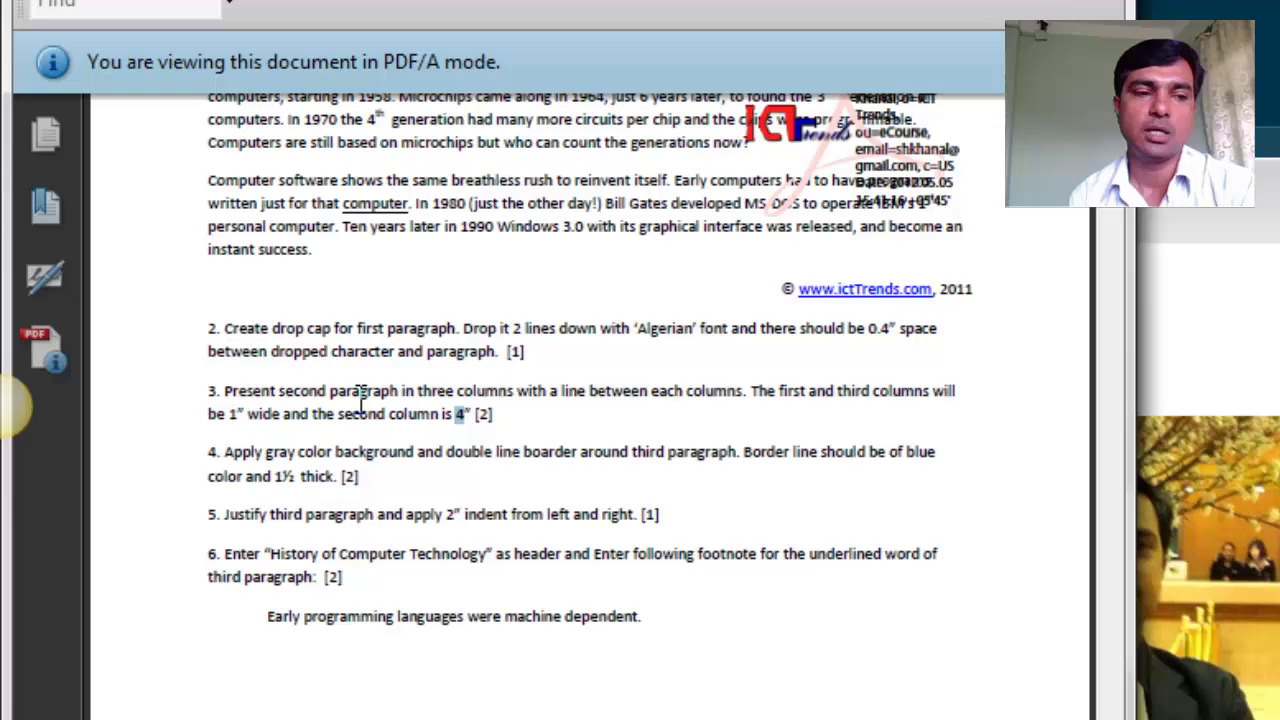
pyautogui.click(226, 452)
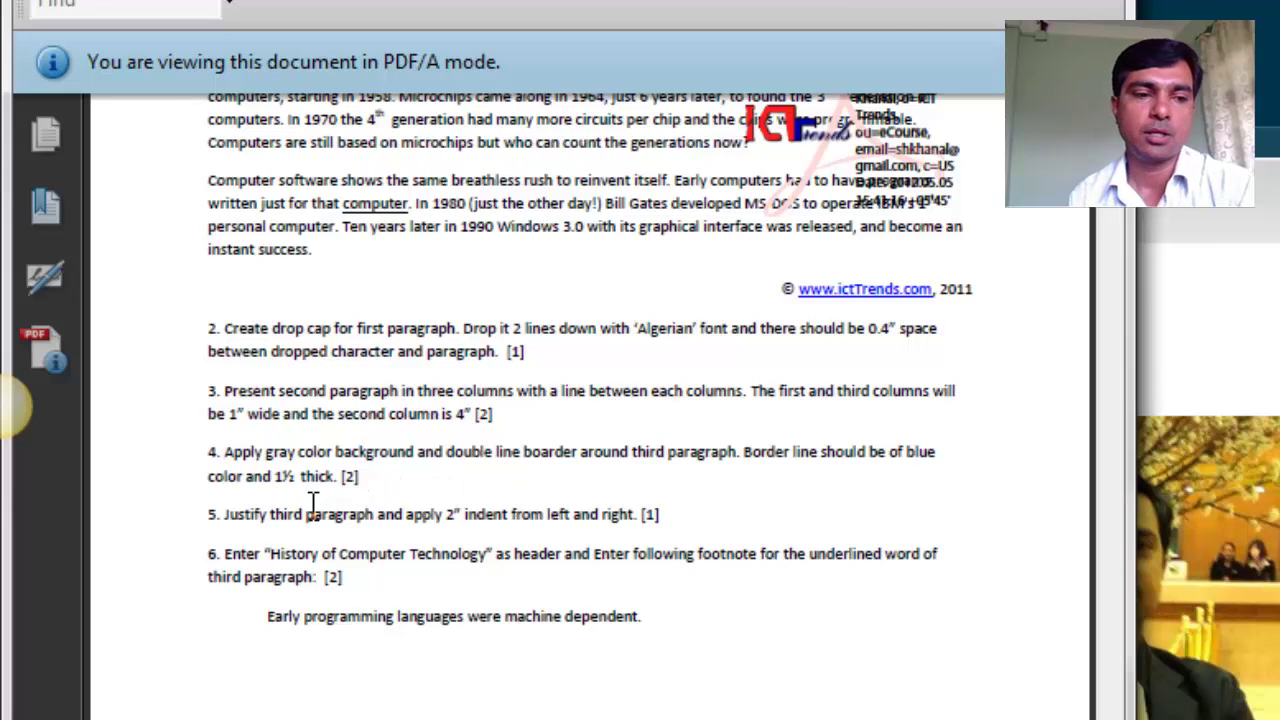
pyautogui.click(220, 514)
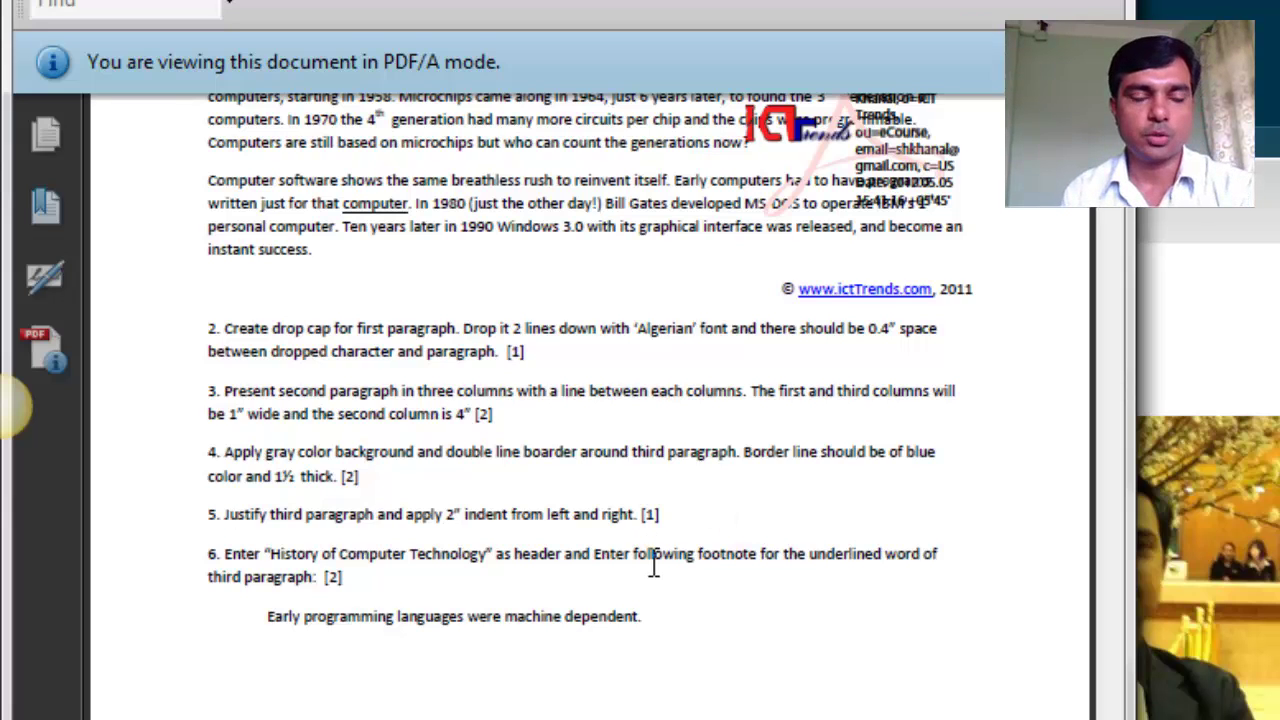
pyautogui.scroll(6, 597, 568)
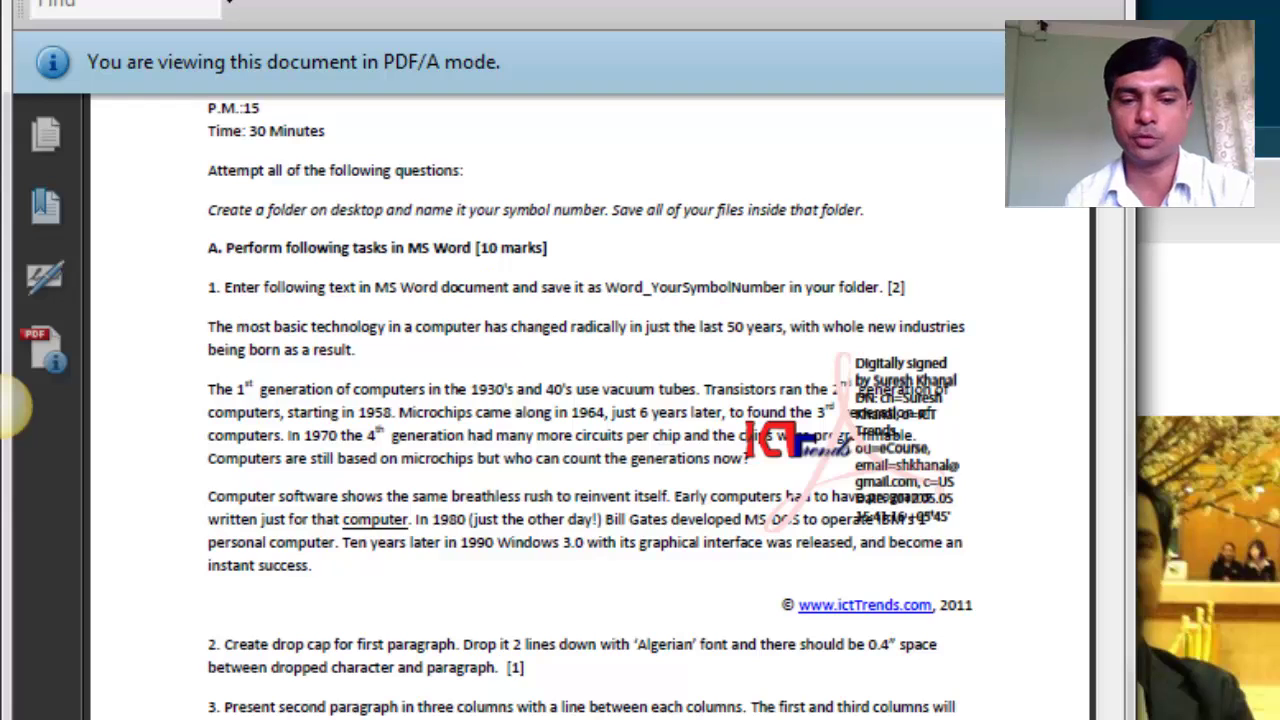
# - Type the three computer-history paragraphs, beginning 'The most basic technology in a computer has changed radically'
pyautogui.hotkey('alt', 'Tab')
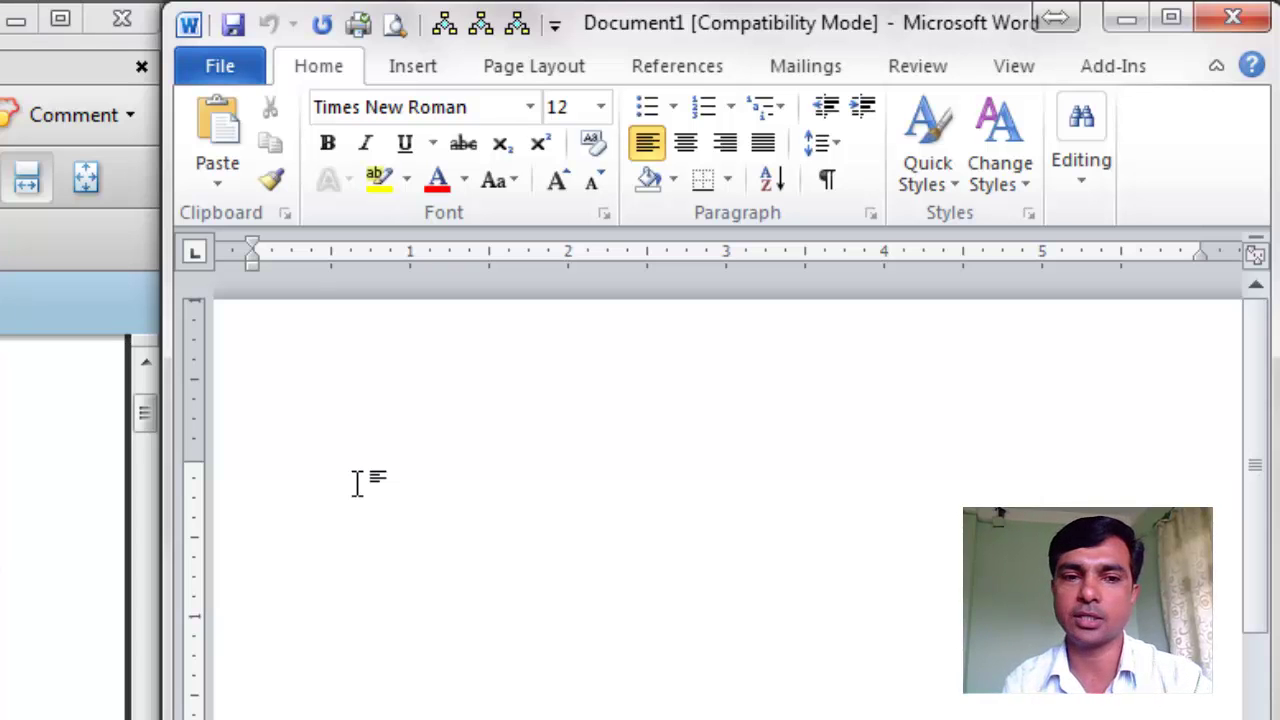
pyautogui.write('thm')
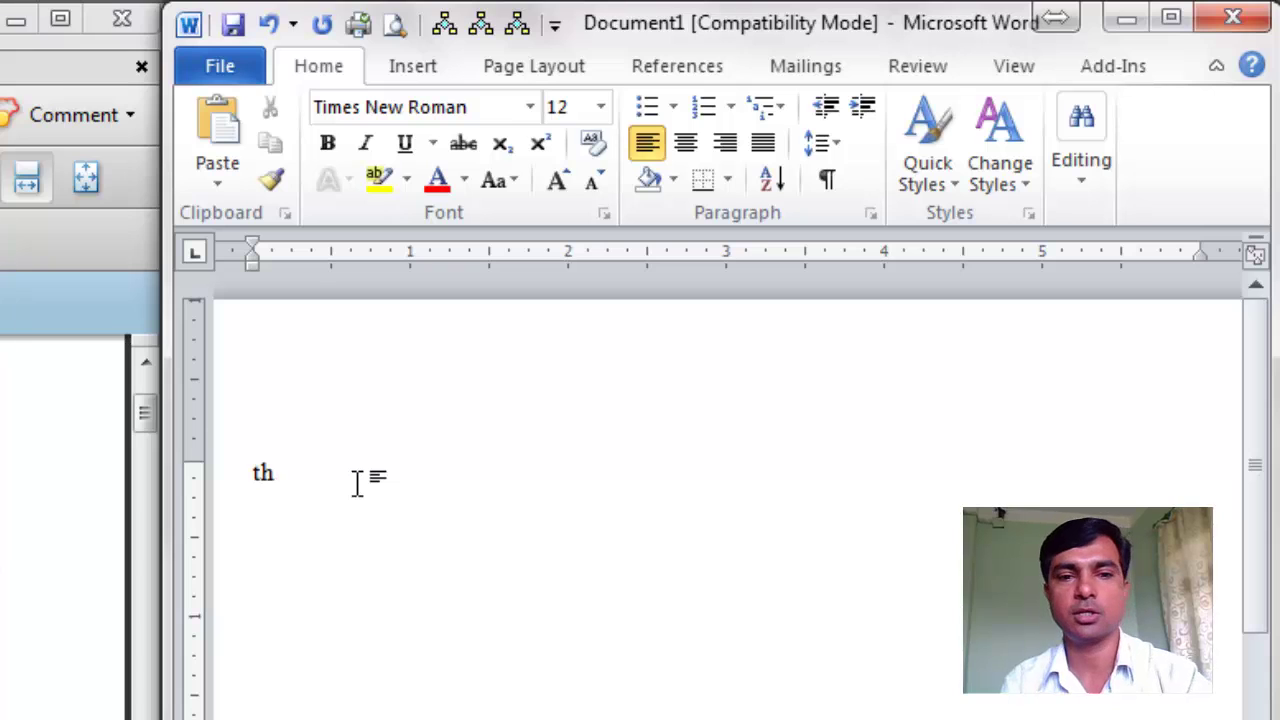
pyautogui.press('BackSpace')
pyautogui.write('emos')
pyautogui.press('BackSpace')
pyautogui.press('BackSpace')
pyautogui.press('BackSpace')
pyautogui.write('most basic technology in a computer has changed radically in just the last 50 years, with whole new industries being born as a result.')
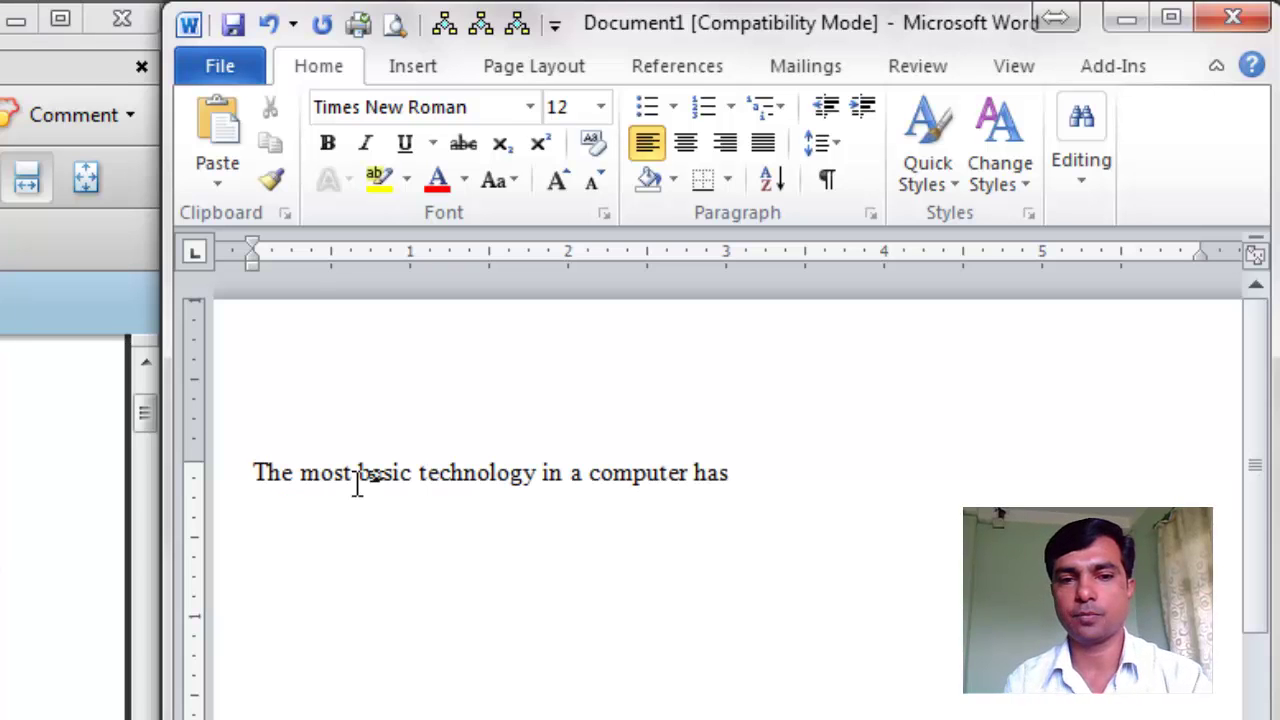
pyautogui.press('Return')
pyautogui.write("The 1st generation of computers in the 1930's and 40's use vacuum the 2nd generation of computers, starting in 1958. Microchips came along ten years later, to found the 3rd generation of computers. In 1970 the 4th generation arrived with more circuits per chip and the chips were programmable. Computers still use microchips but who can count the generations now?")
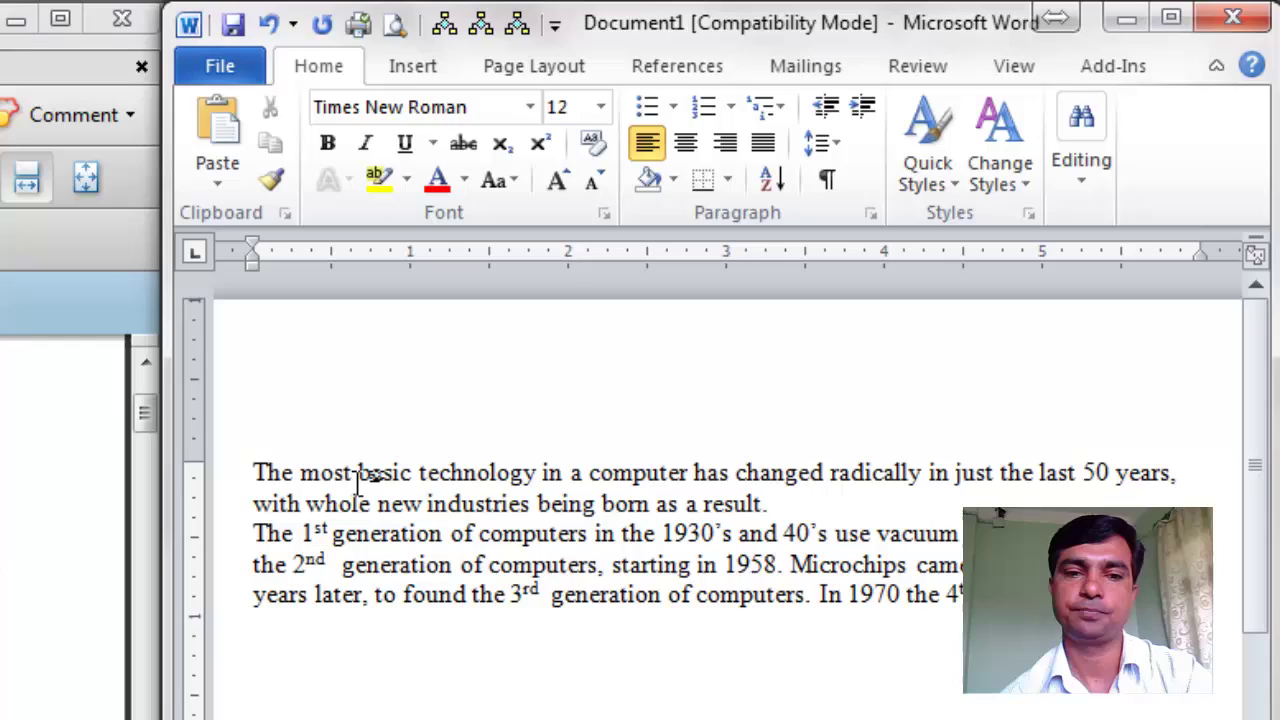
pyautogui.press('Return')
pyautogui.write('Computer software shows the same breathless rush to reinvent itself. Early computers had to have programs written just for that computer. In 1980 (just the other day!) Bill')
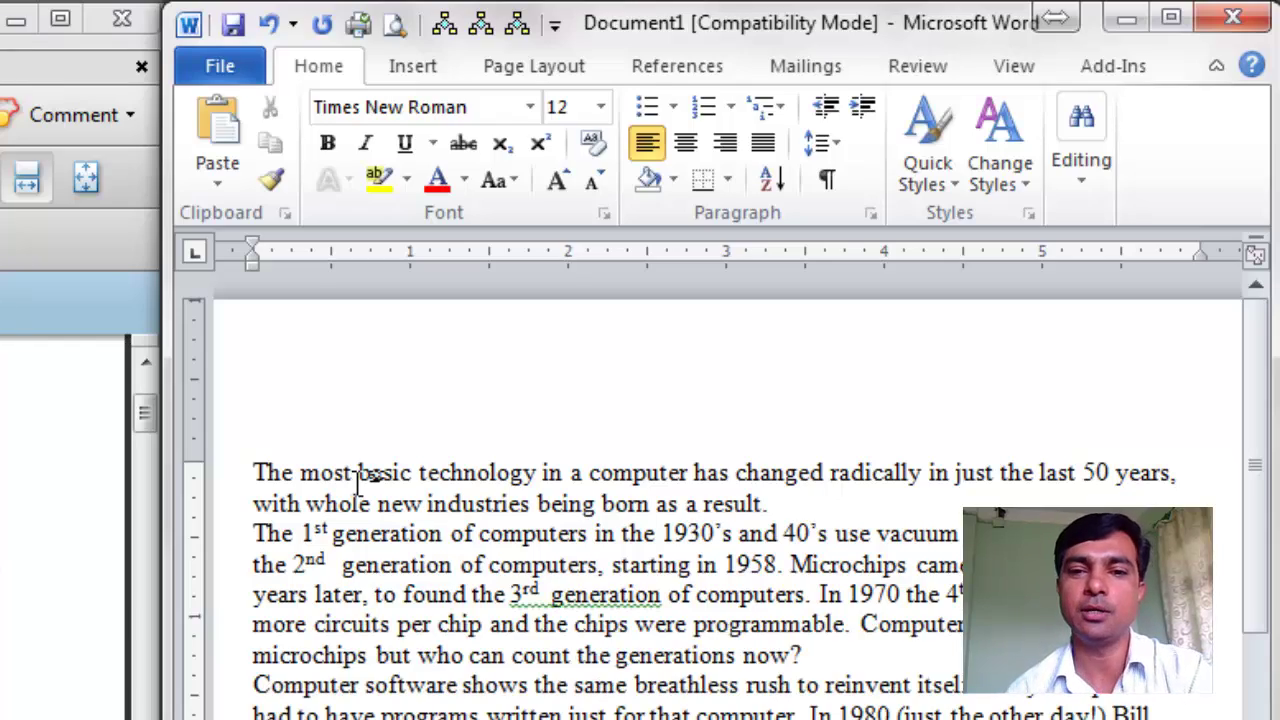
pyautogui.write(" Gates developed MS-DOS to operate IBM's 1st personal computer. Ten years later in 1990 Windows 3.0 with its graphical interface was released, and become an instant success.")
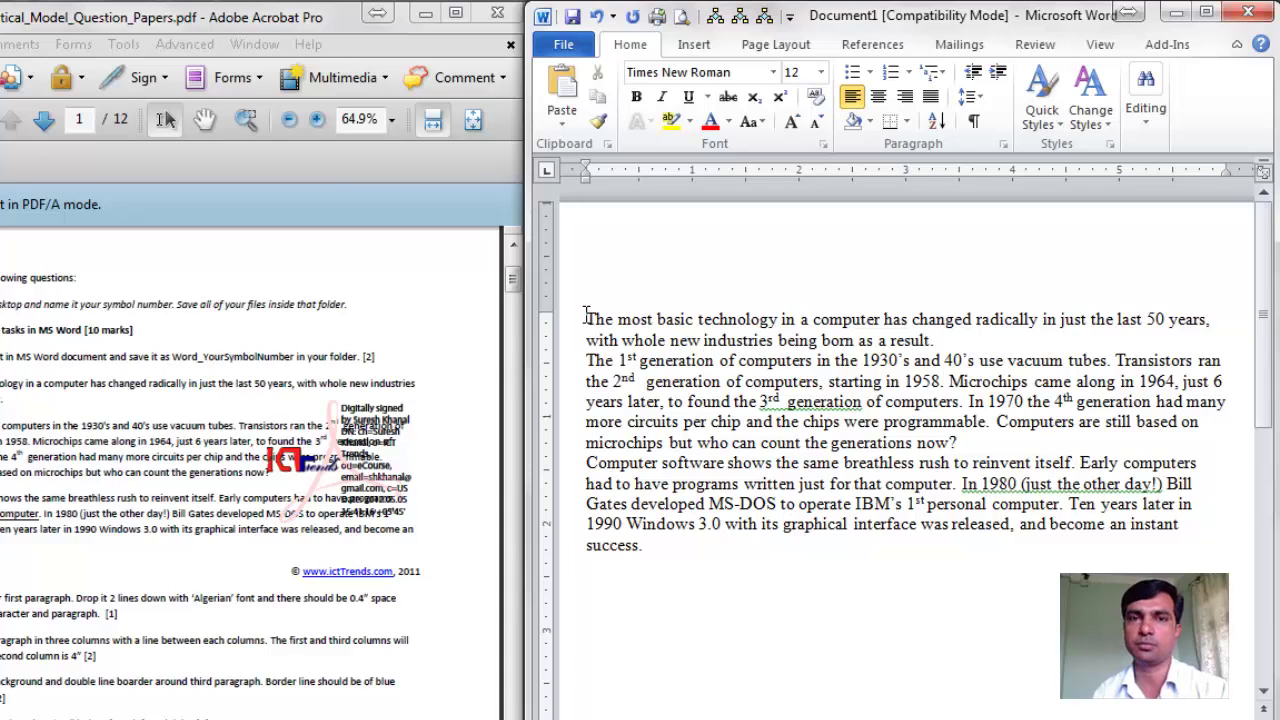
# - Give all three paragraphs 6 pt spacing before and after and 1.5-line spacing
pyautogui.moveTo(586, 318); pyautogui.dragTo(651, 543)
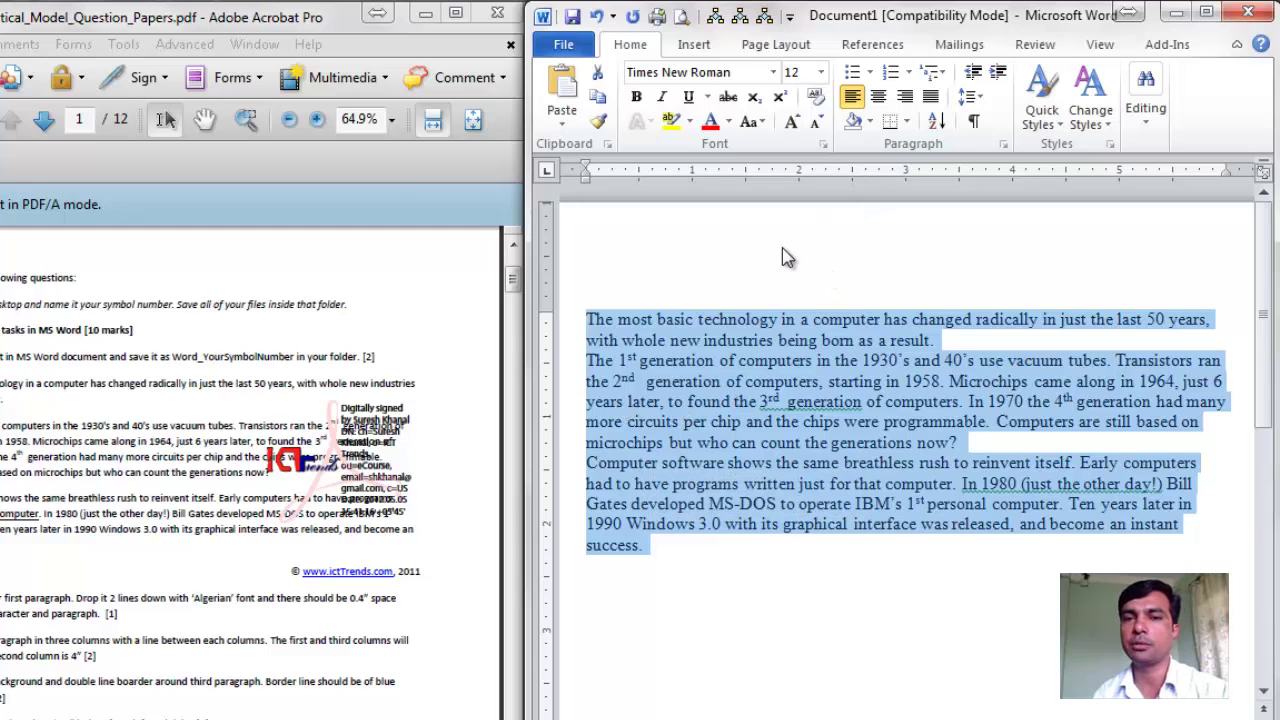
pyautogui.click(1004, 145)
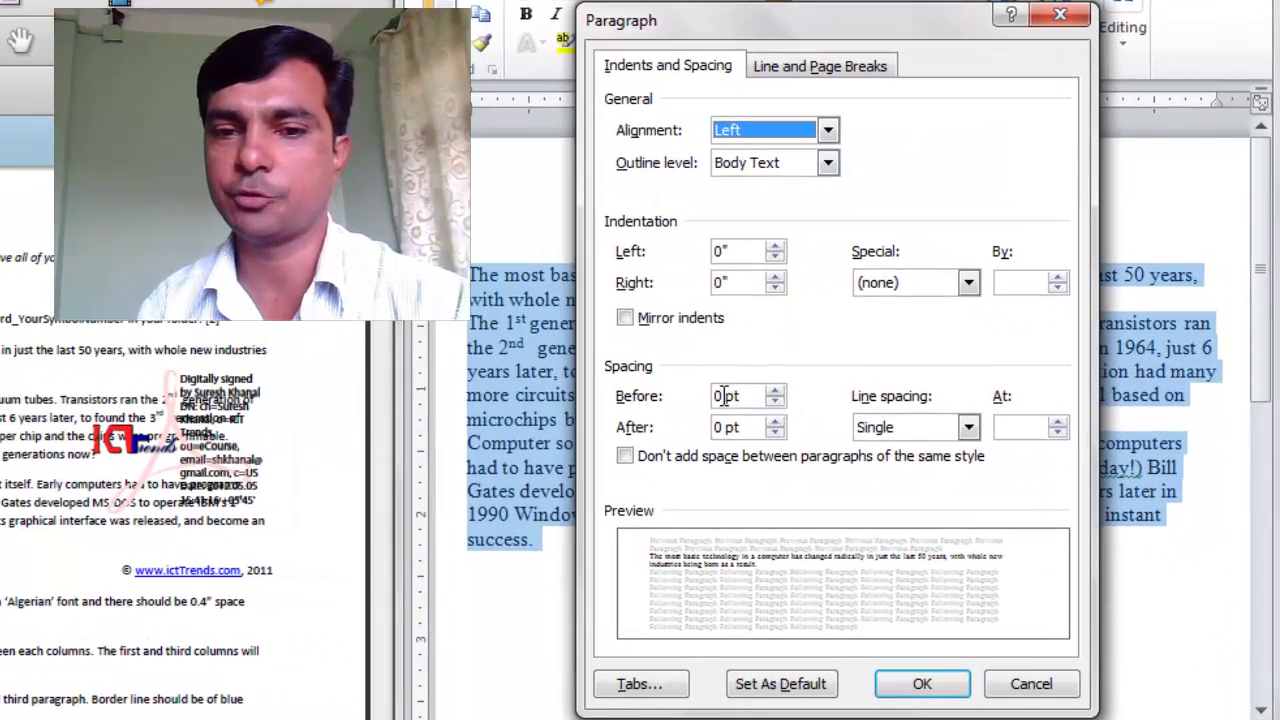
pyautogui.click(720, 396)
pyautogui.write('6')
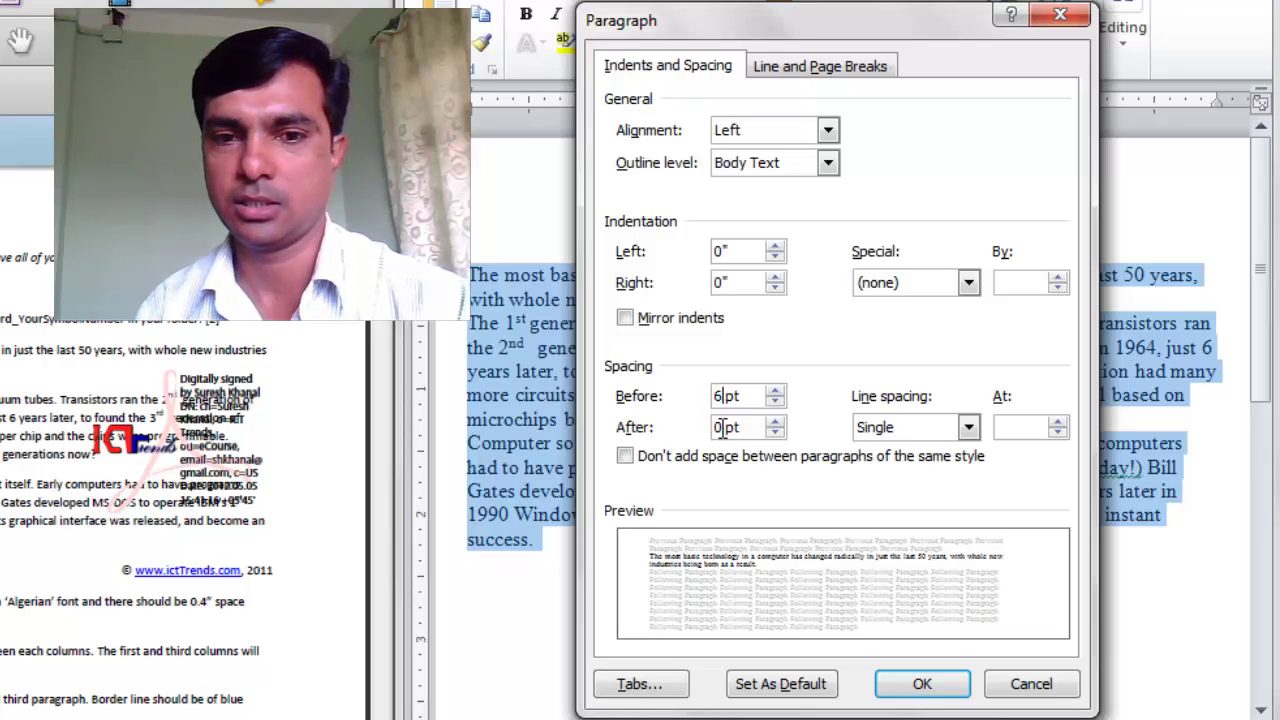
pyautogui.click(721, 427)
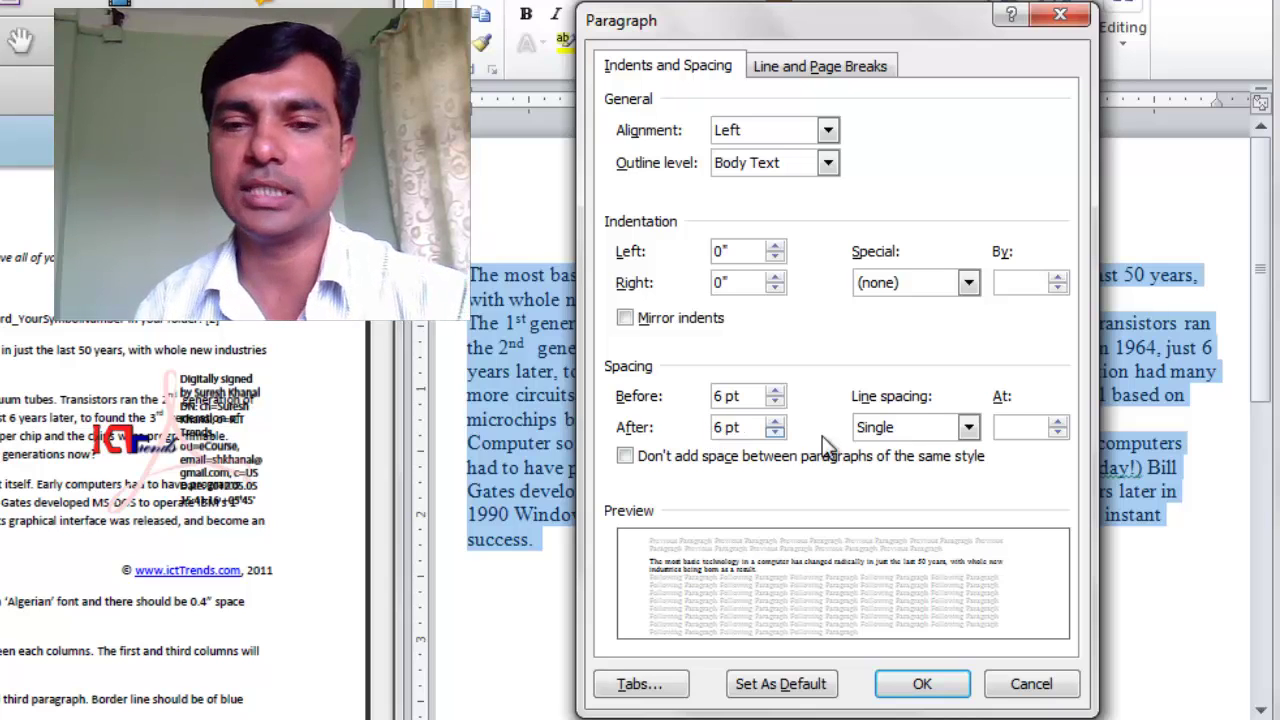
pyautogui.click(968, 427)
pyautogui.click(968, 427)
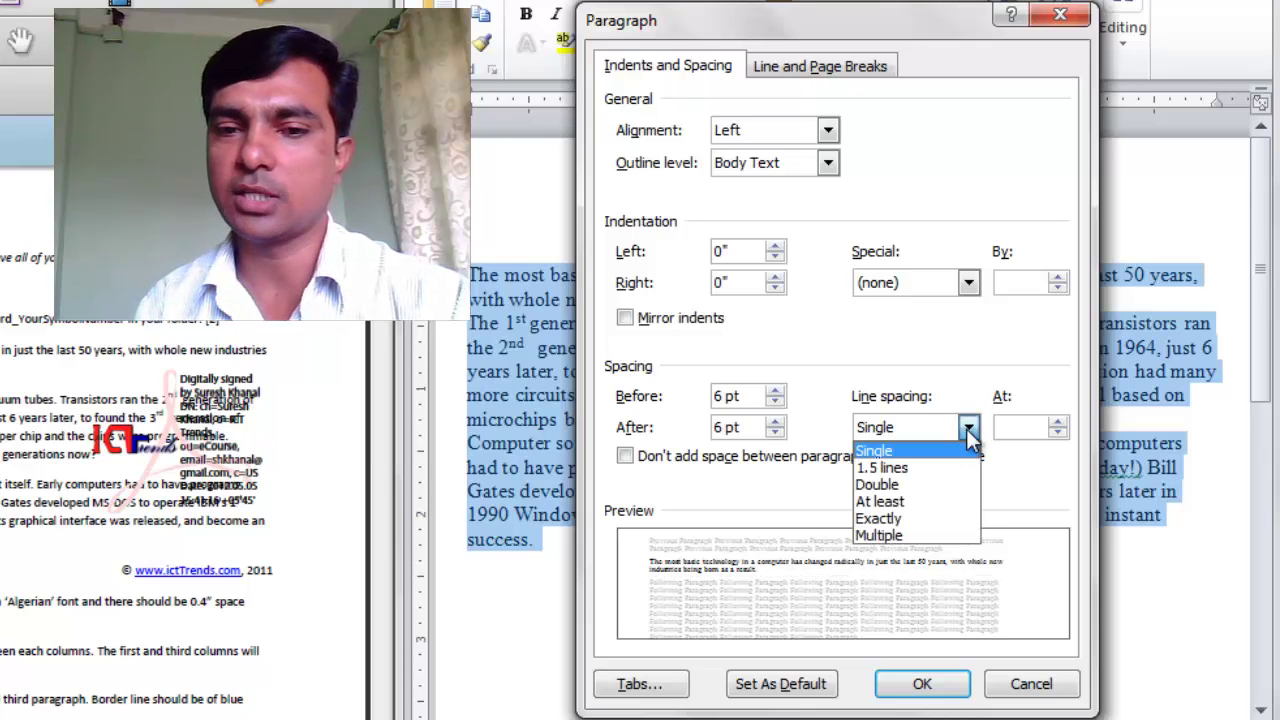
pyautogui.click(913, 467)
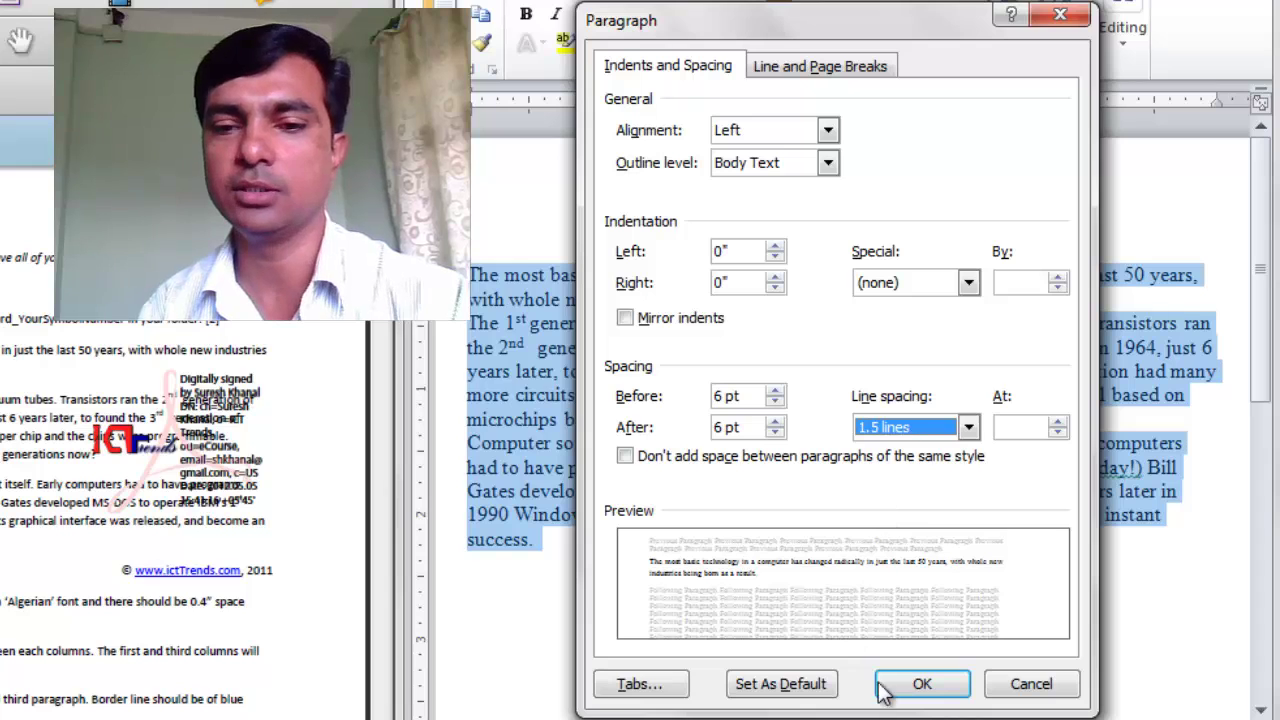
# - Apply the new paragraph spacing, then select the 'st' of '1st' in the second paragraph
pyautogui.click(929, 686)
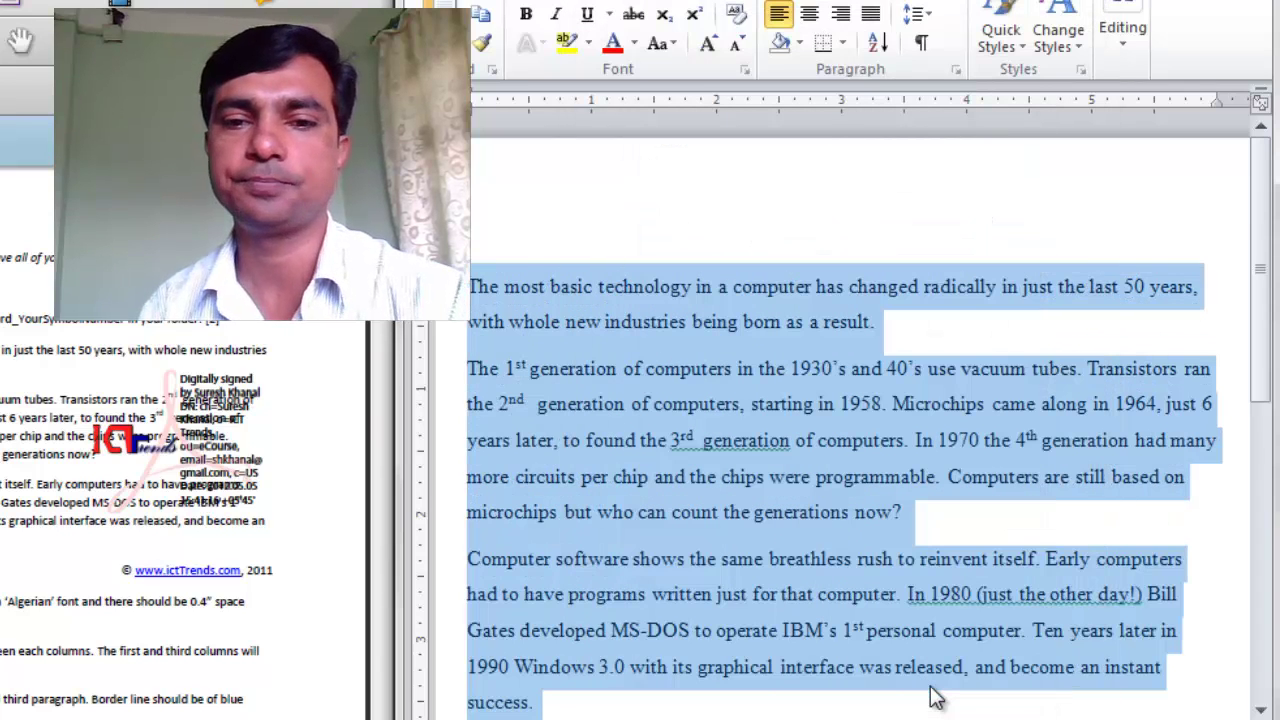
pyautogui.click(665, 471)
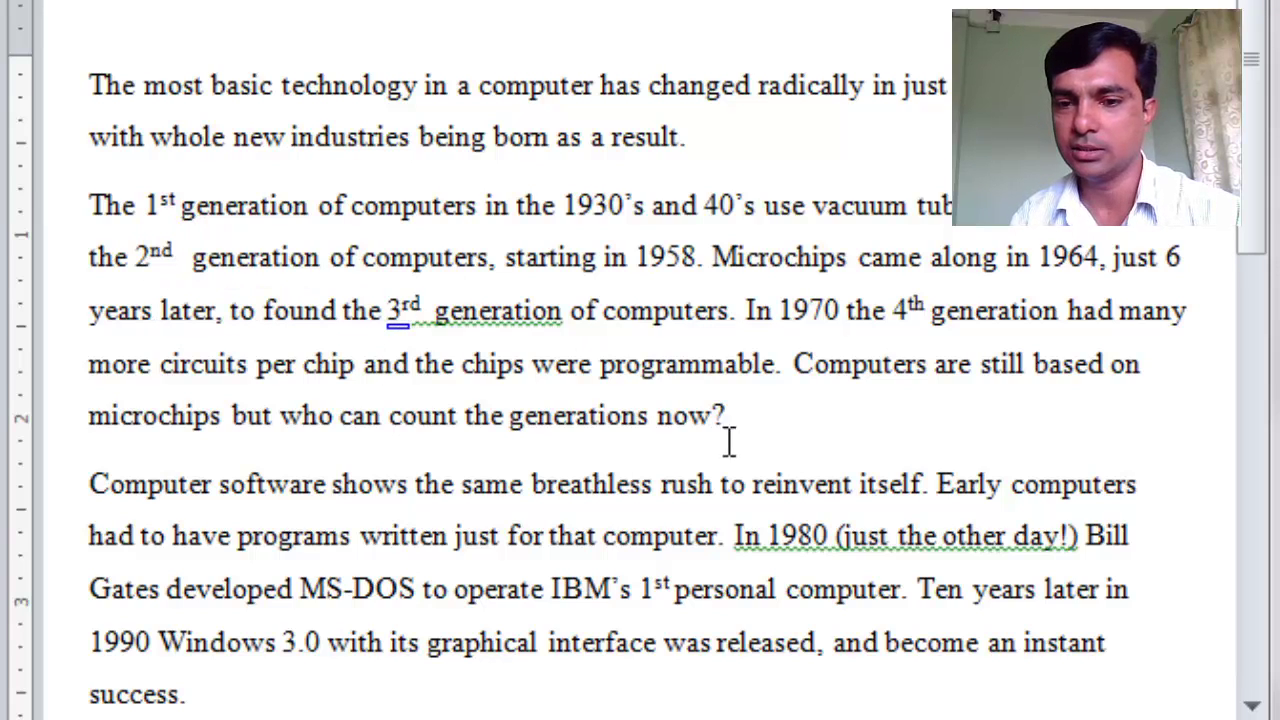
pyautogui.moveTo(662, 584)
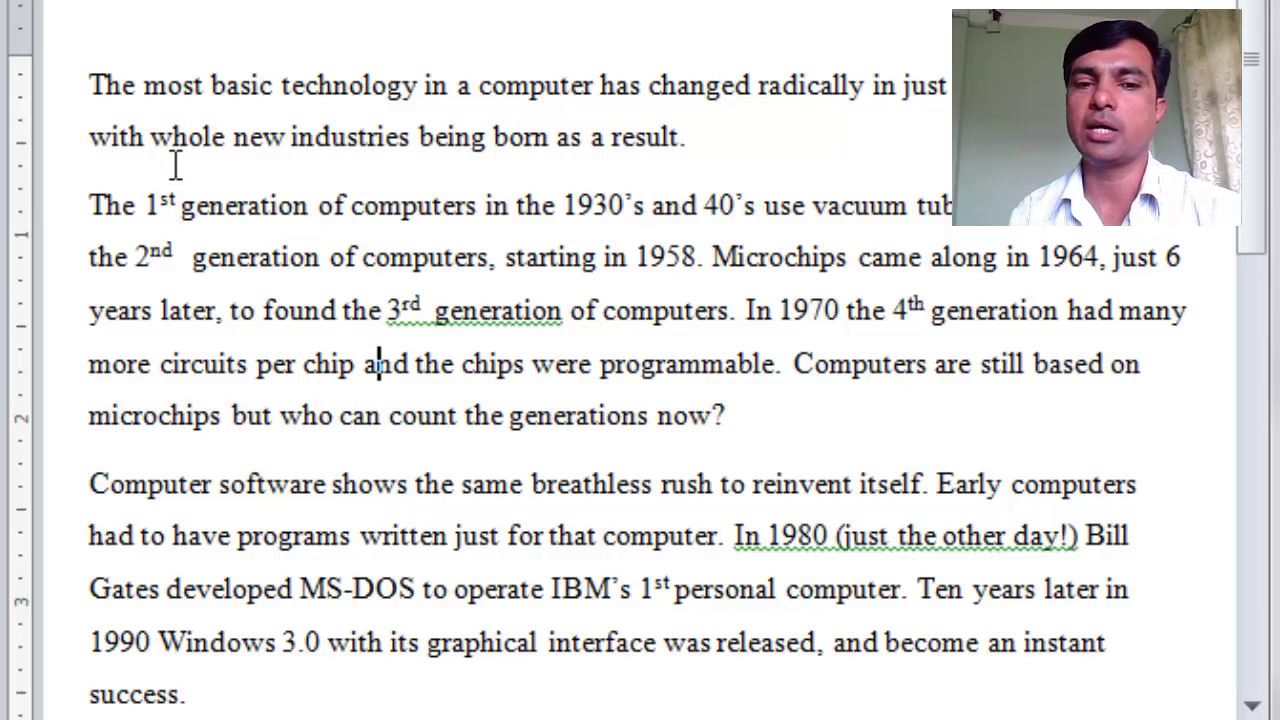
pyautogui.moveTo(162, 190)
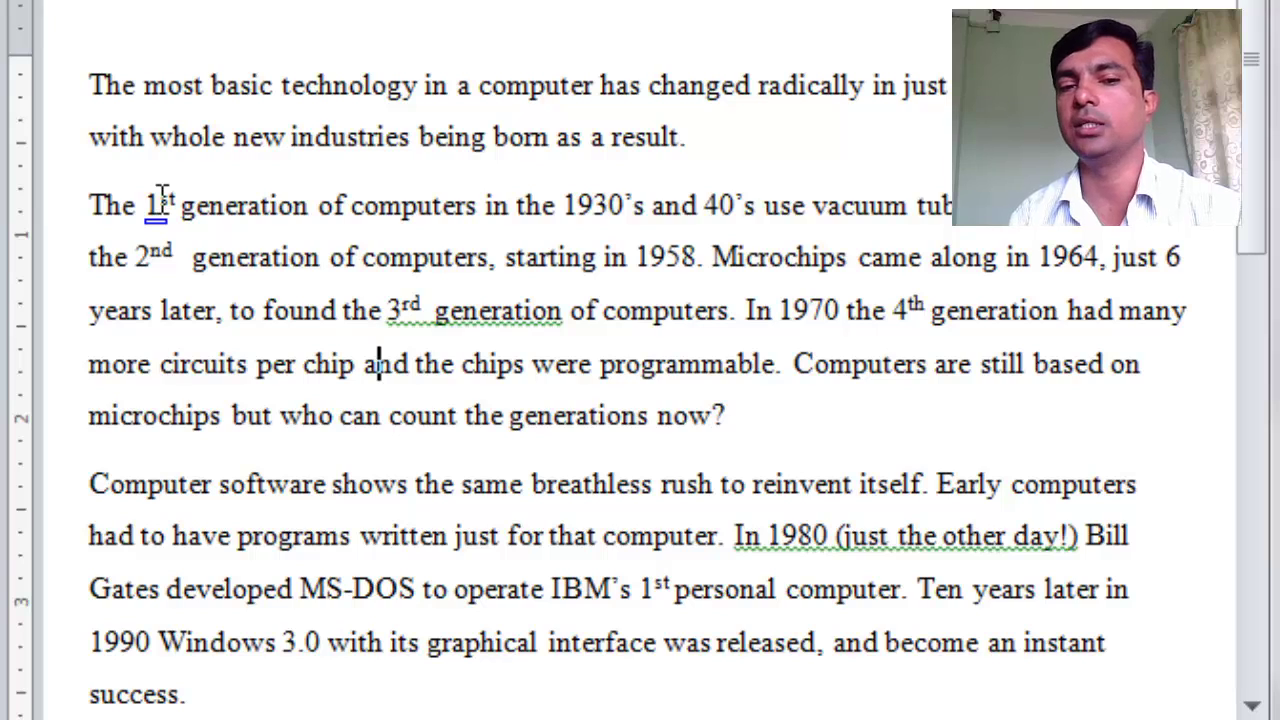
pyautogui.moveTo(160, 192); pyautogui.dragTo(178, 198)
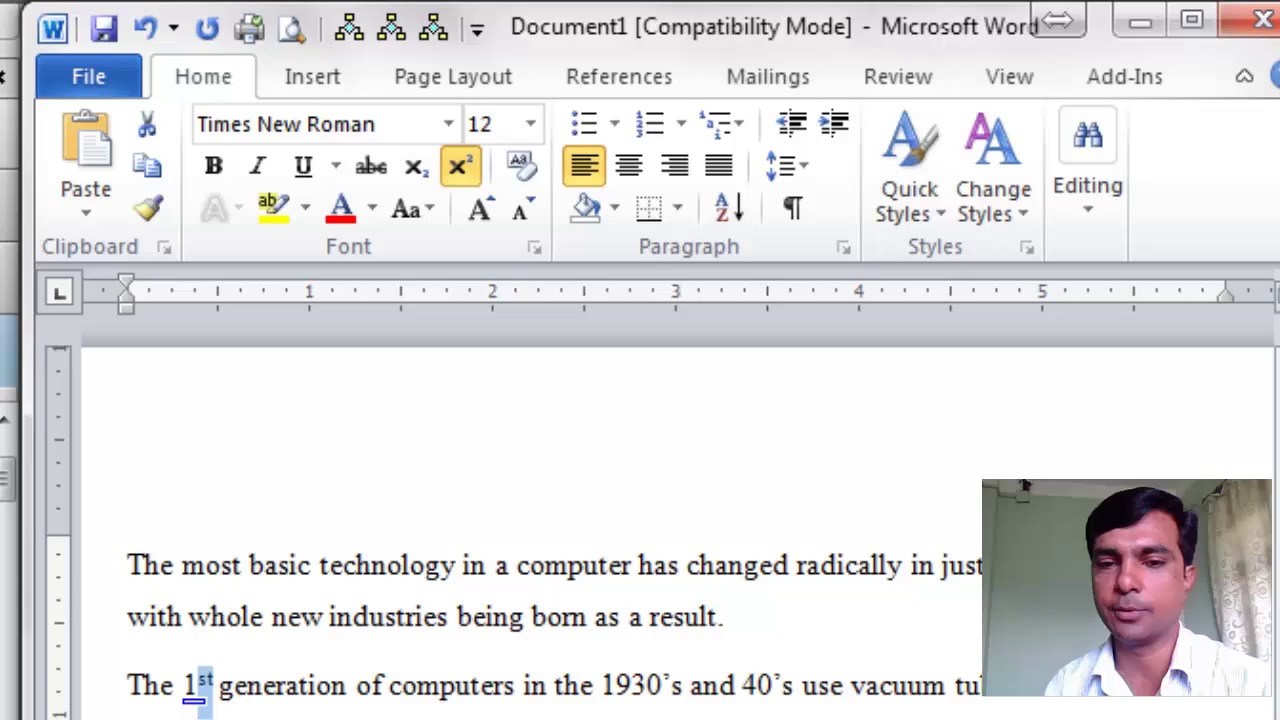
pyautogui.click(280, 686)
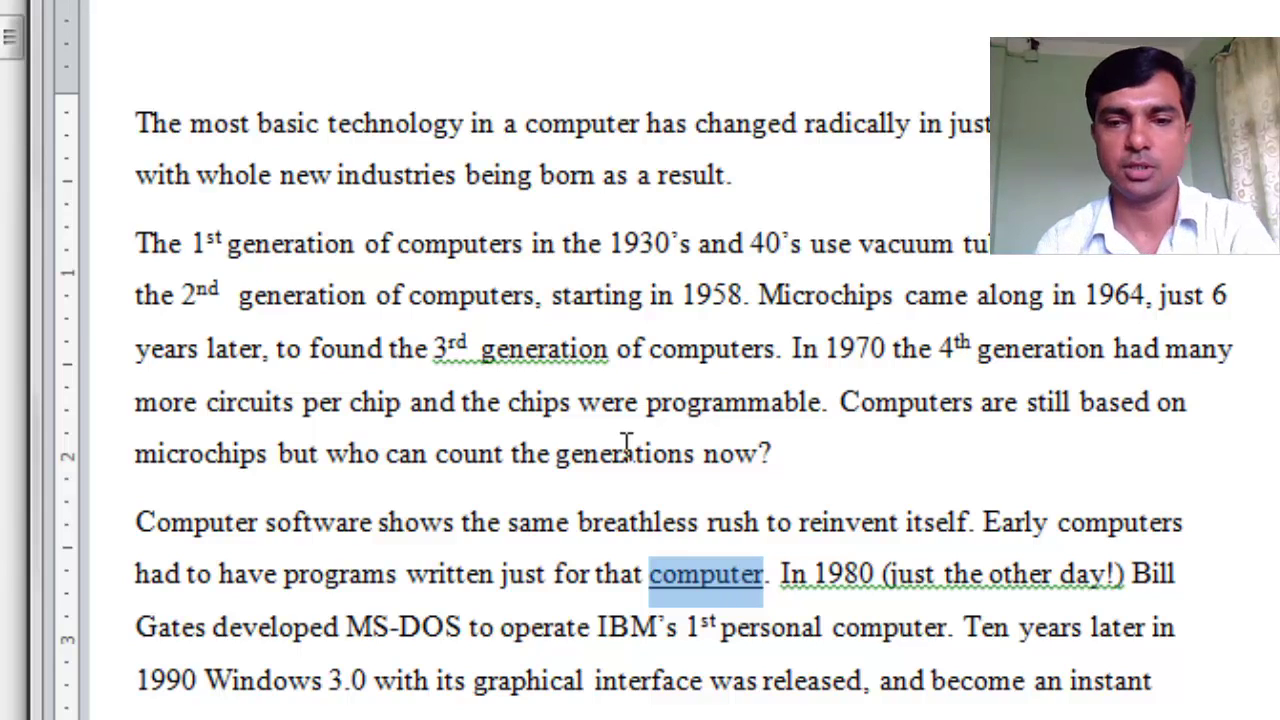
pyautogui.click(496, 565)
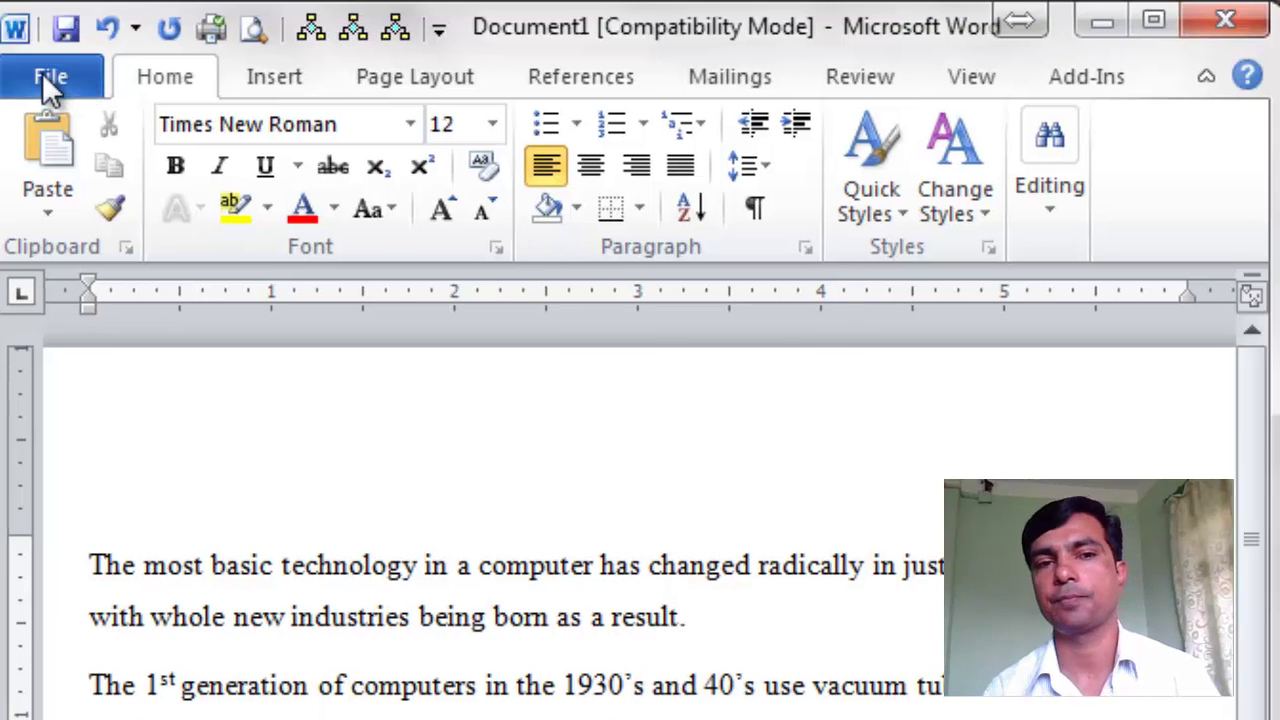
# - Start Save As and open the symbol-number folder on the Desktop
pyautogui.click(42, 72)
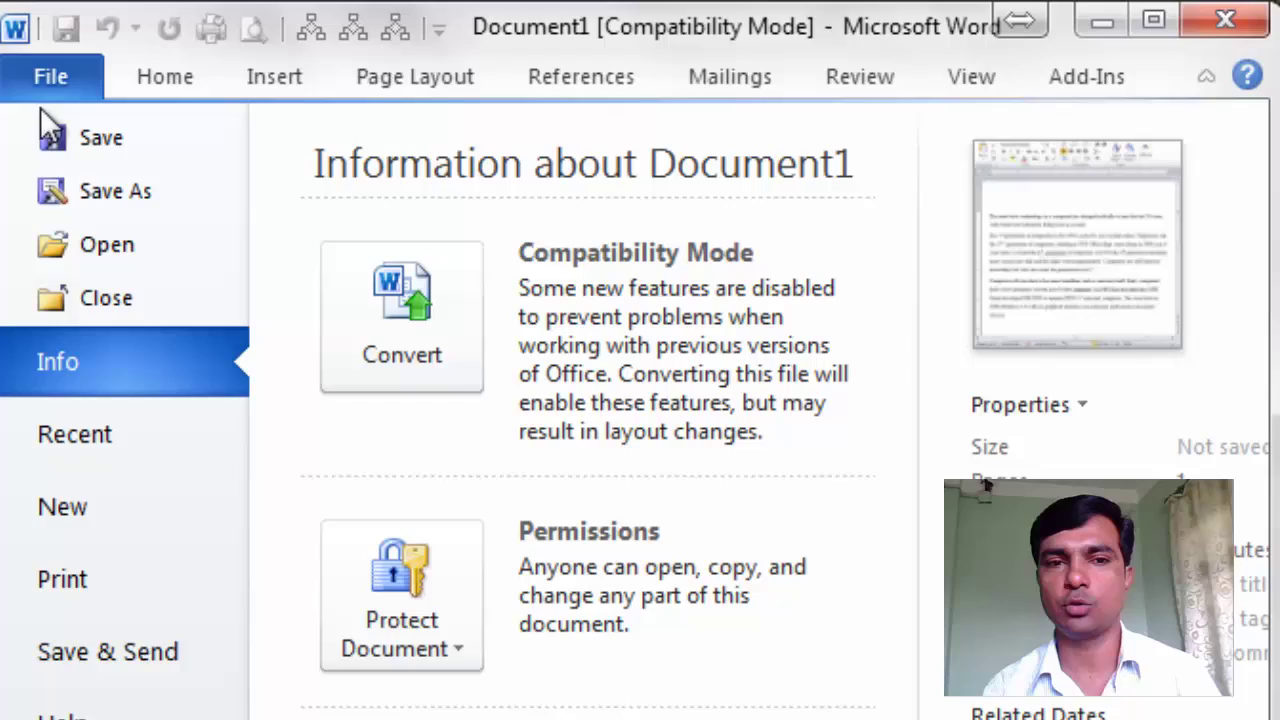
pyautogui.click(112, 196)
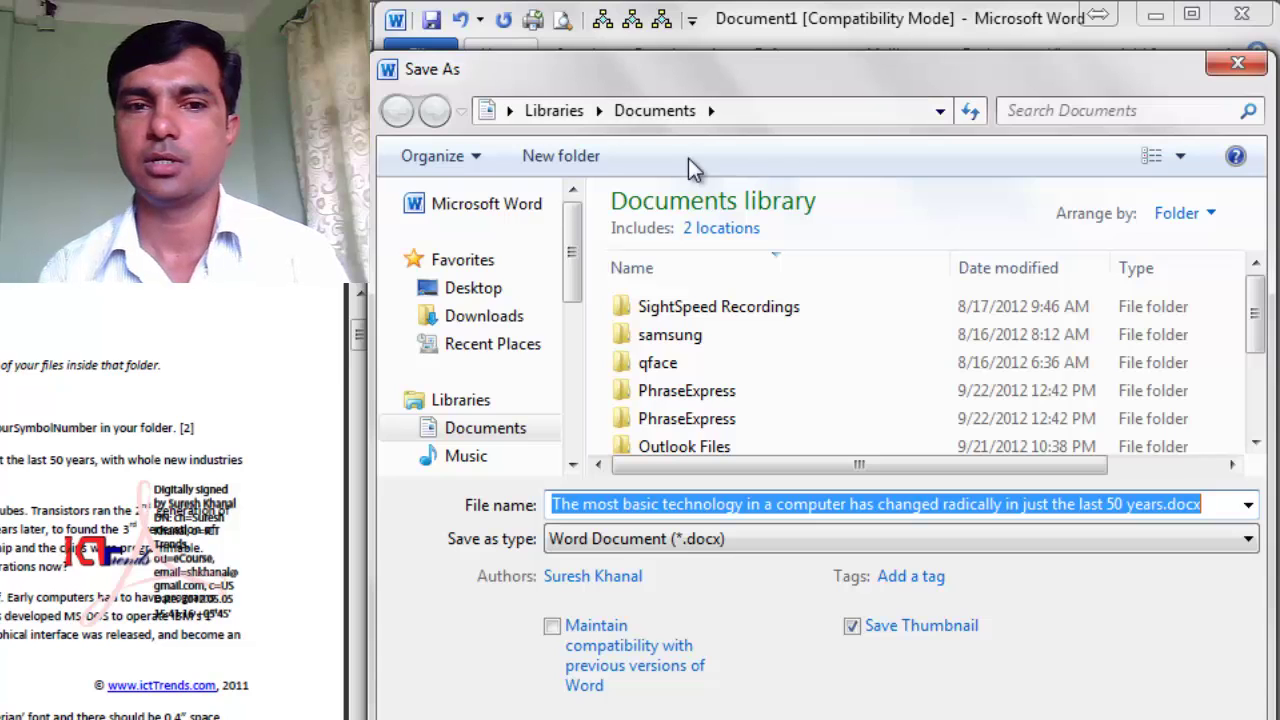
pyautogui.click(470, 286)
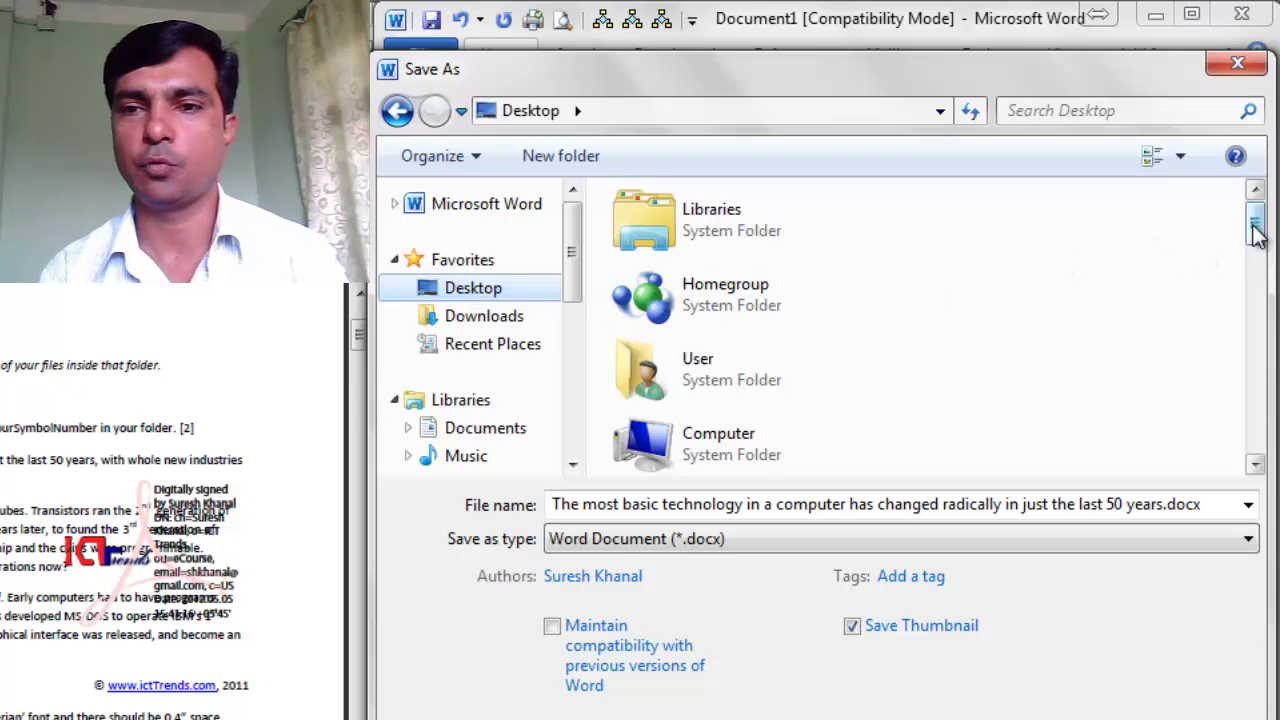
pyautogui.moveTo(1257, 234); pyautogui.dragTo(1257, 287)
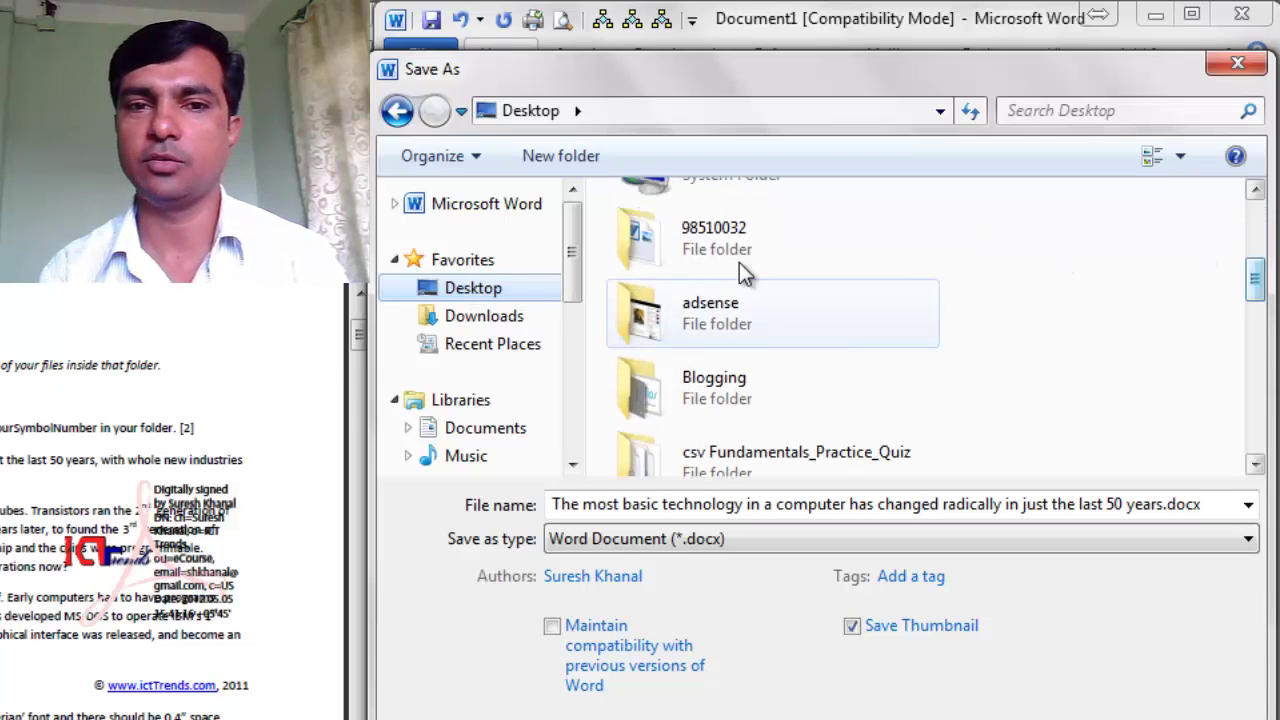
pyautogui.click(622, 248)
pyautogui.doubleClick(622, 250)
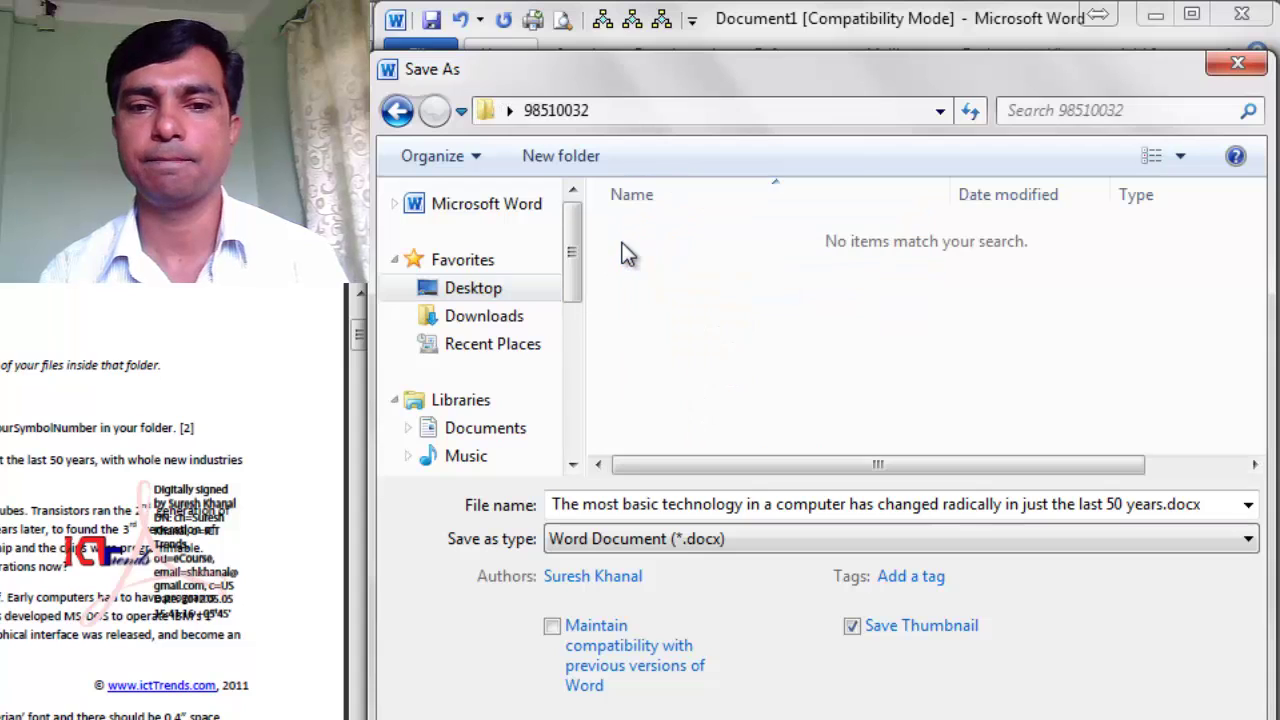
# - Name the file word_ followed by the symbol number and save it
pyautogui.click(683, 502)
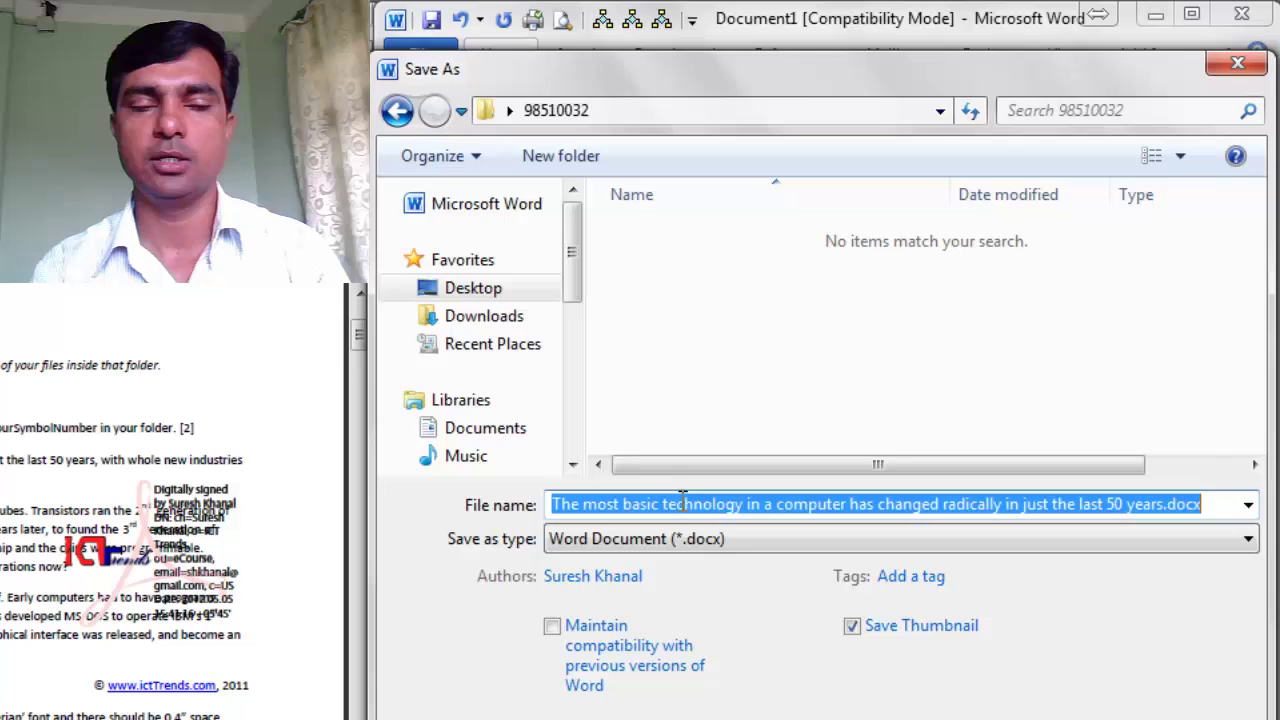
pyautogui.write('word')
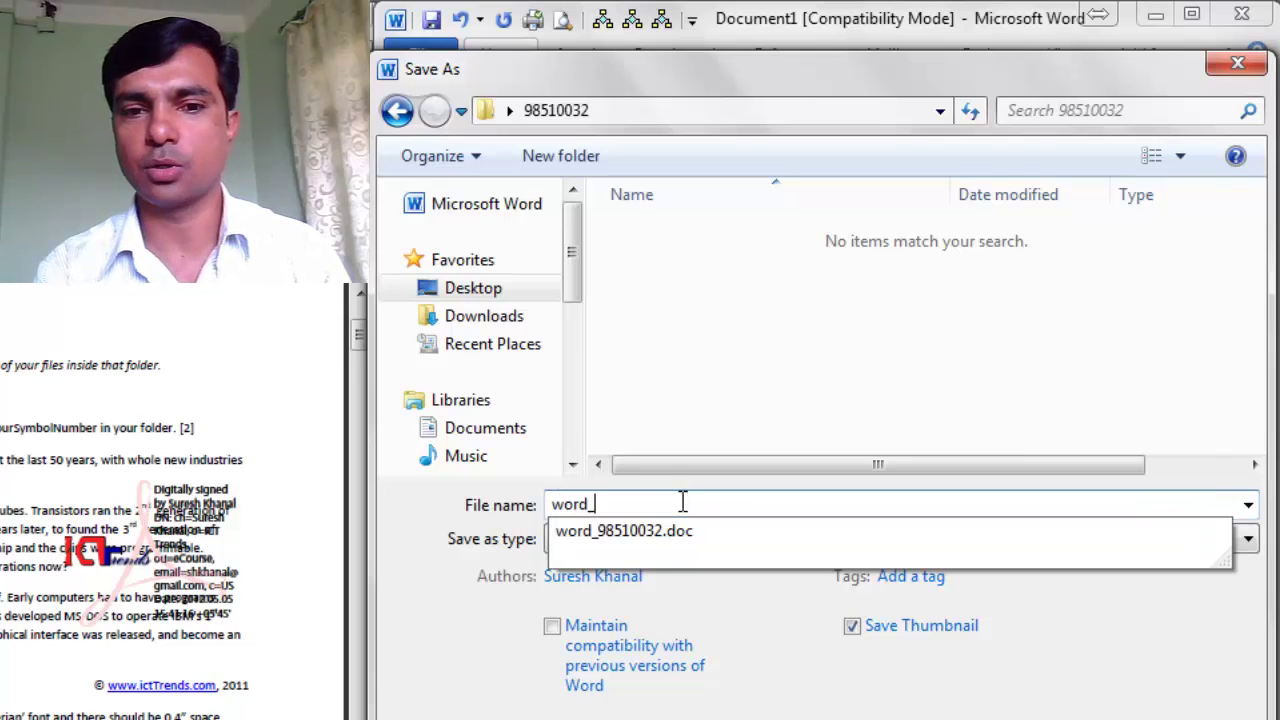
pyautogui.write('_98510')
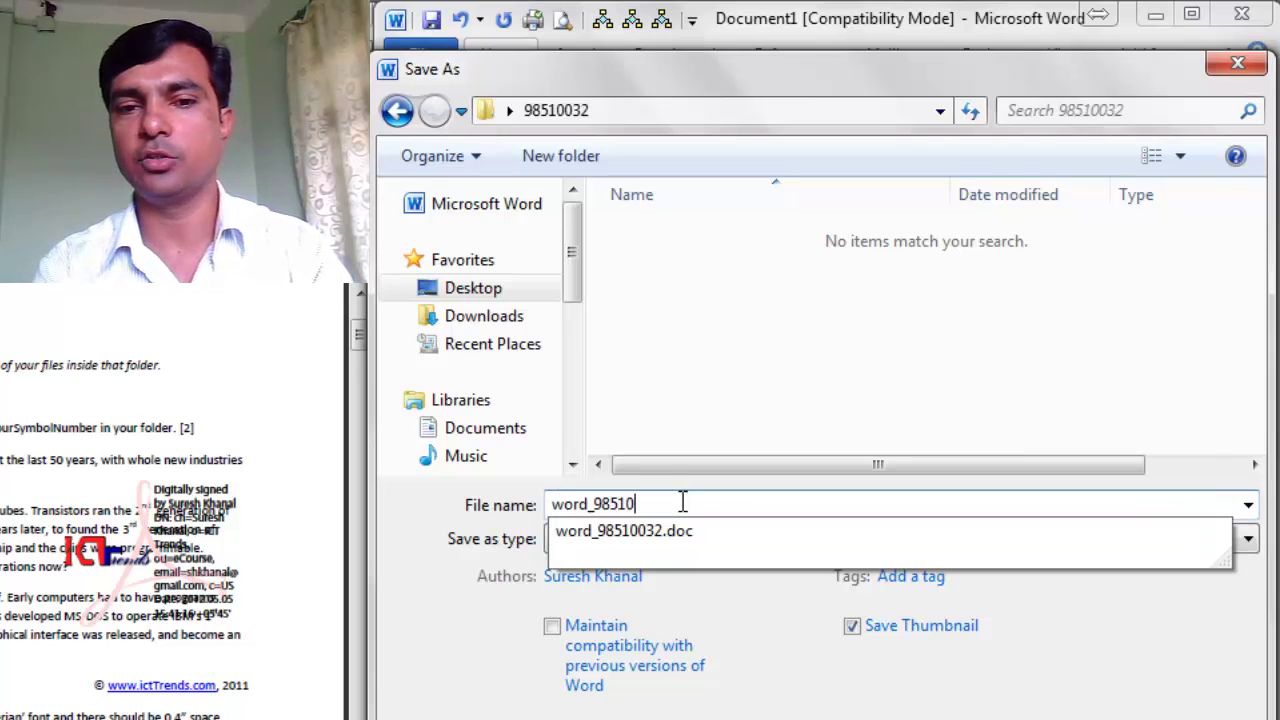
pyautogui.write('032')
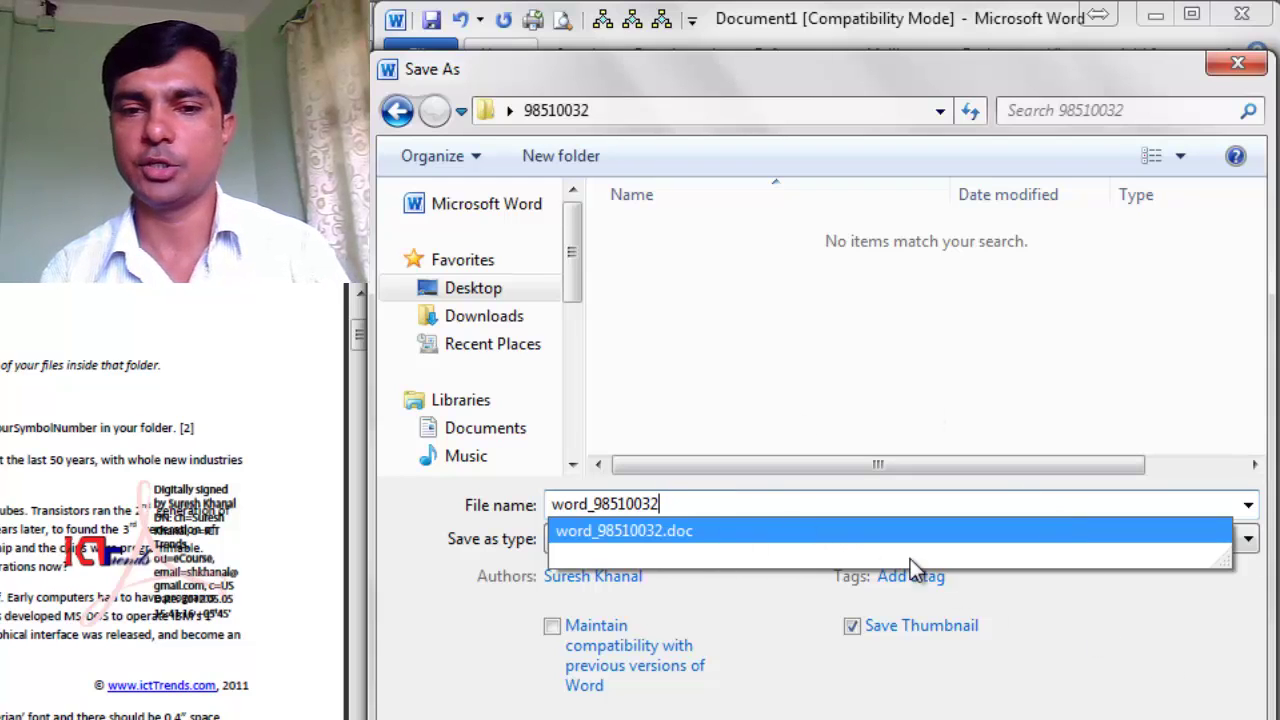
pyautogui.click(1200, 637)
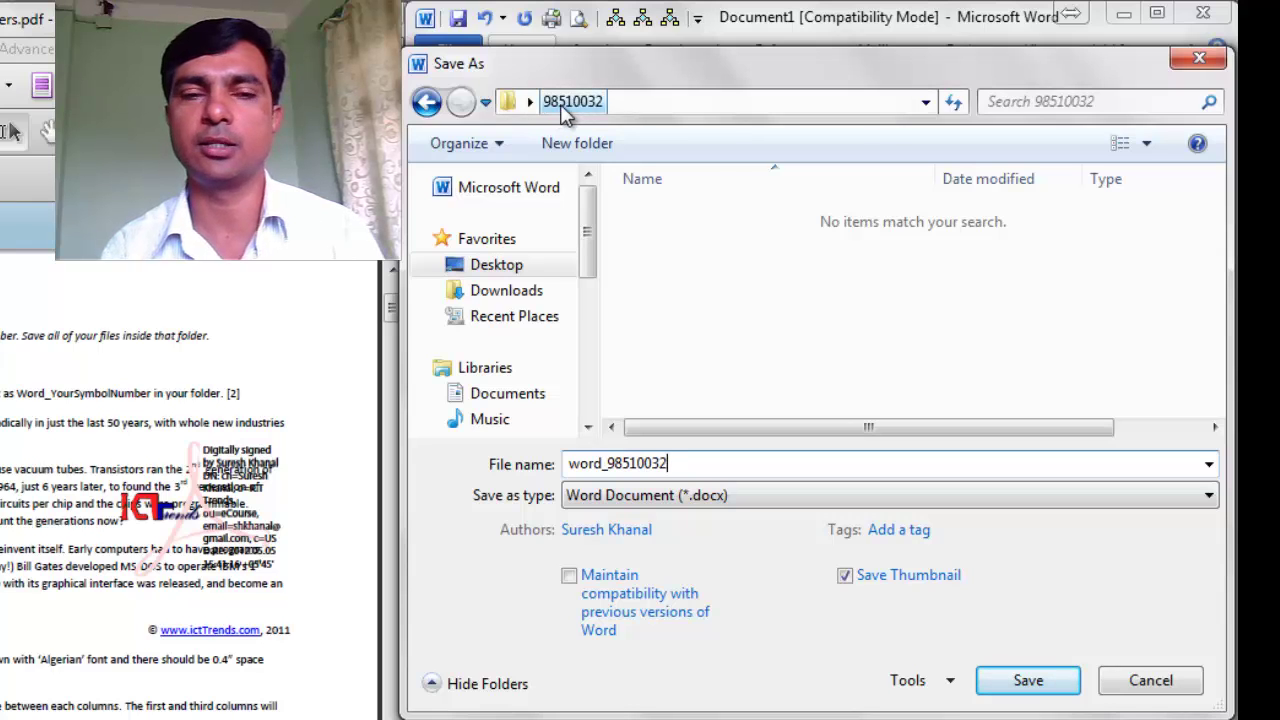
pyautogui.click(928, 105)
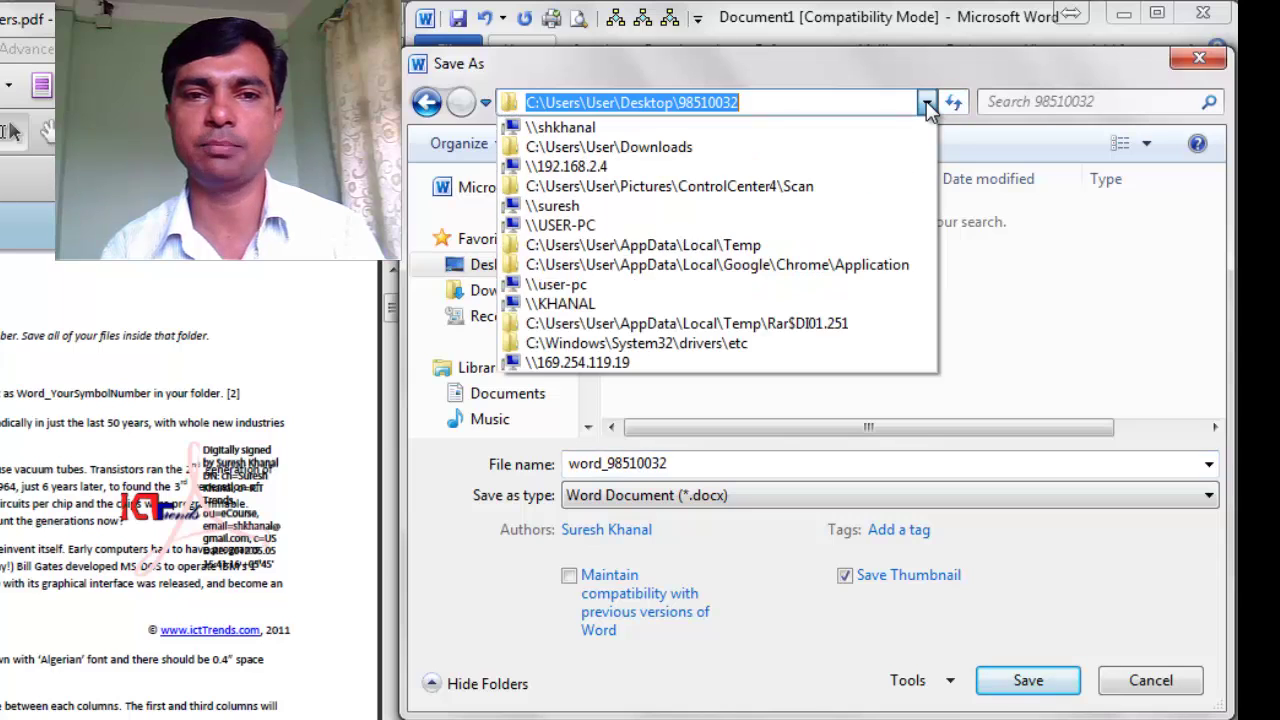
pyautogui.click(928, 105)
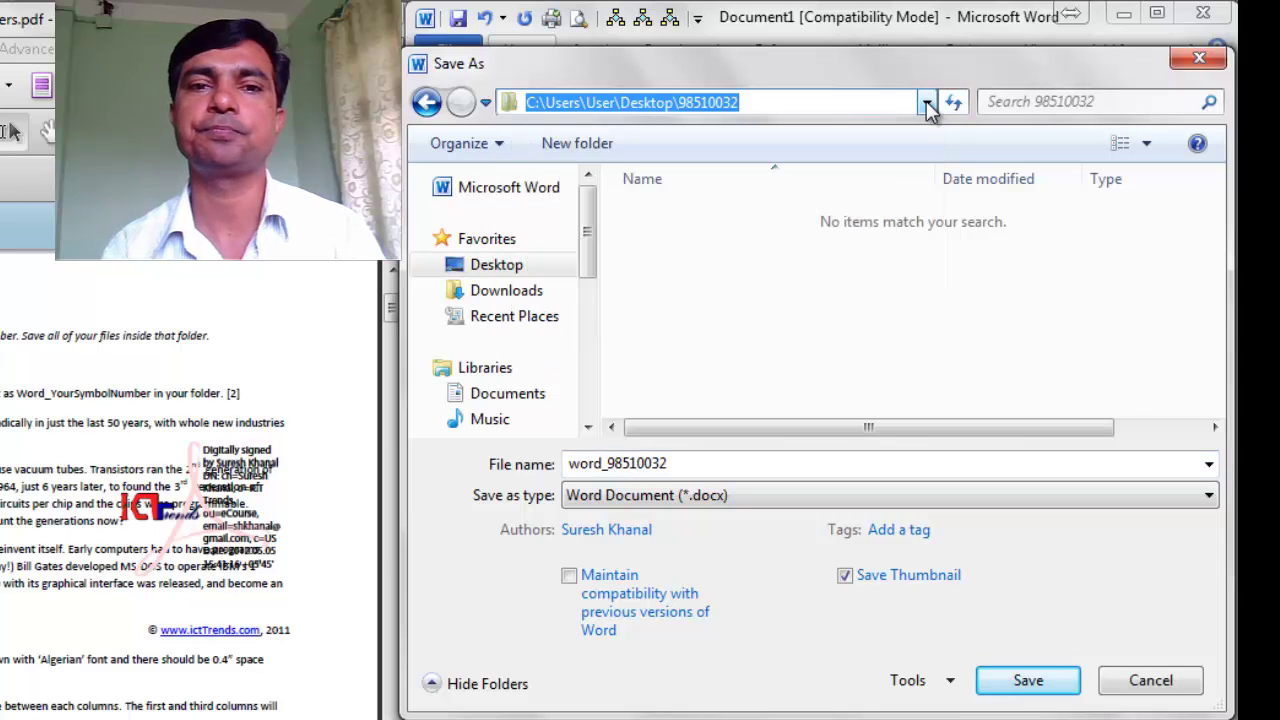
pyautogui.click(1030, 684)
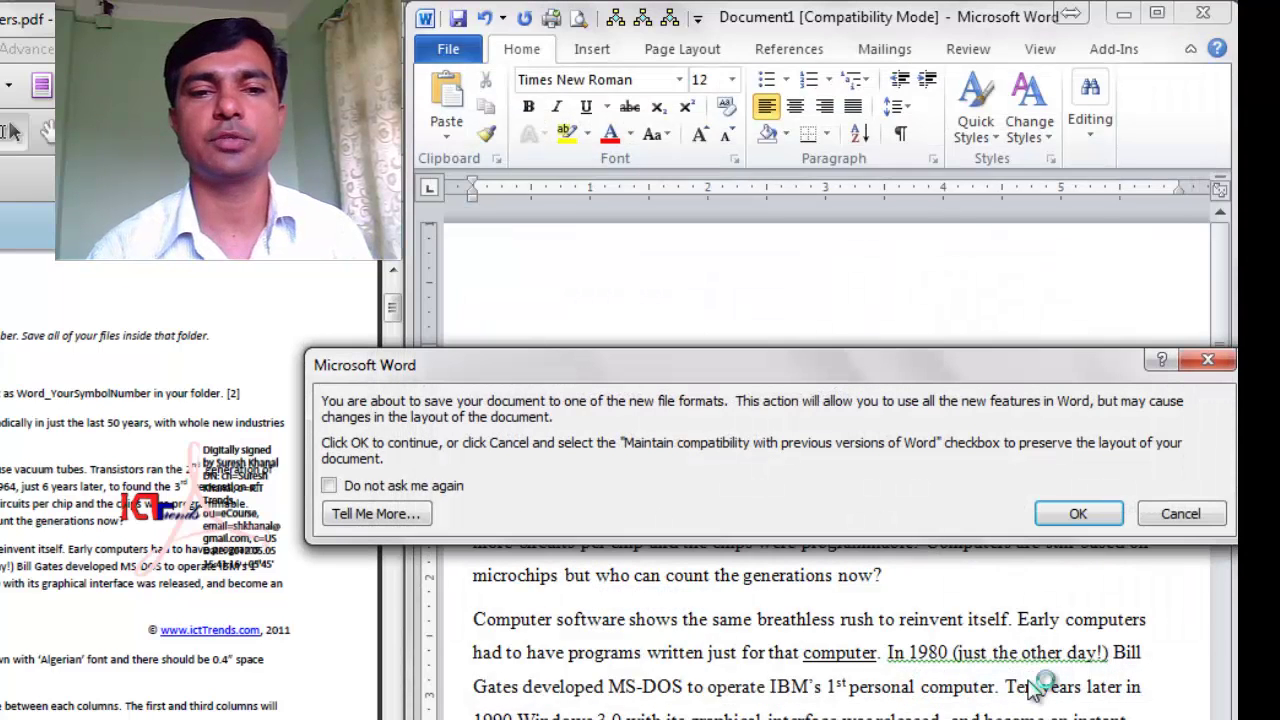
# - Confirm saving in the newer .docx format and bring up the Drop Cap choices
pyautogui.click(1075, 514)
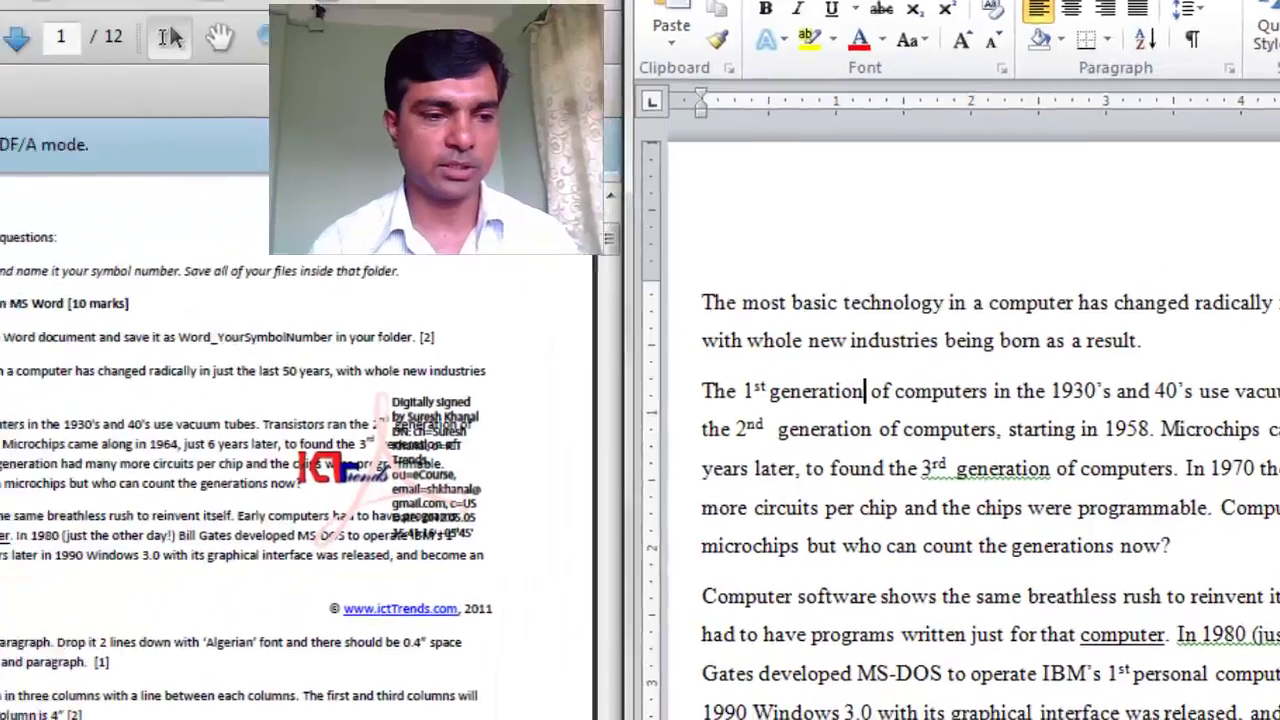
pyautogui.moveTo(177, 603); pyautogui.dragTo(631, 615)
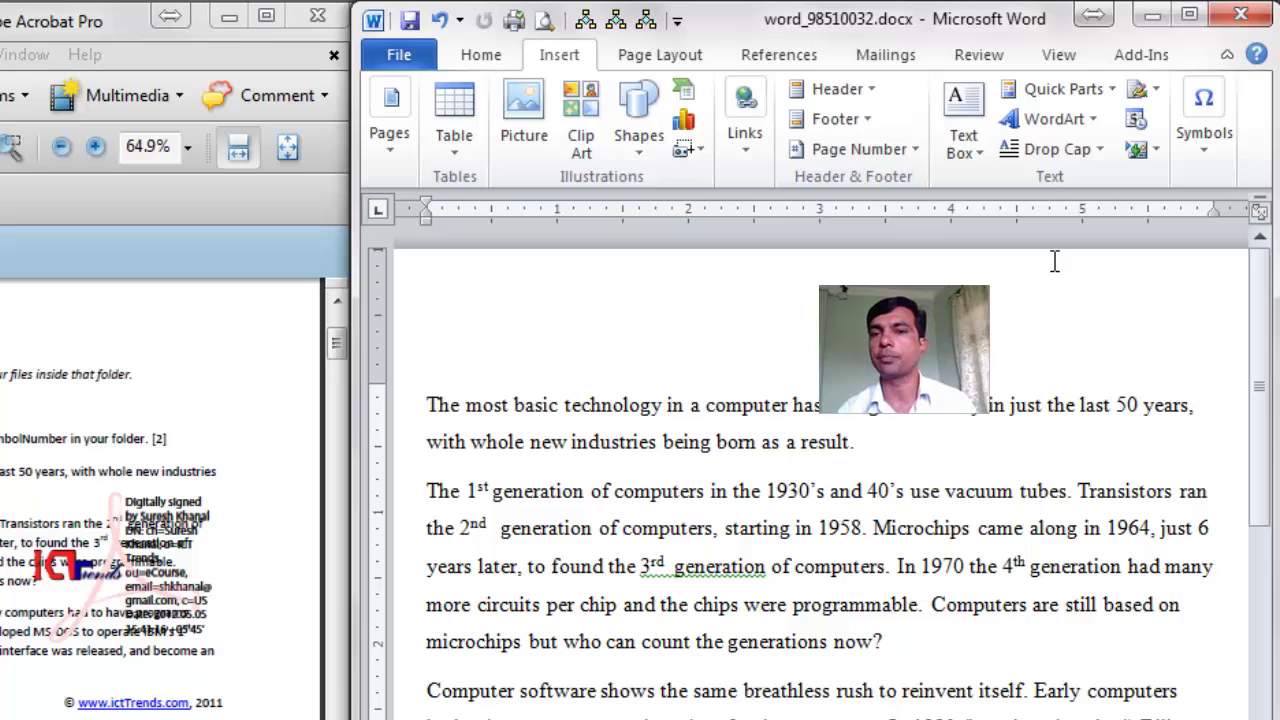
pyautogui.click(1100, 152)
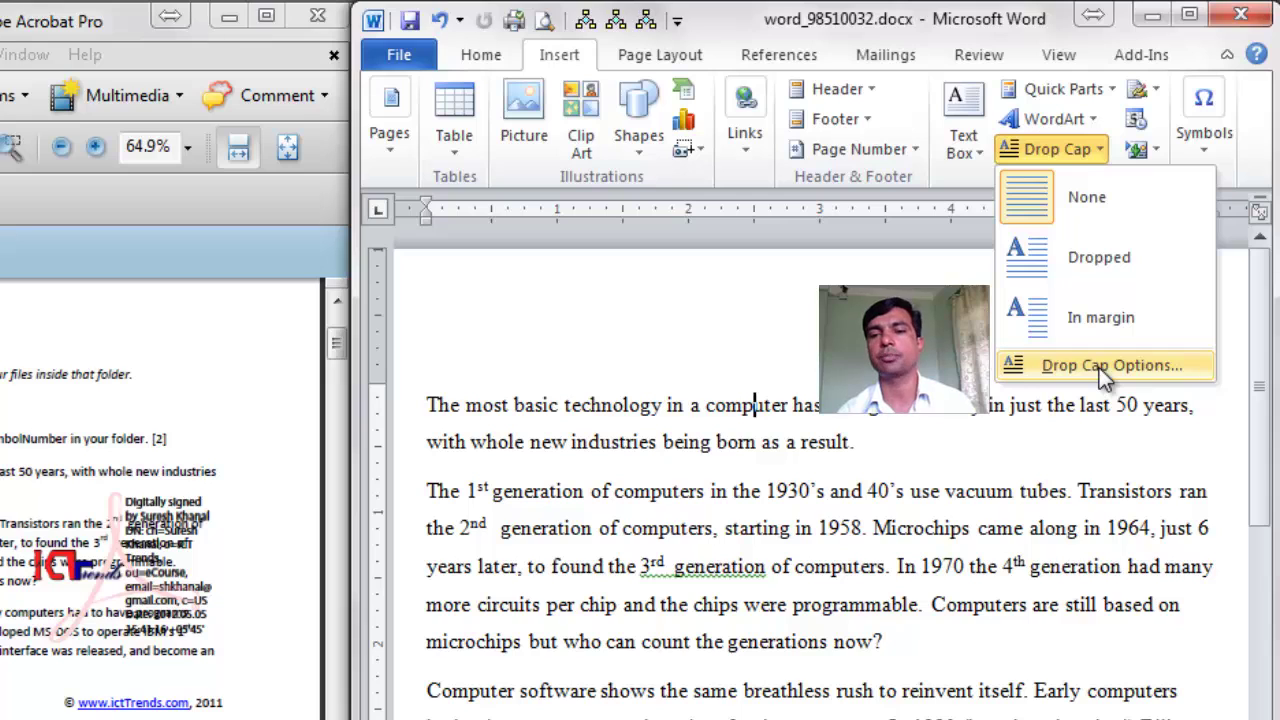
# - Make the opening 'T' a Dropped Algerian capital, 2 lines deep, 0.4" from the text
pyautogui.click(1099, 368)
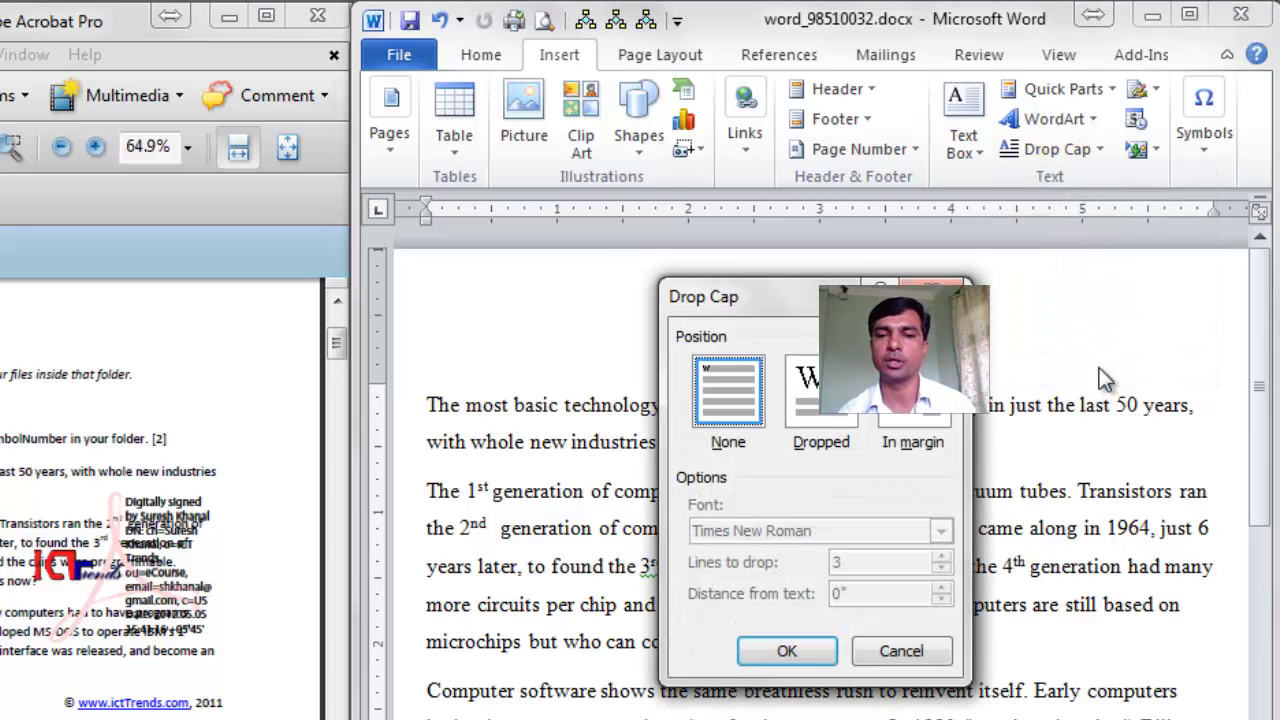
pyautogui.moveTo(694, 294); pyautogui.dragTo(920, 420)
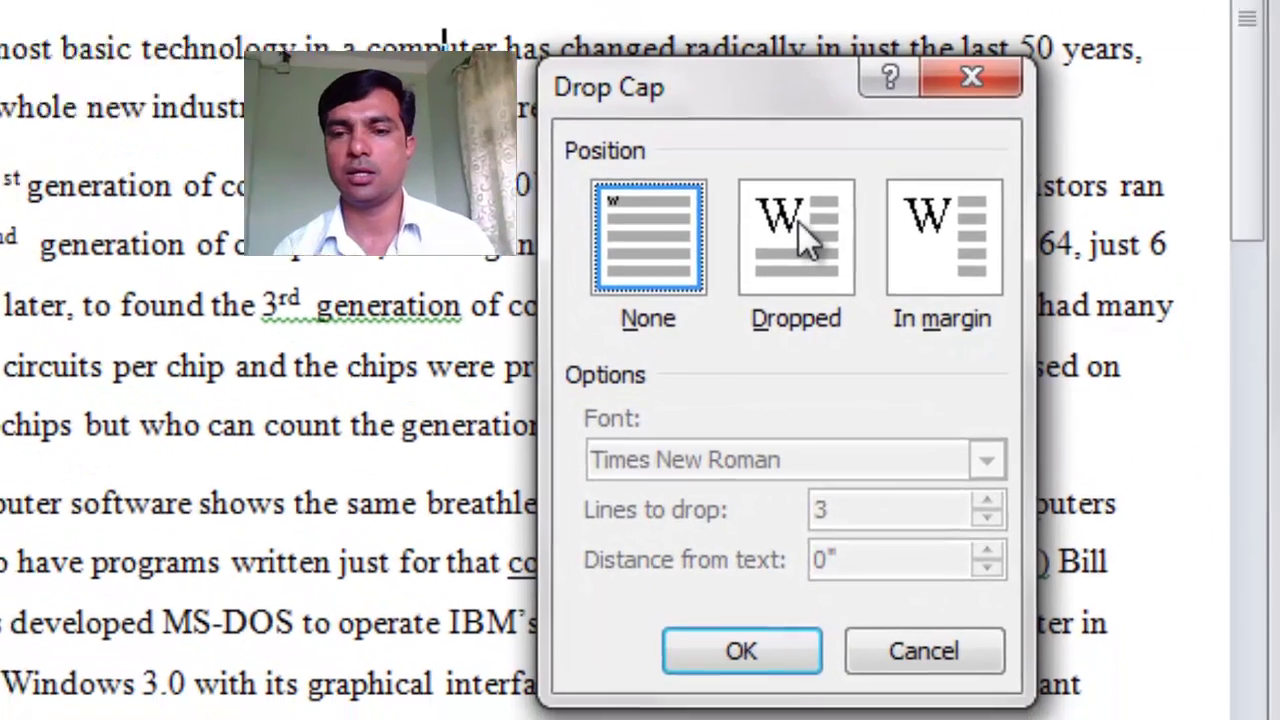
pyautogui.click(966, 504)
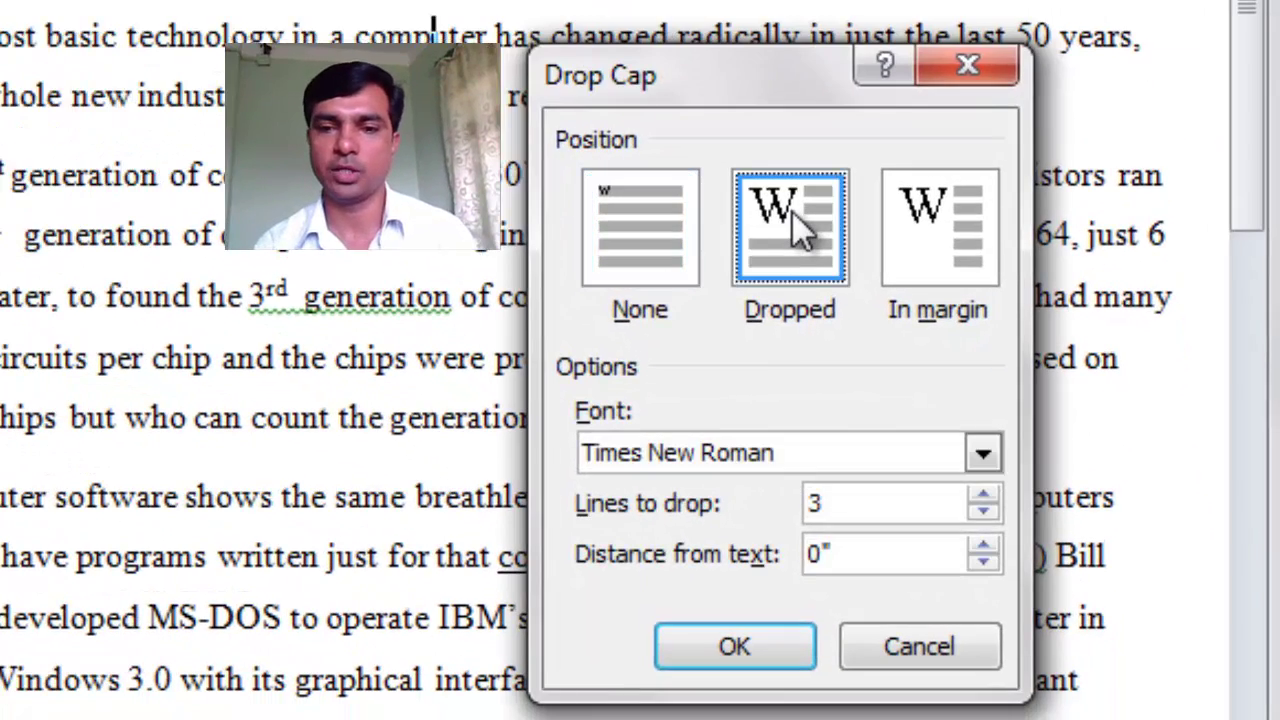
pyautogui.click(984, 511)
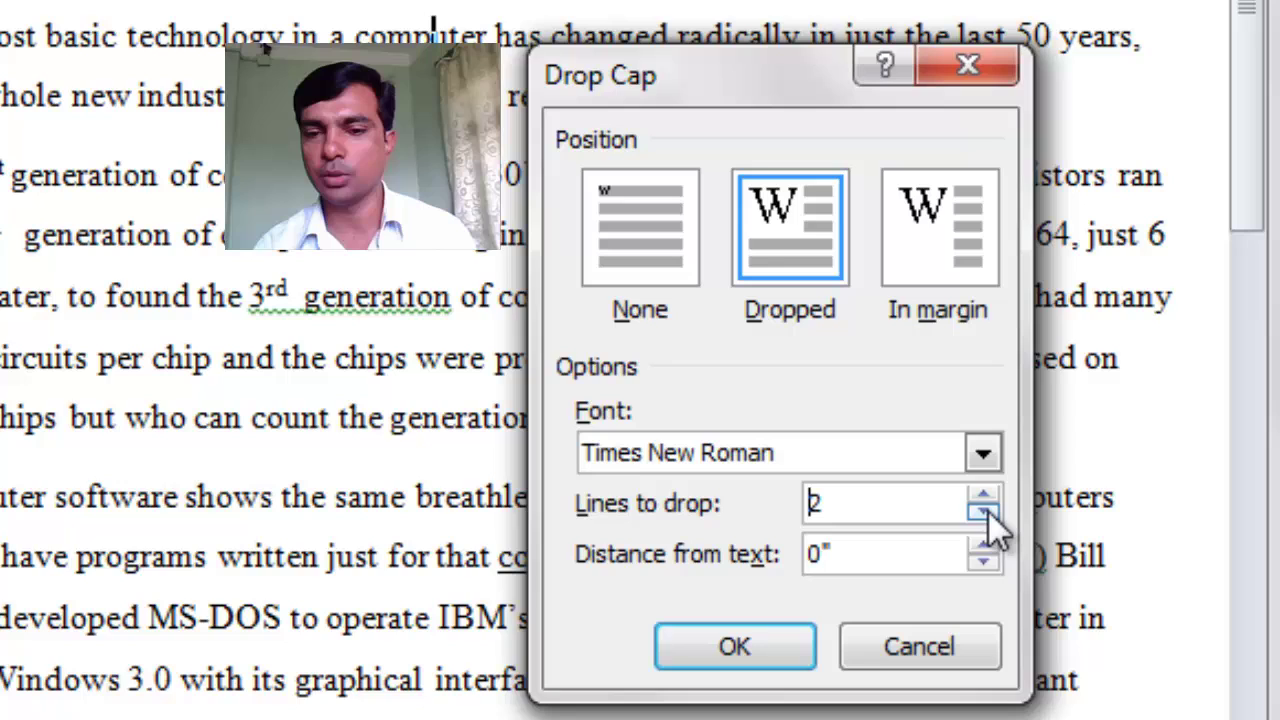
pyautogui.click(981, 455)
pyautogui.write('alge')
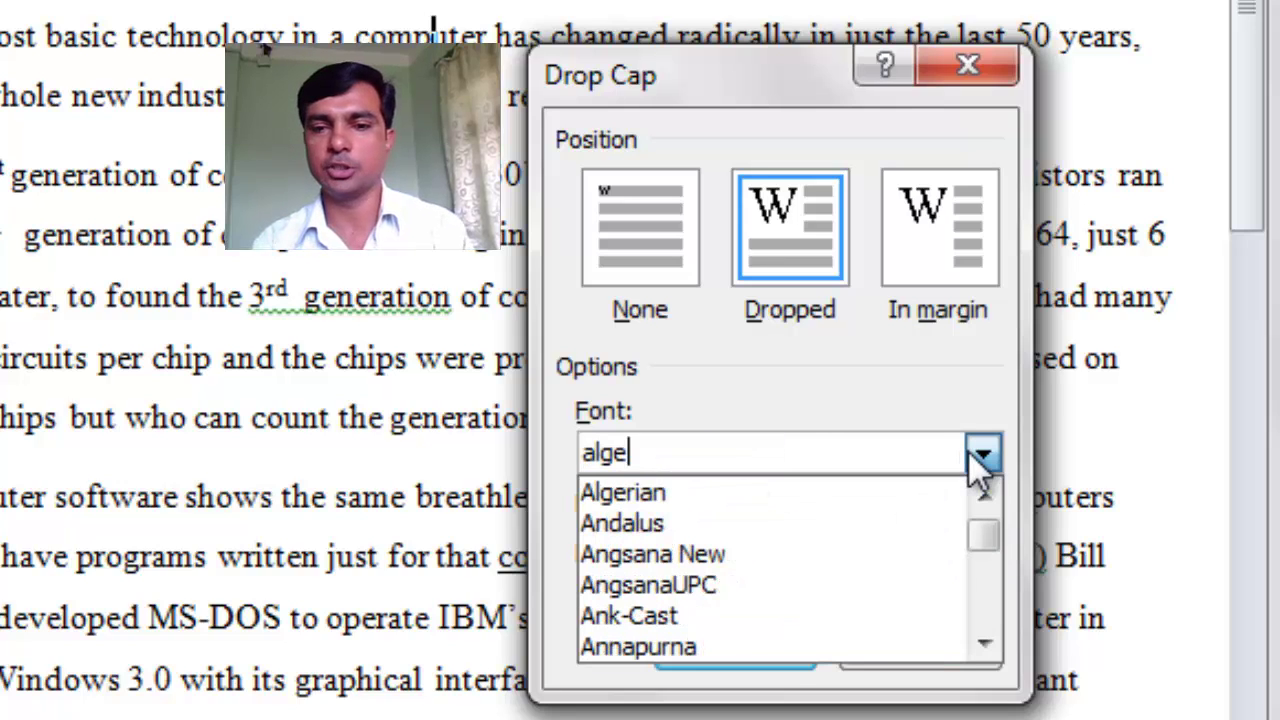
pyautogui.write('r')
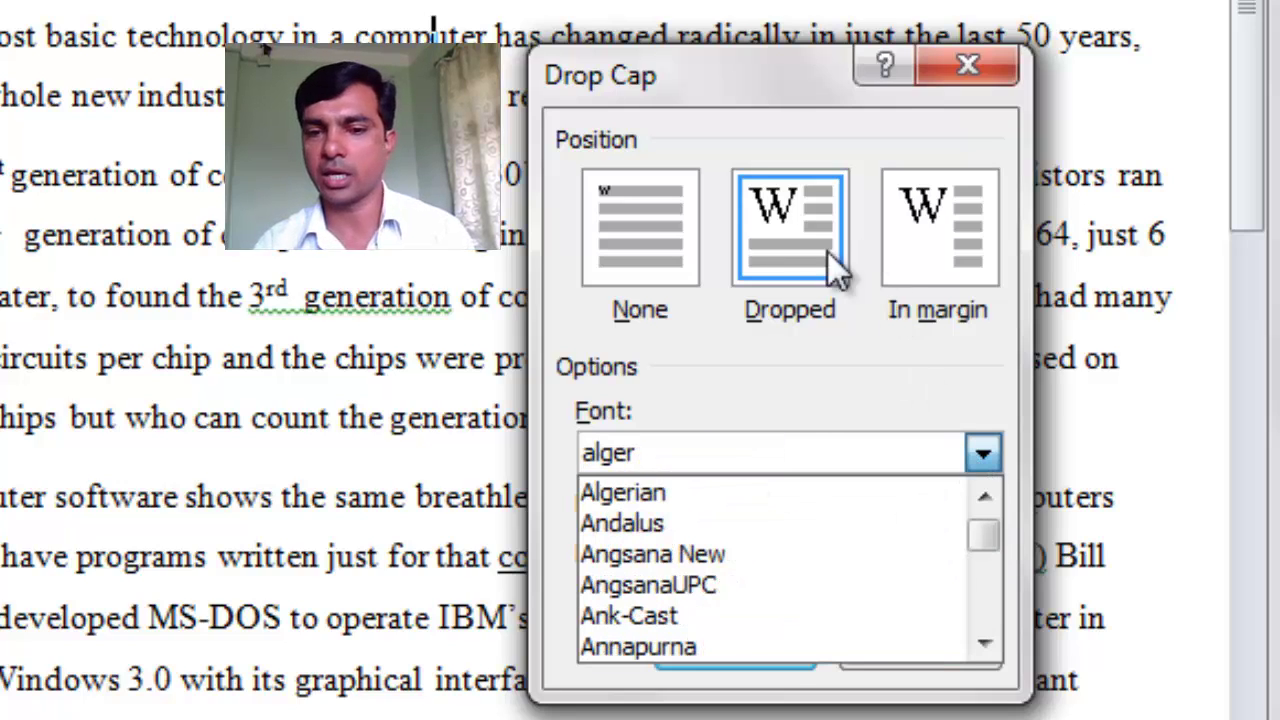
pyautogui.click(620, 492)
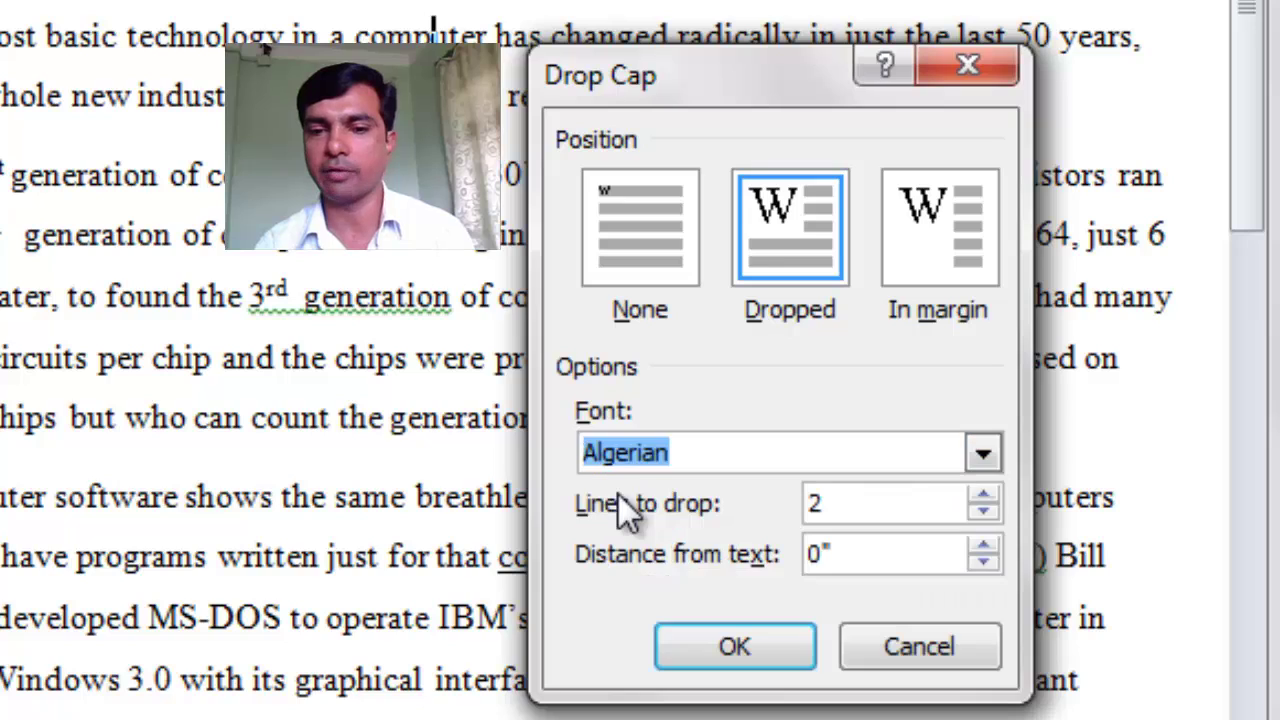
pyautogui.click(852, 552)
pyautogui.moveTo(852, 552); pyautogui.dragTo(777, 547)
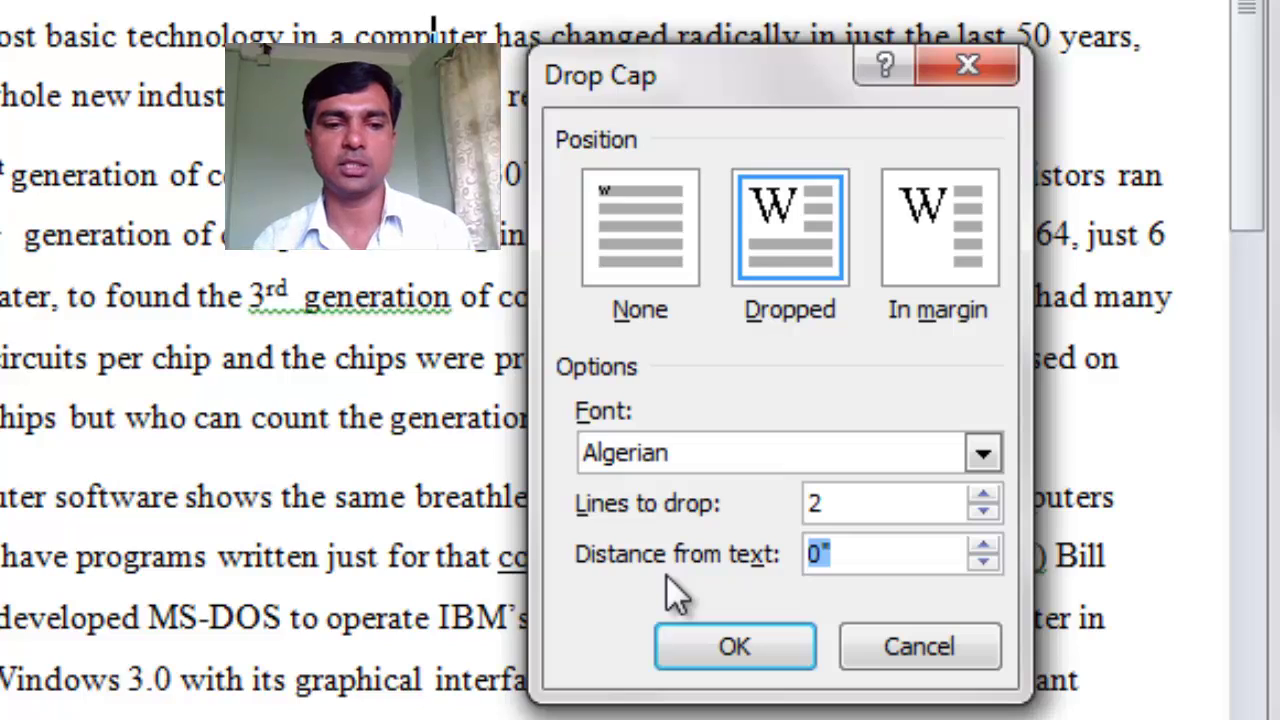
pyautogui.write('0.4"')
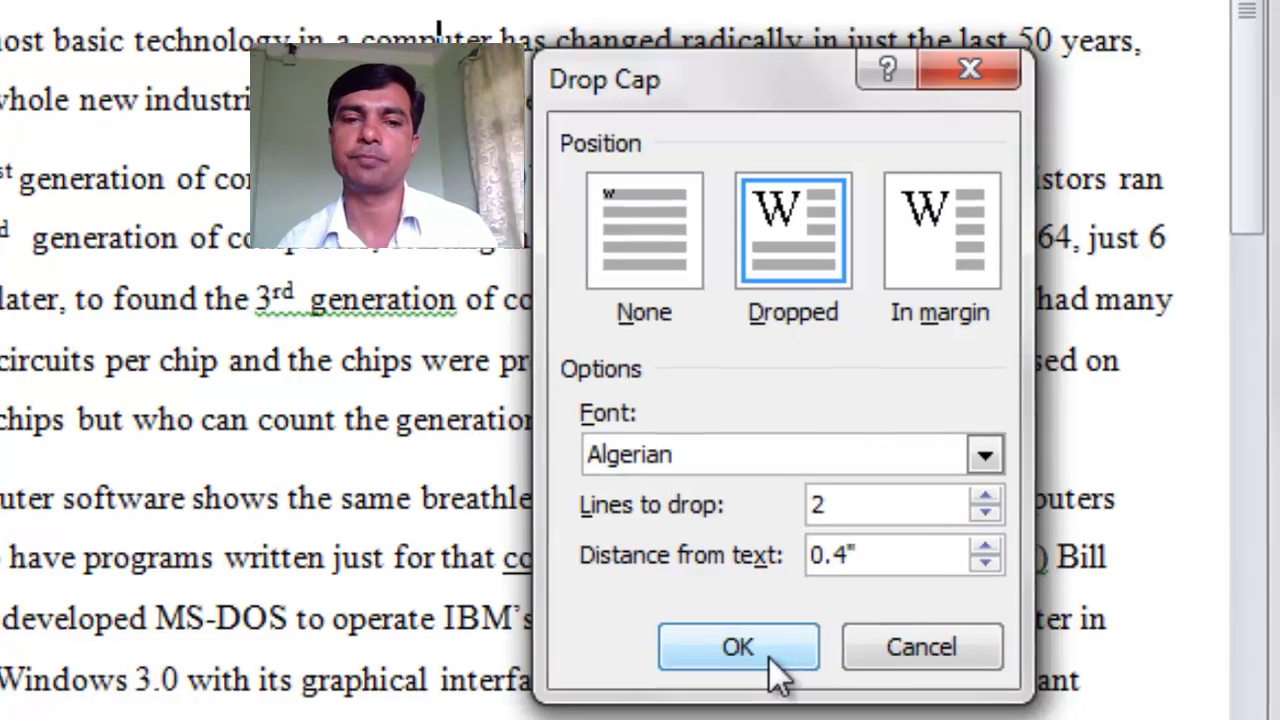
pyautogui.click(768, 656)
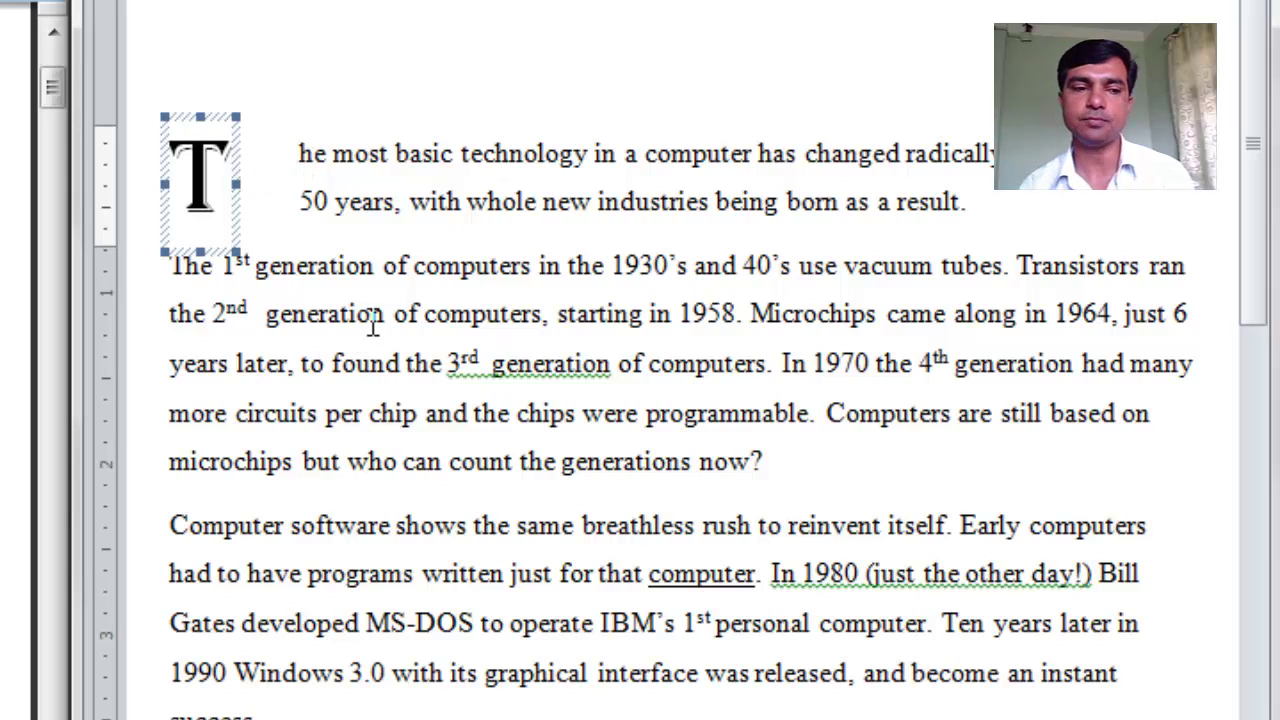
# - Deselect the drop cap and select the entire second paragraph about computer generations
pyautogui.click(371, 314)
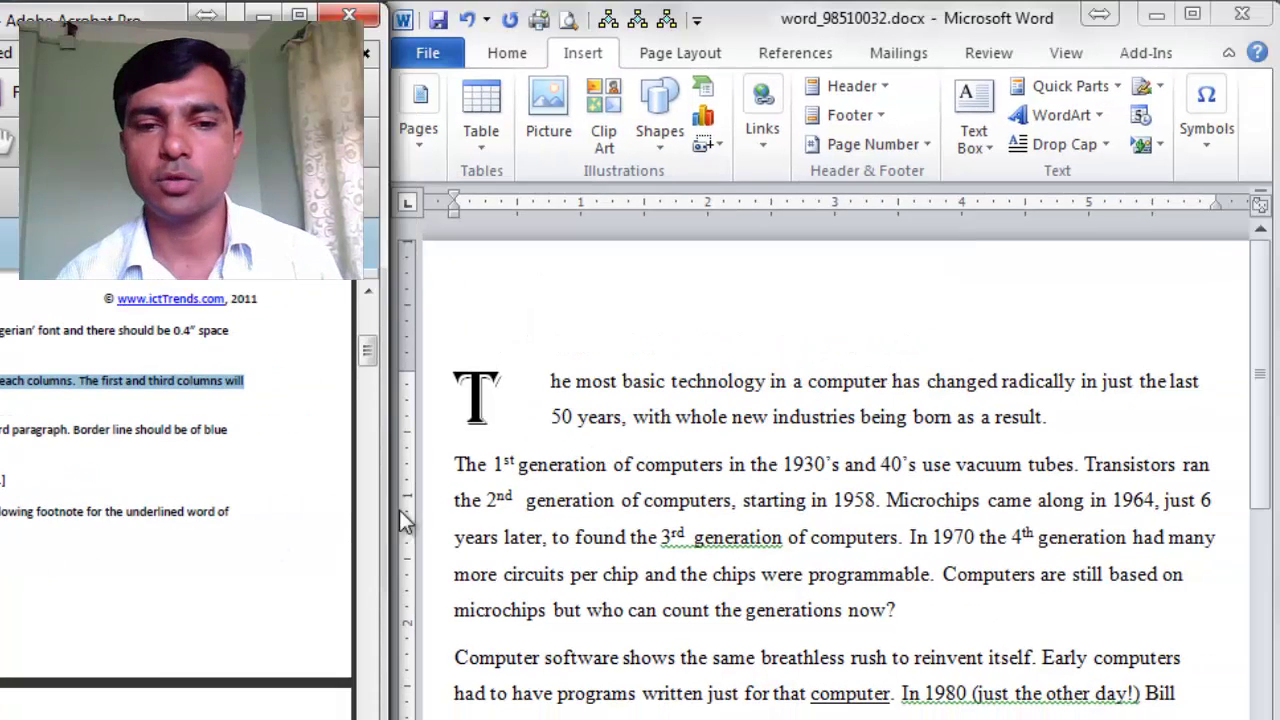
pyautogui.tripleClick(762, 503)
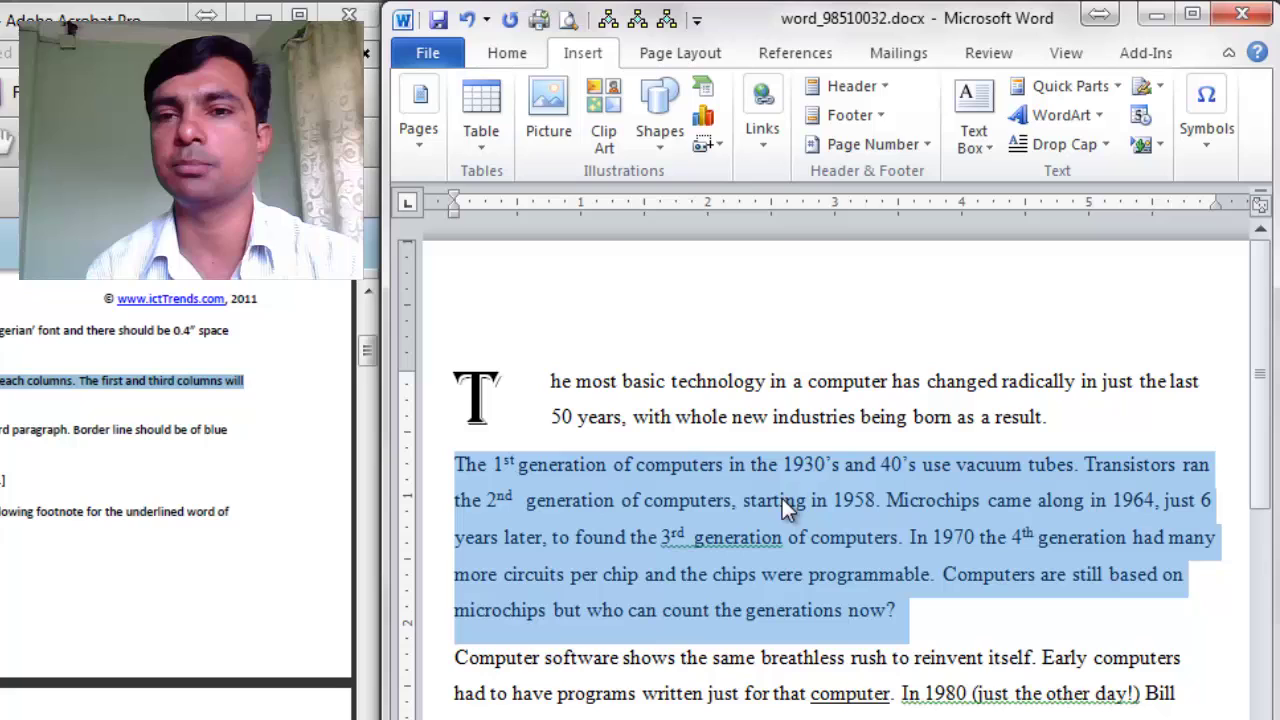
pyautogui.click(507, 55)
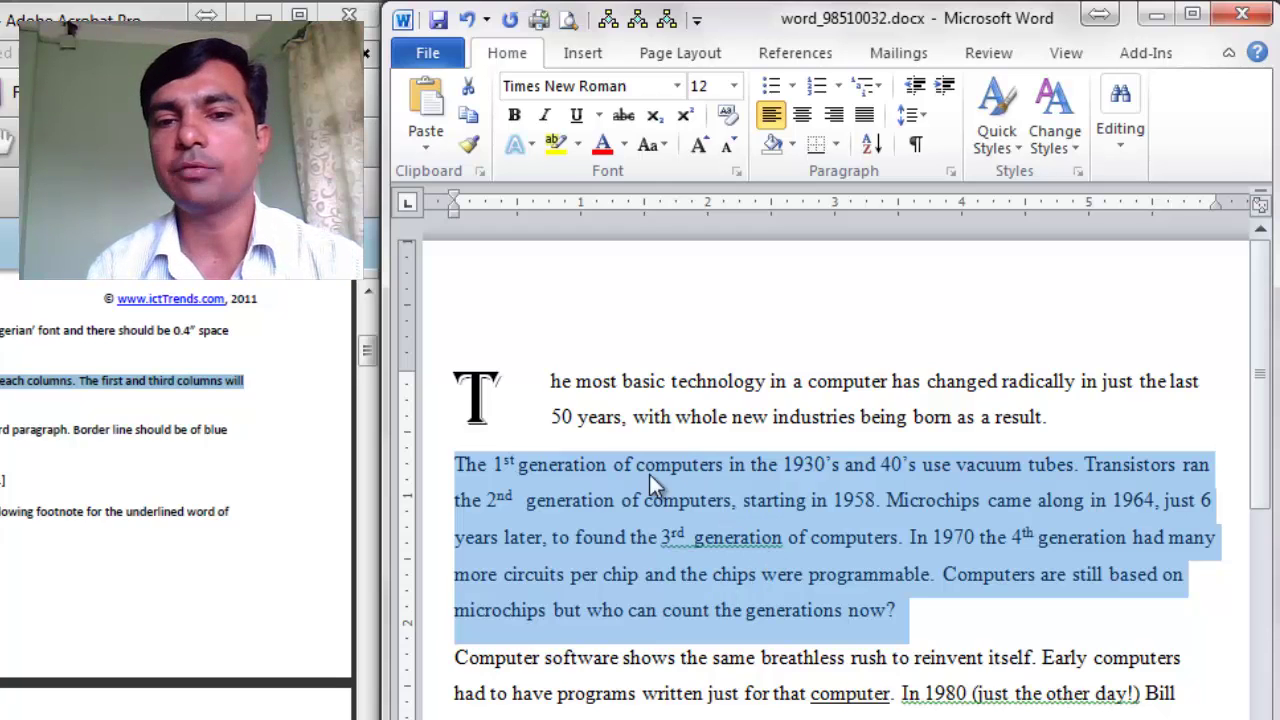
# - Open the More Columns dialog from Page Layout > Columns for the selected paragraph
pyautogui.click(716, 67)
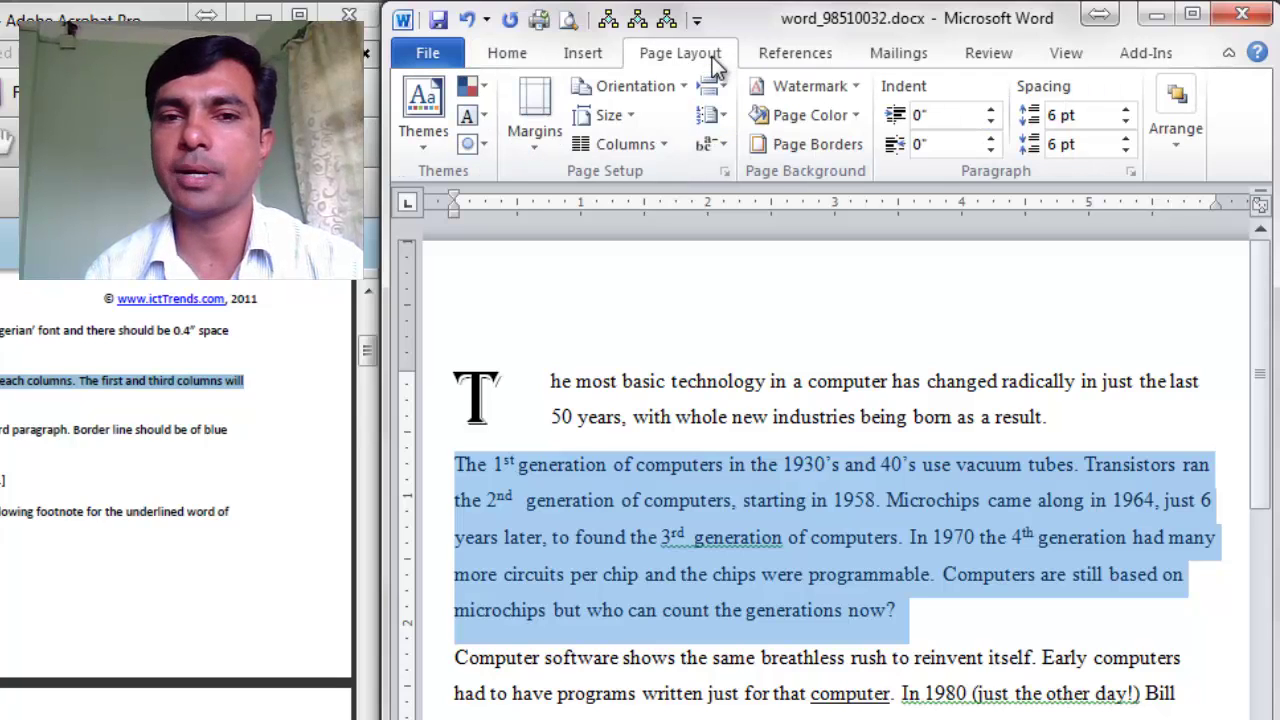
pyautogui.click(661, 143)
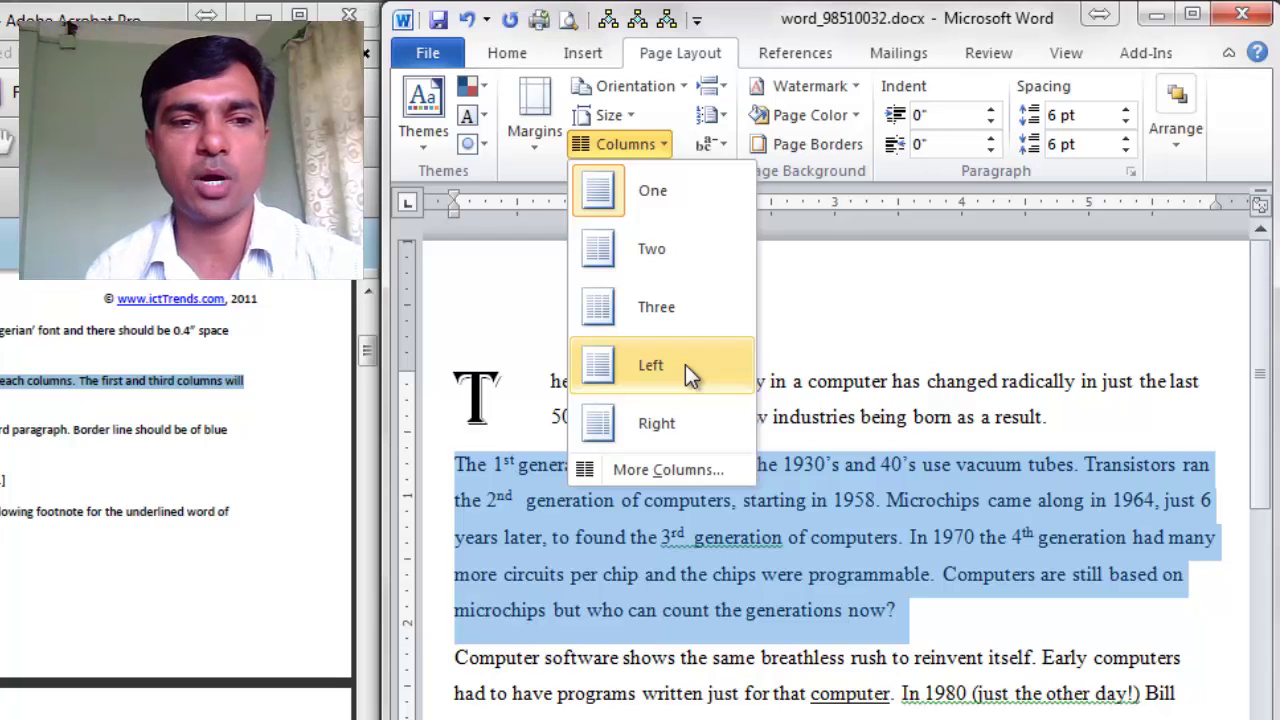
pyautogui.click(676, 469)
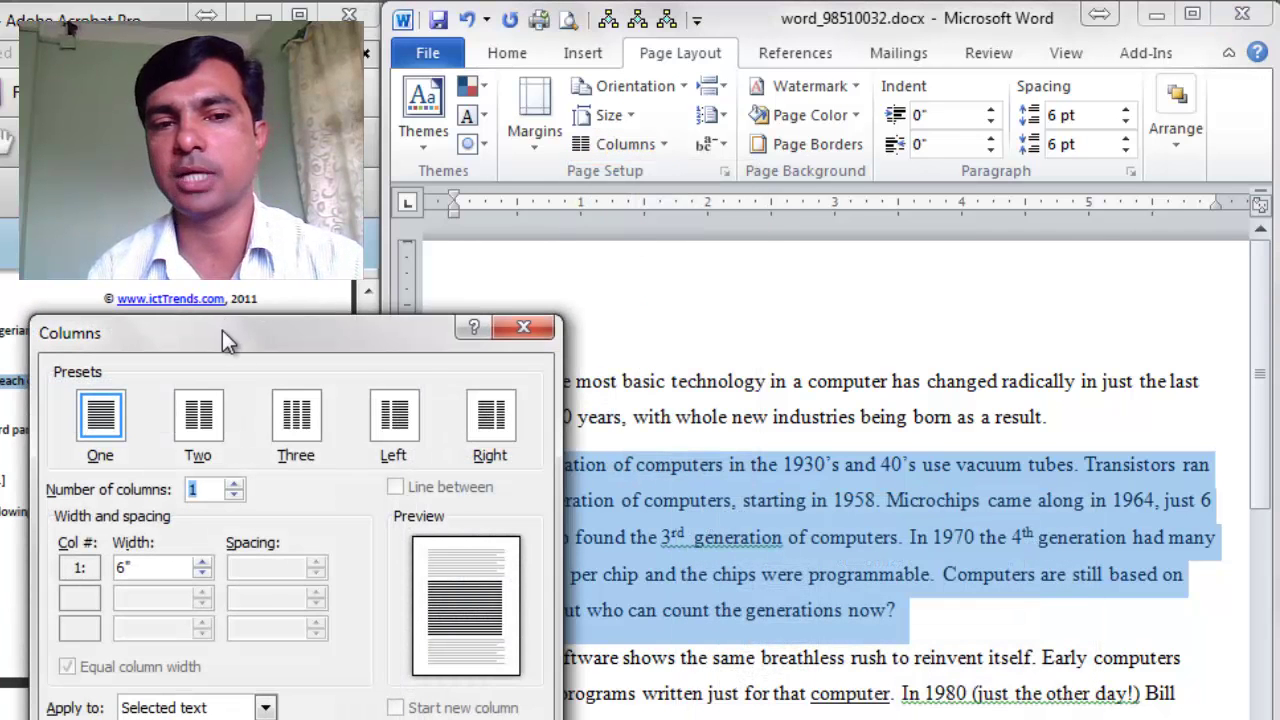
# - Choose a three-column layout with a line between and unequal column widths
pyautogui.moveTo(222, 330); pyautogui.dragTo(819, 395)
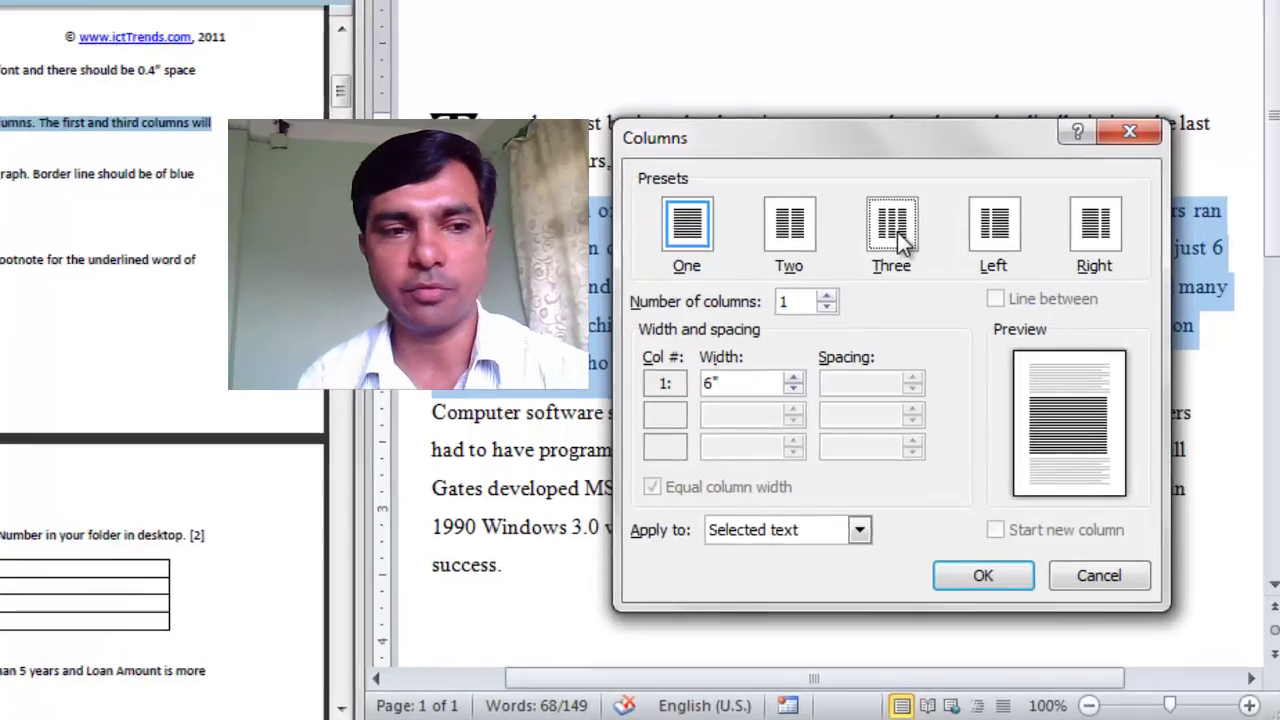
pyautogui.click(900, 241)
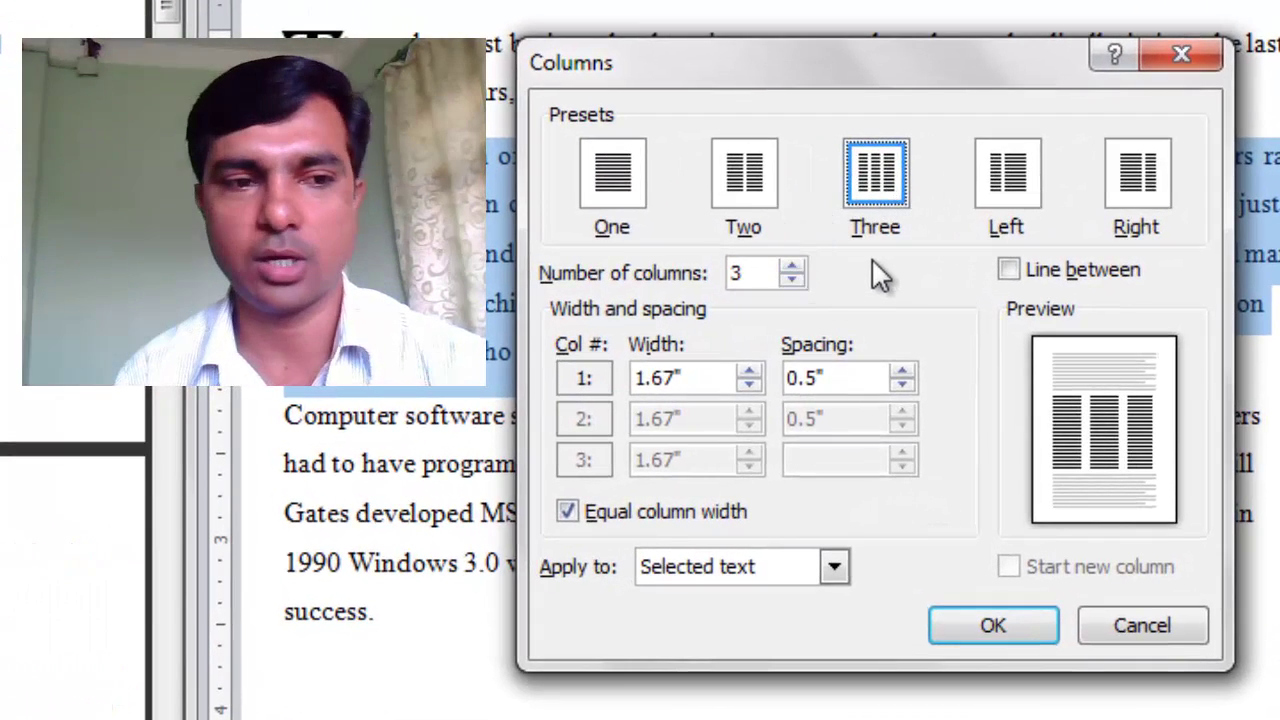
pyautogui.click(1010, 268)
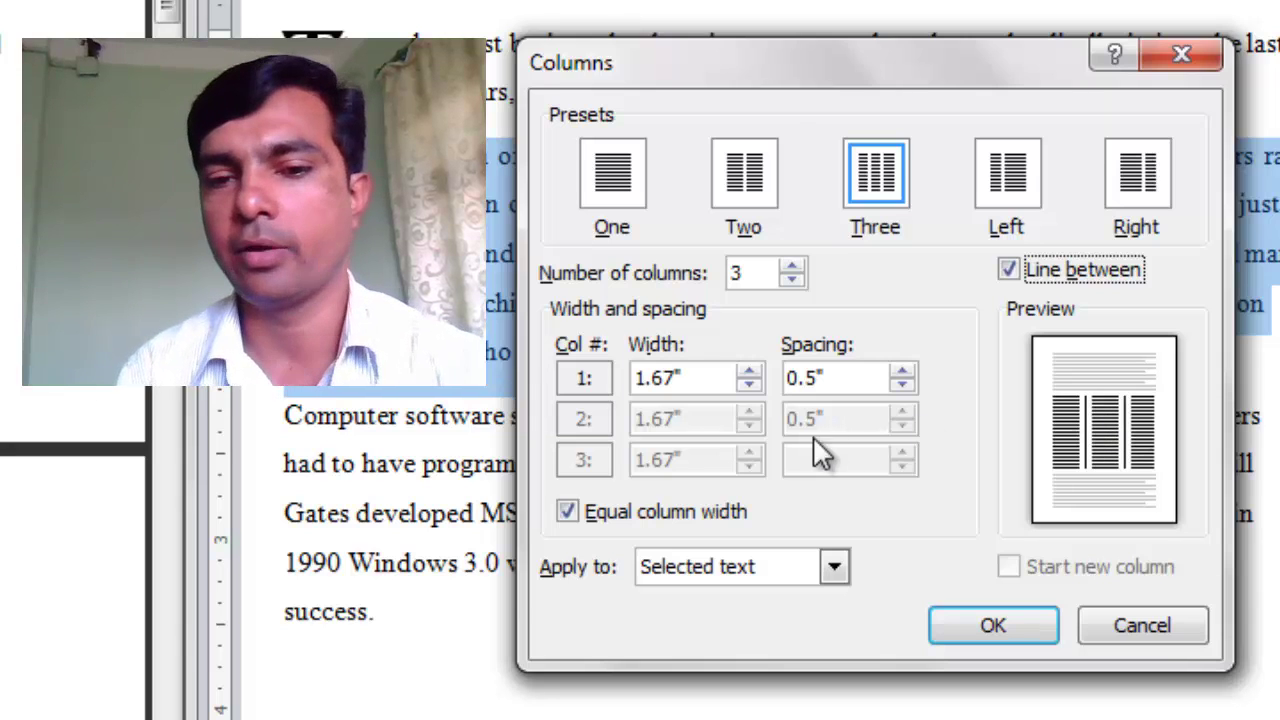
pyautogui.click(567, 512)
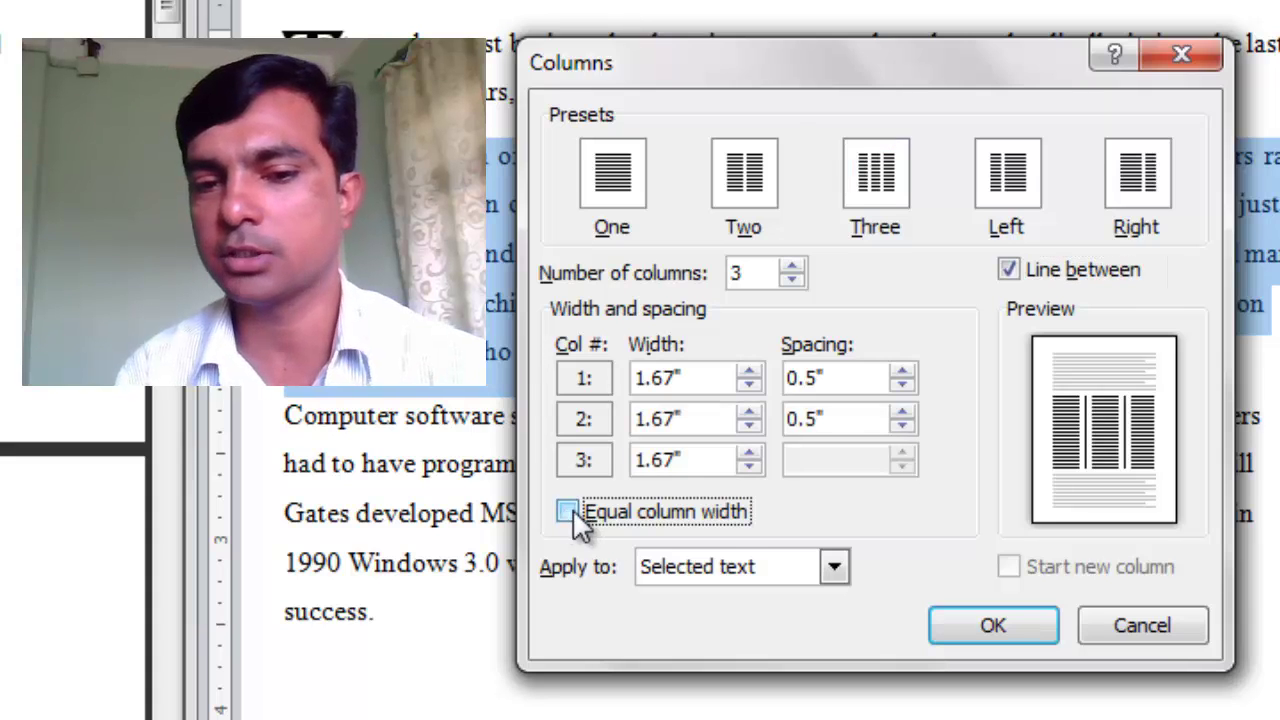
# - Set column widths to 1", 4" and 1", first spacing 0.1", applied to selected text
pyautogui.moveTo(704, 378); pyautogui.dragTo(630, 383)
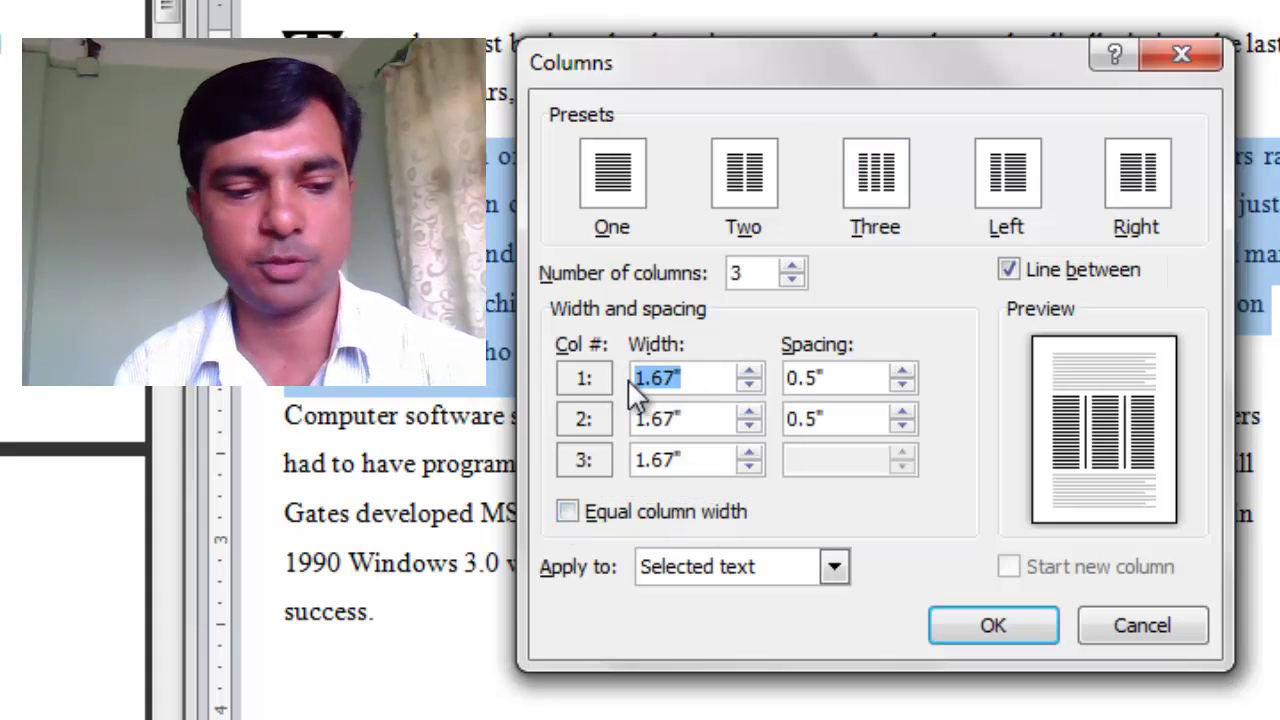
pyautogui.write('1')
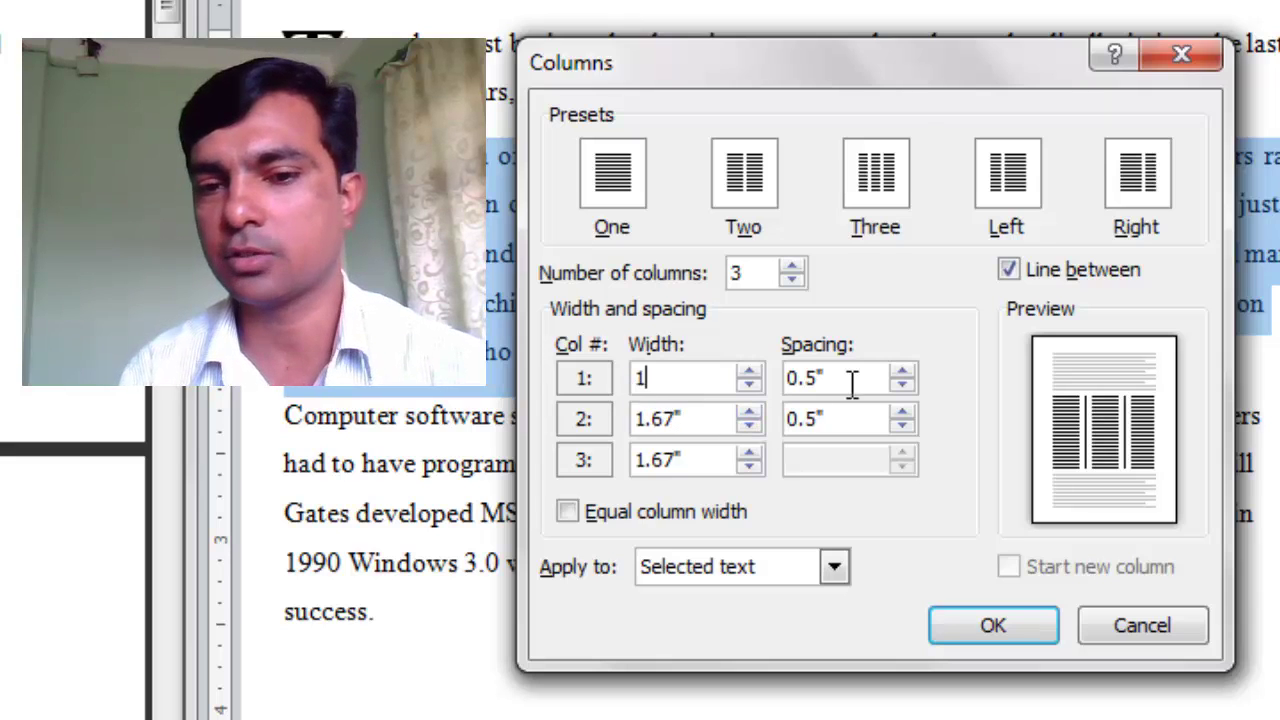
pyautogui.click(903, 386)
pyautogui.click(903, 386)
pyautogui.click(903, 386)
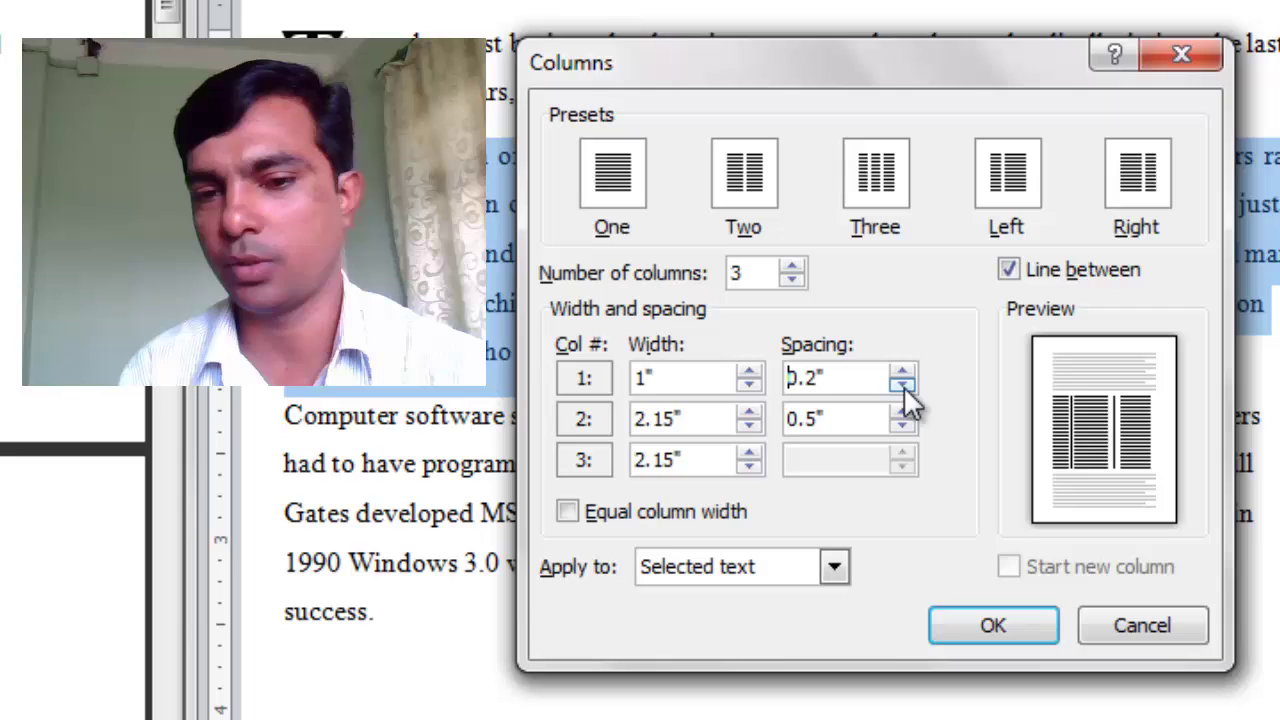
pyautogui.click(903, 386)
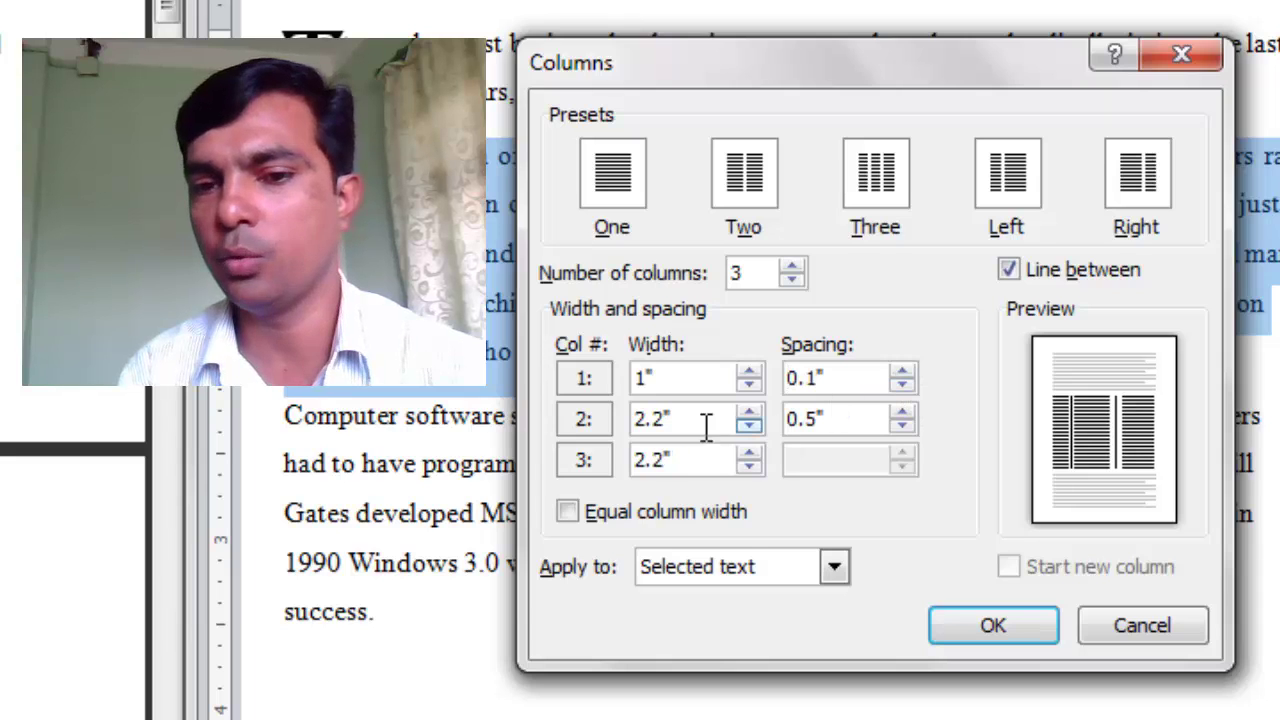
pyautogui.moveTo(705, 418); pyautogui.dragTo(567, 414)
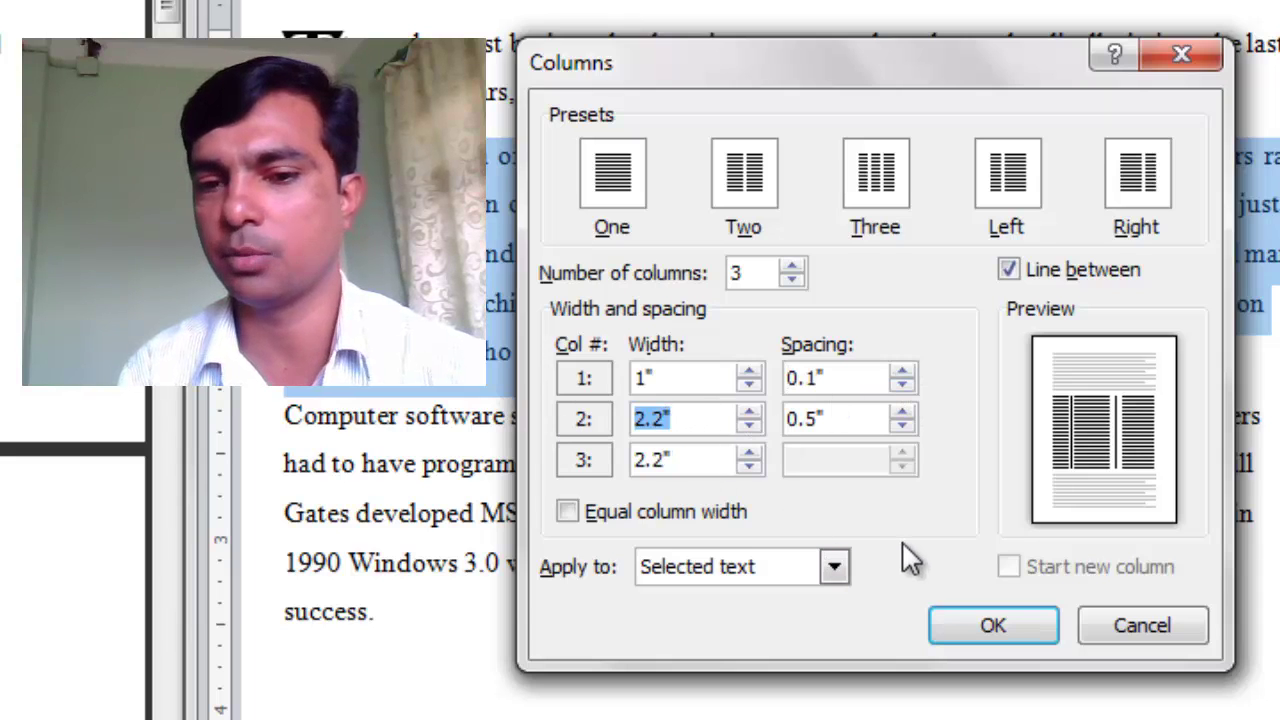
pyautogui.write('4')
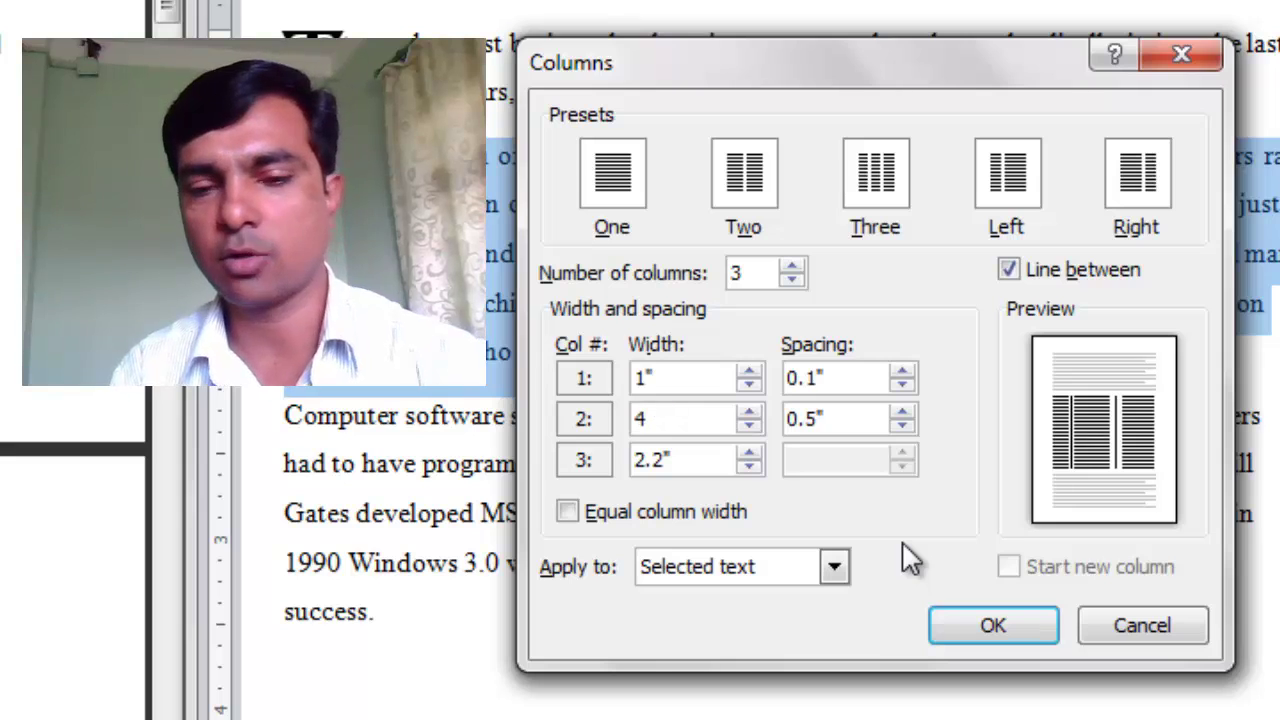
pyautogui.moveTo(728, 466); pyautogui.dragTo(551, 452)
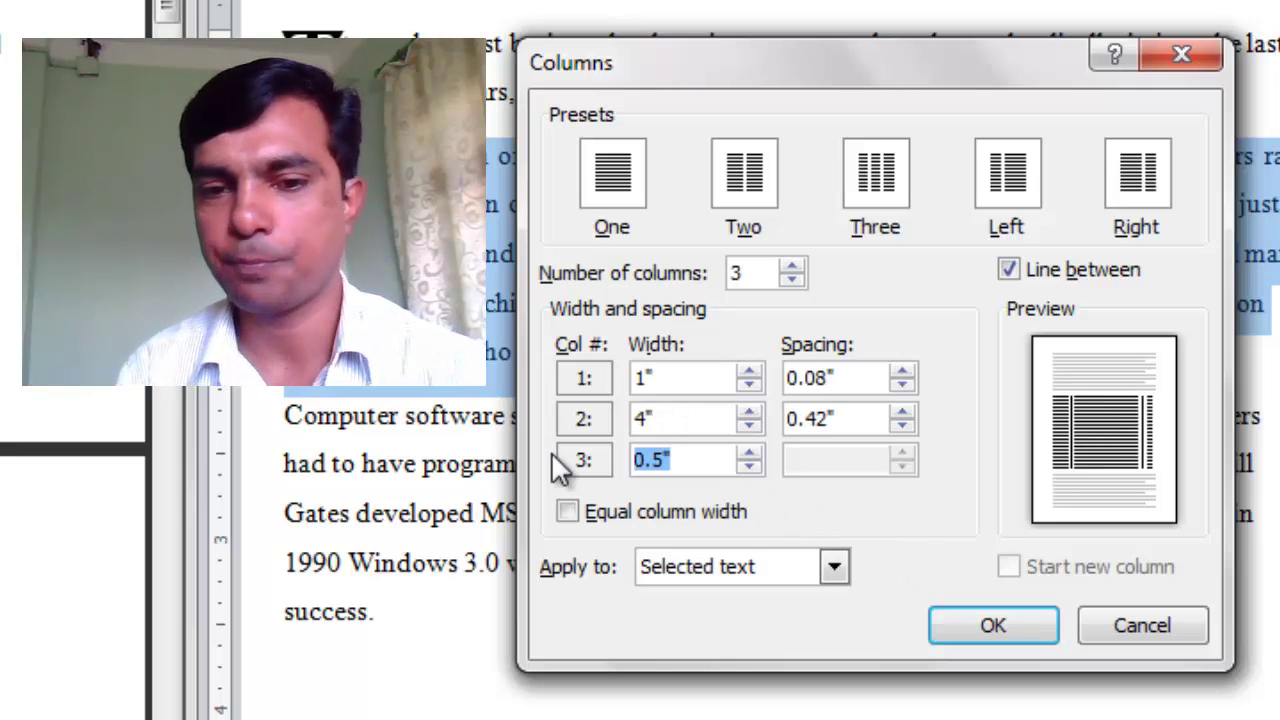
pyautogui.write('1')
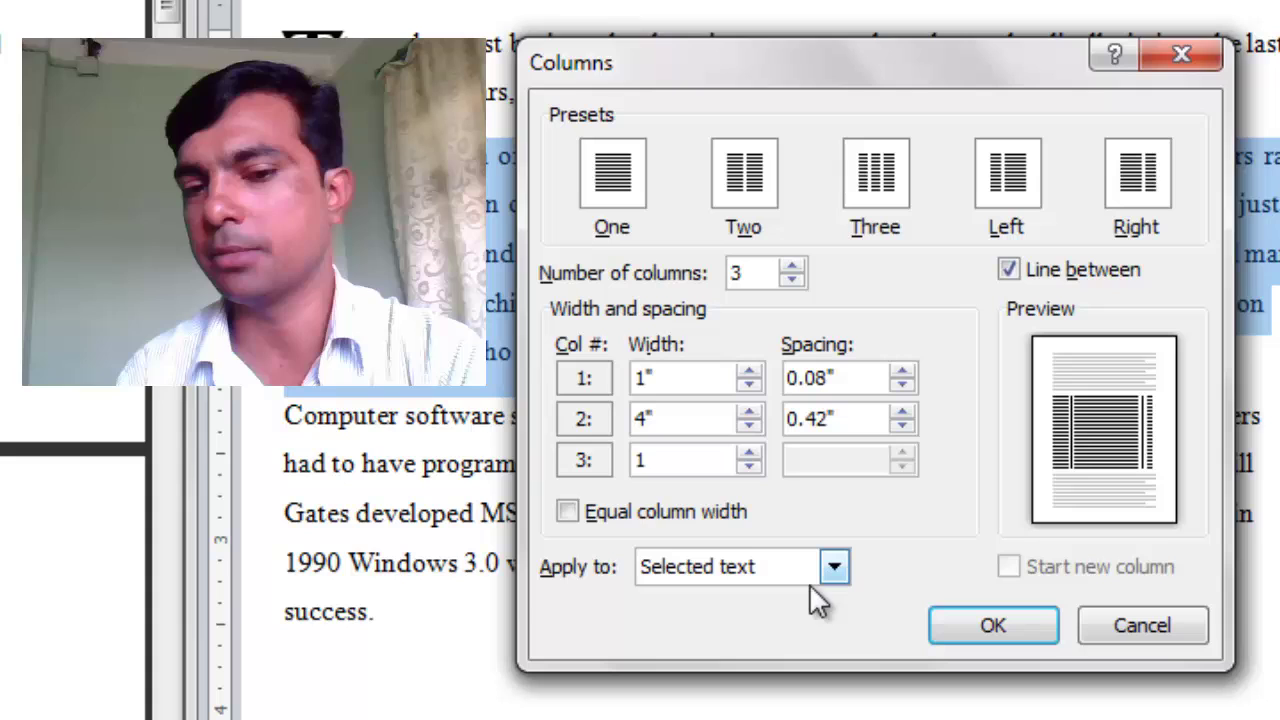
pyautogui.click(834, 566)
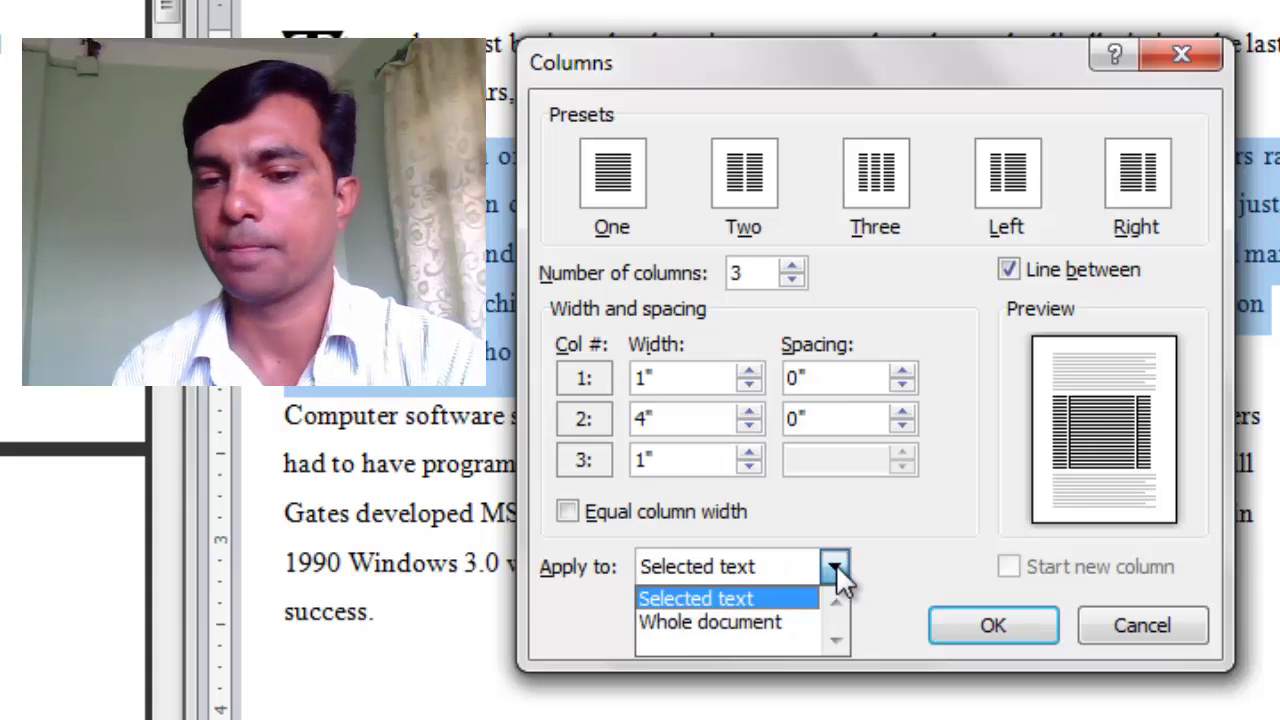
pyautogui.click(836, 566)
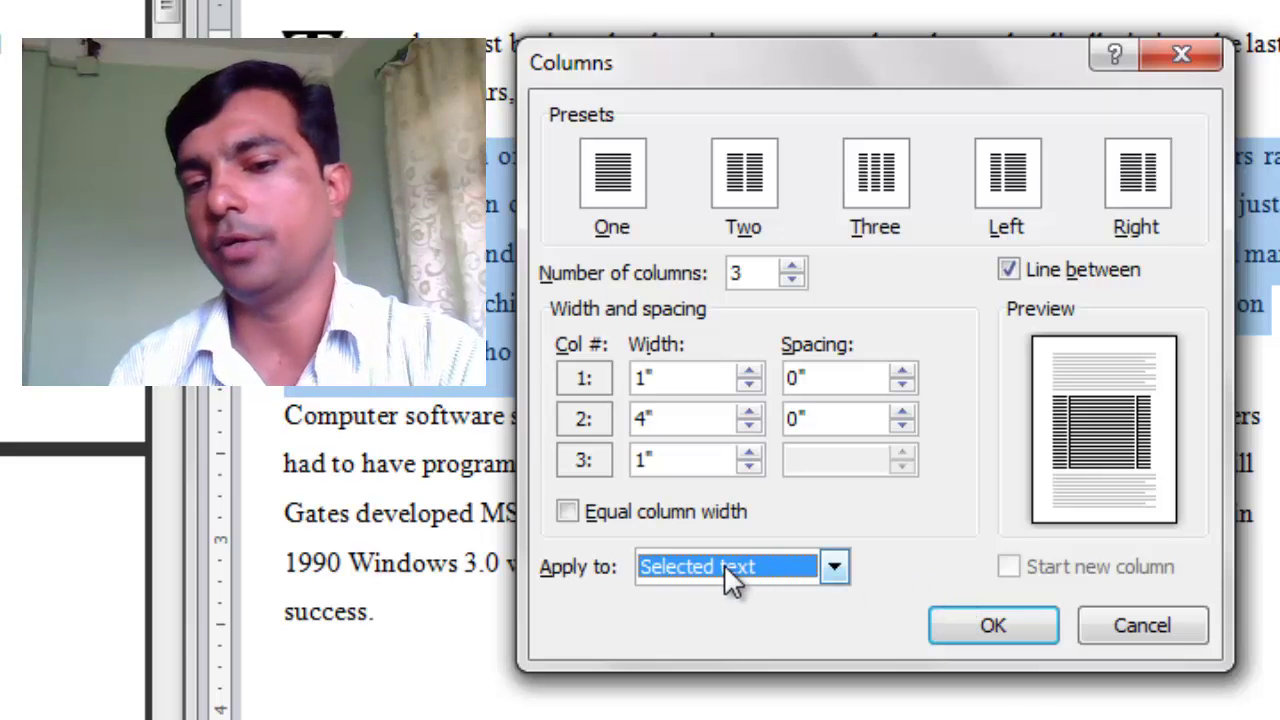
# - Apply the three-column layout with a line between columns to the second paragraph, then check the column widths on the ruler
pyautogui.click(993, 627)
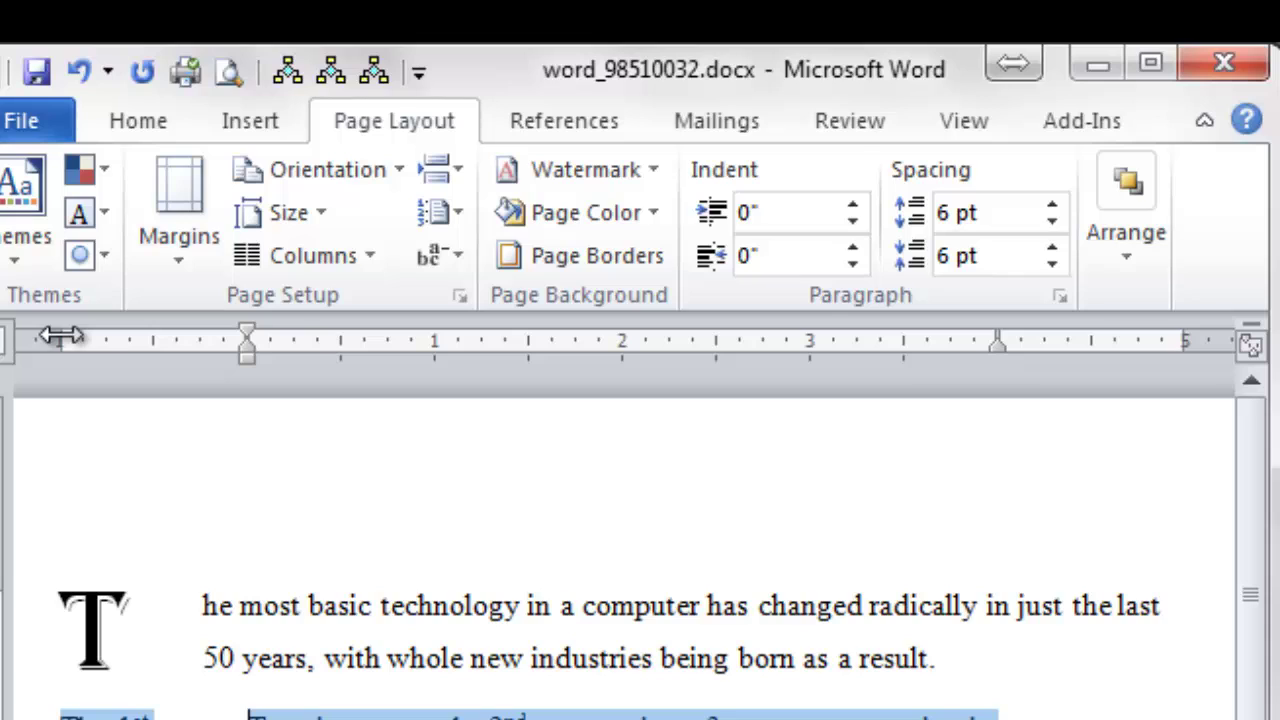
pyautogui.moveTo(60, 336); pyautogui.dragTo(60, 336)
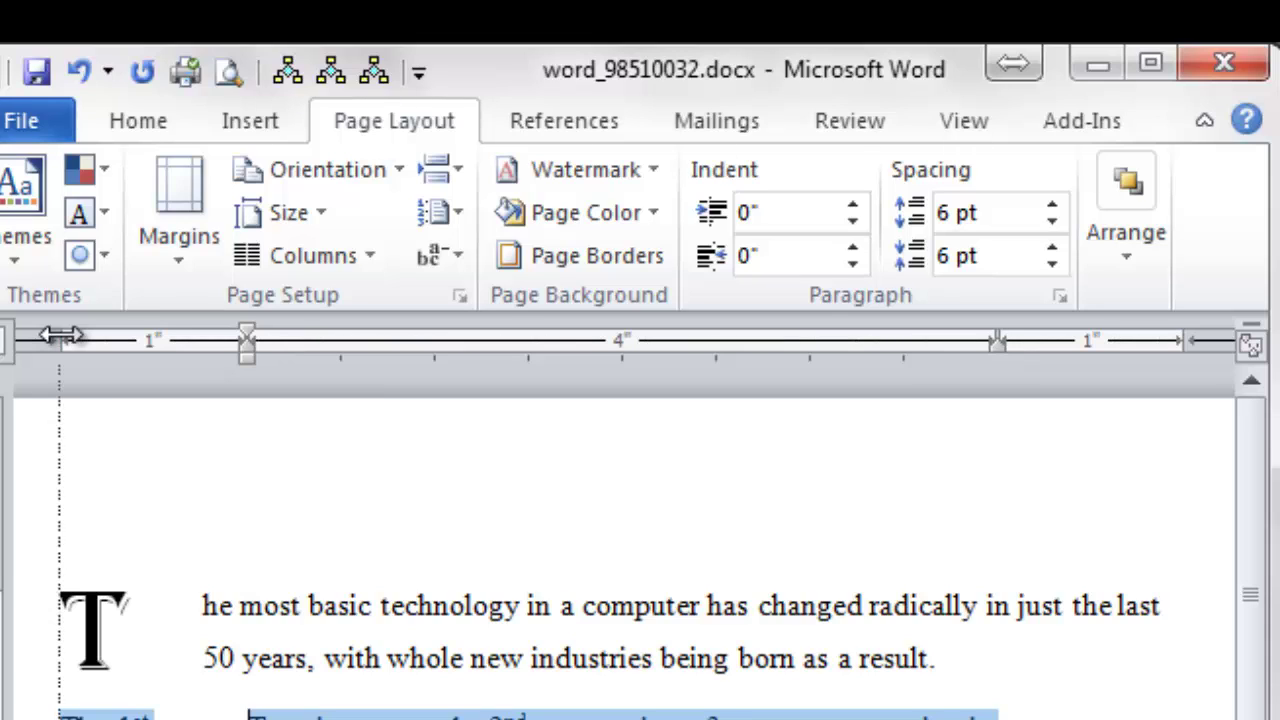
pyautogui.moveTo(60, 336); pyautogui.dragTo(60, 336)
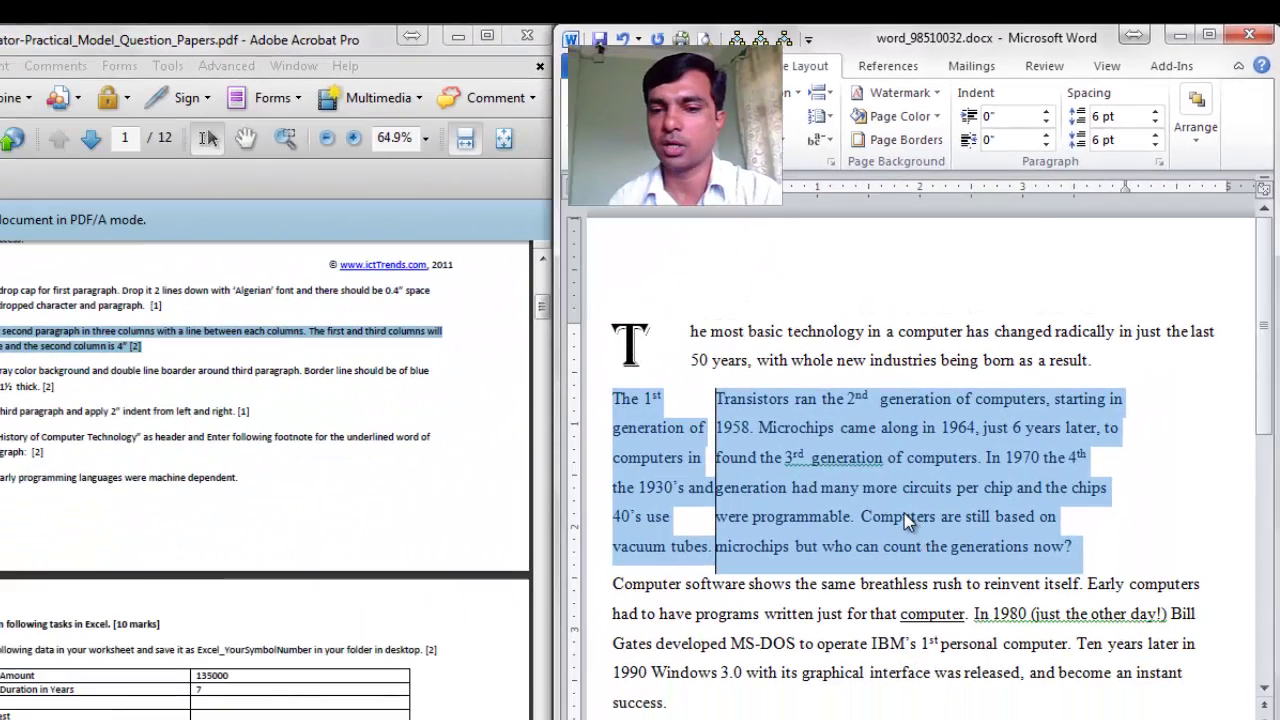
pyautogui.click(904, 513)
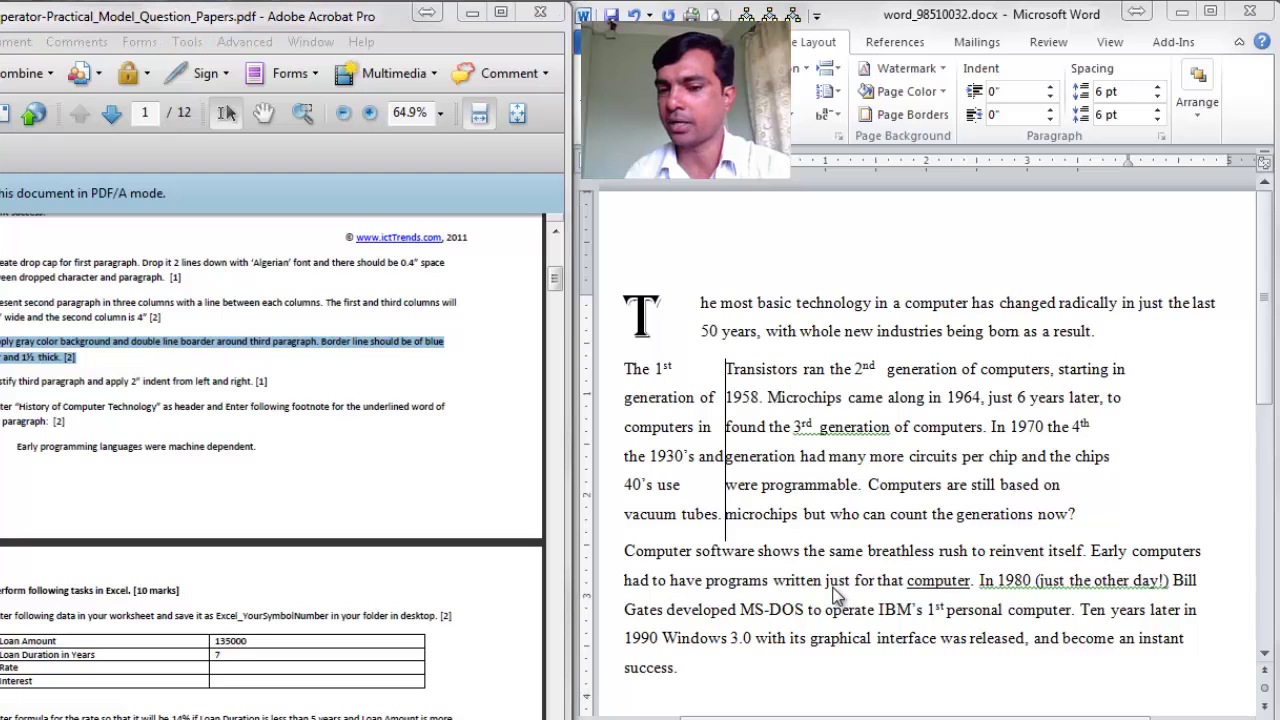
# - Select the 'Computer software shows' paragraph and open Borders and Shading from the Home tab's Borders menu
pyautogui.tripleClick(838, 595)
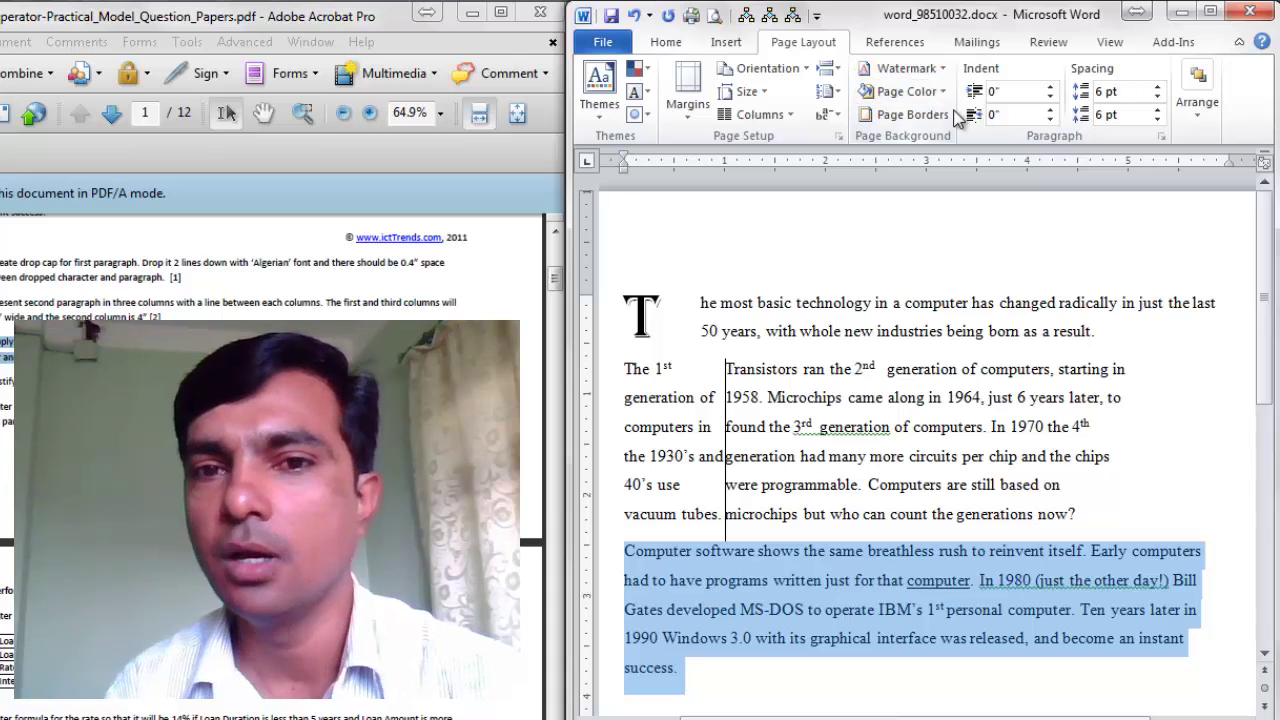
pyautogui.click(665, 42)
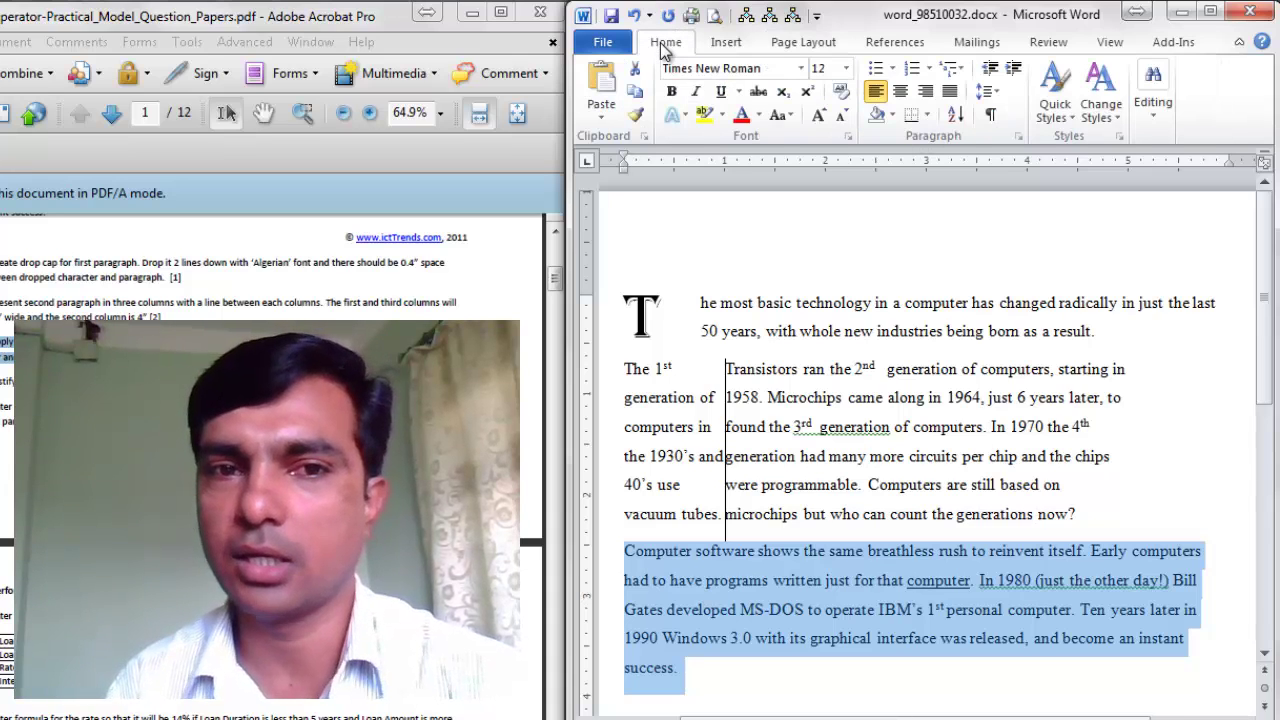
pyautogui.click(927, 114)
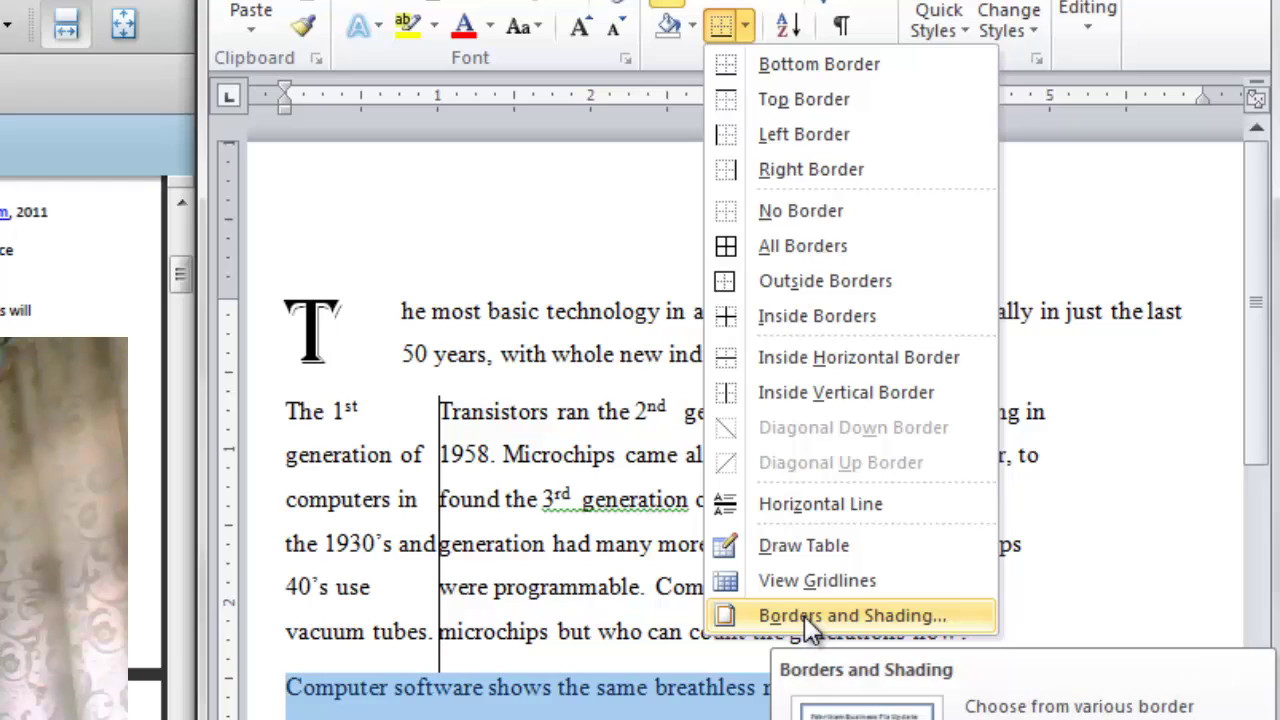
pyautogui.click(804, 615)
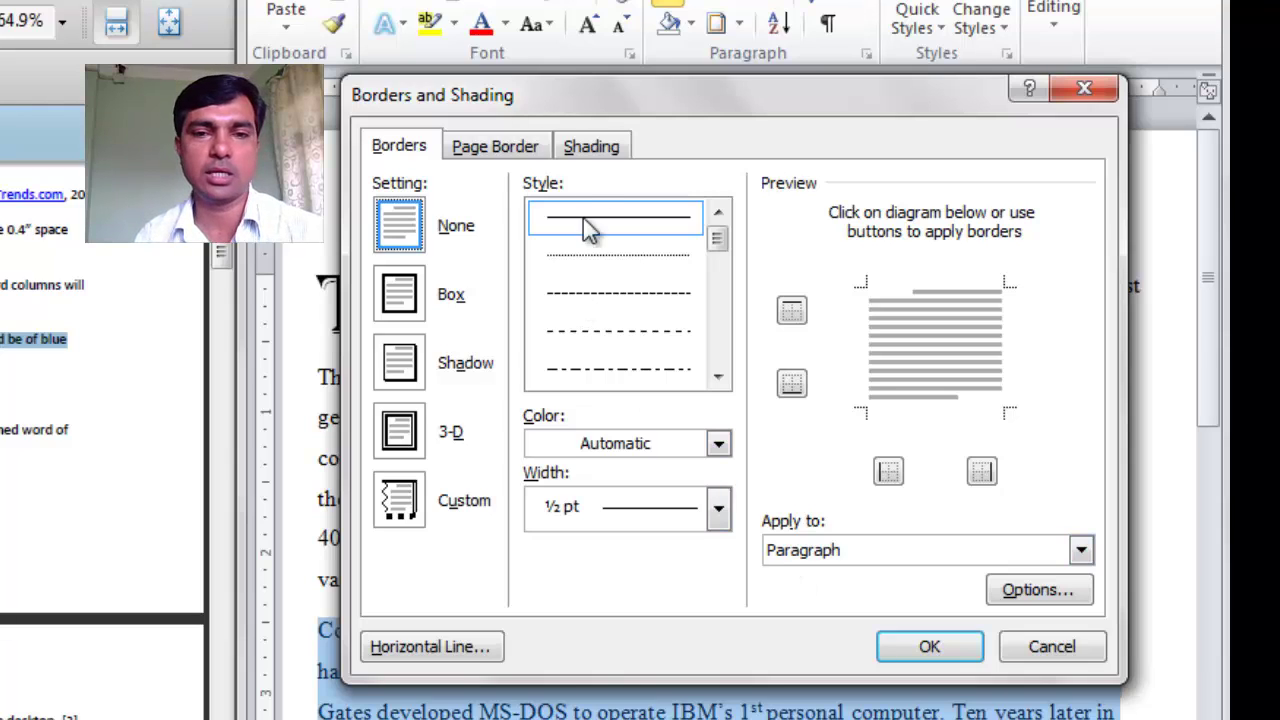
# - Give the third paragraph light grey background shading
pyautogui.click(596, 150)
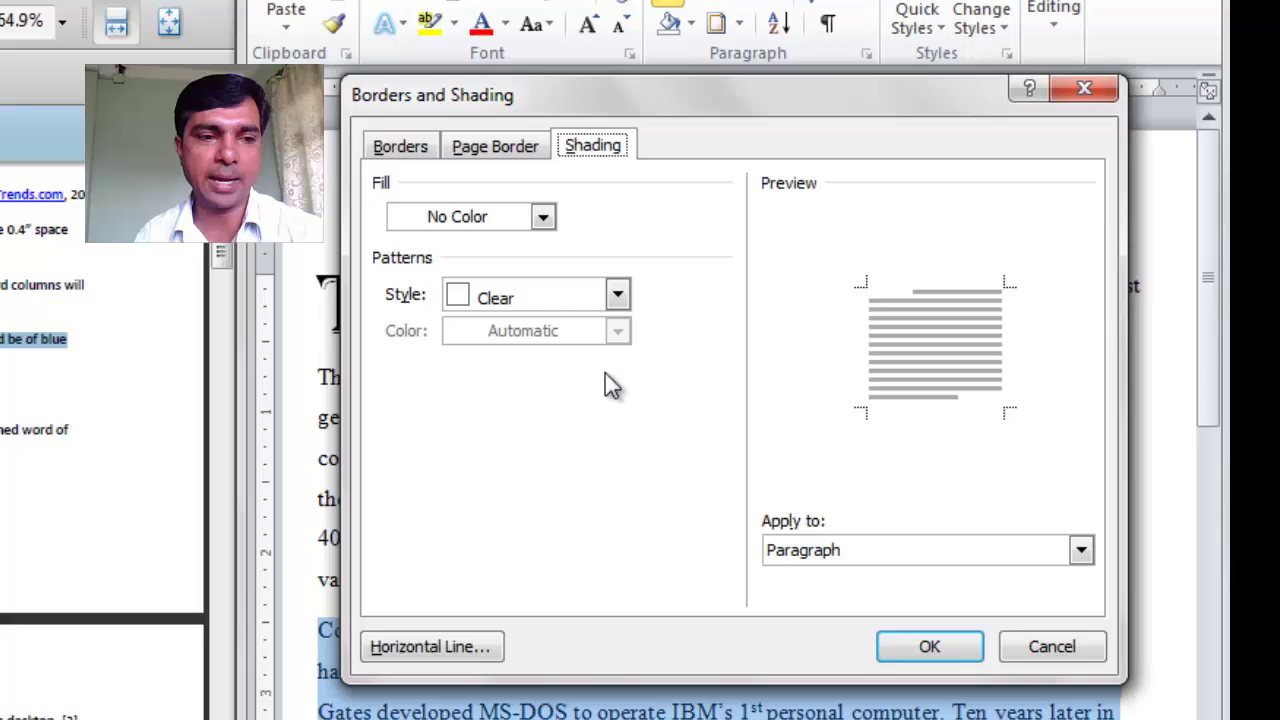
pyautogui.click(543, 219)
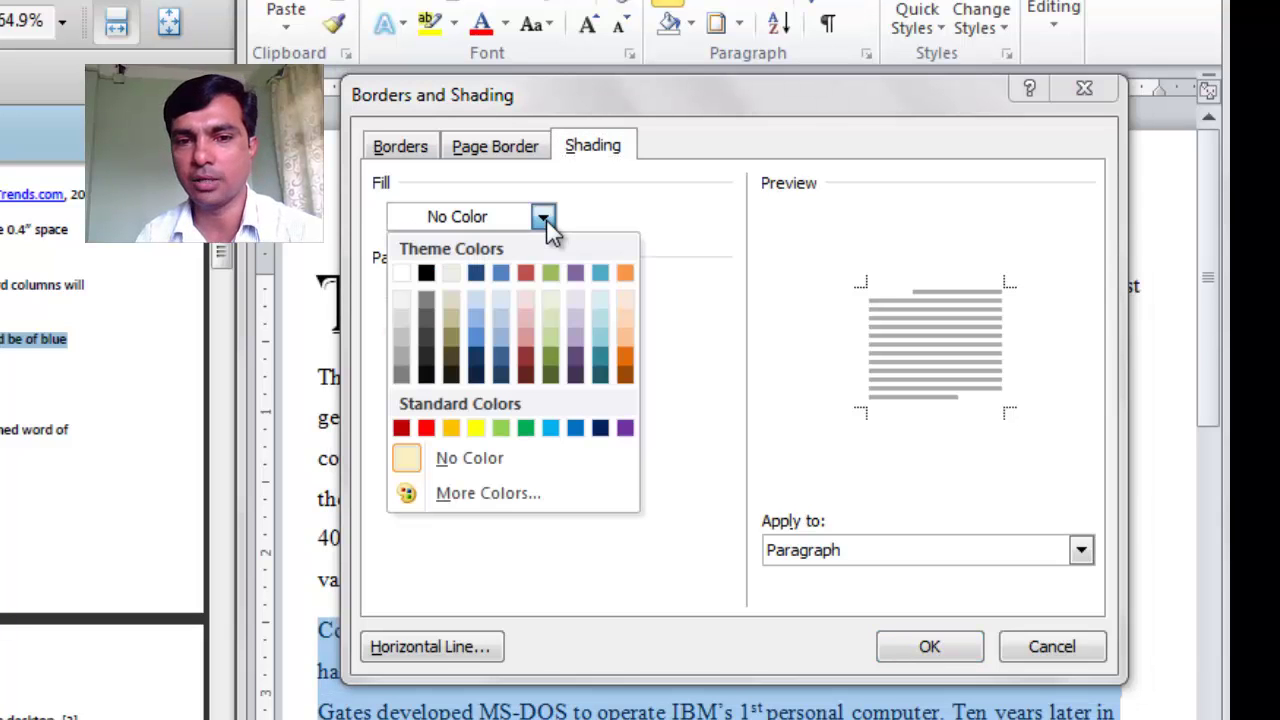
pyautogui.click(398, 318)
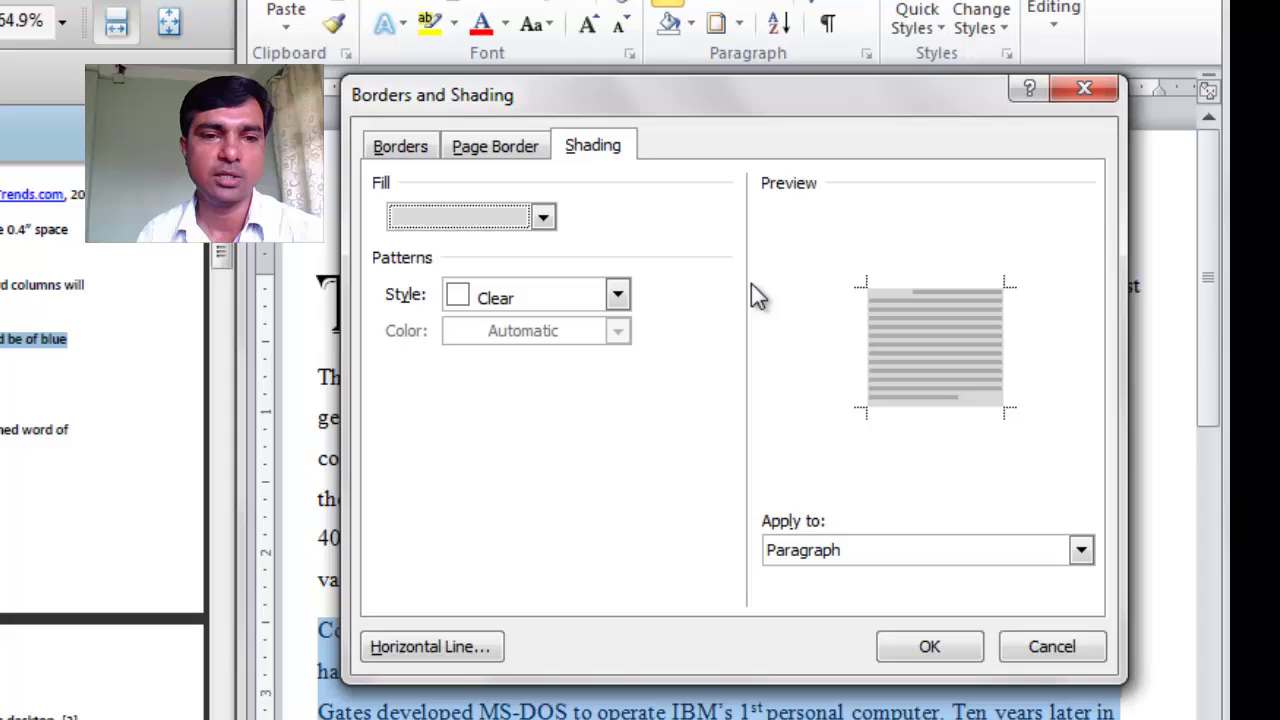
# - Set a dark blue, double-line, 1½ pt box border on the paragraph and apply it
pyautogui.click(405, 150)
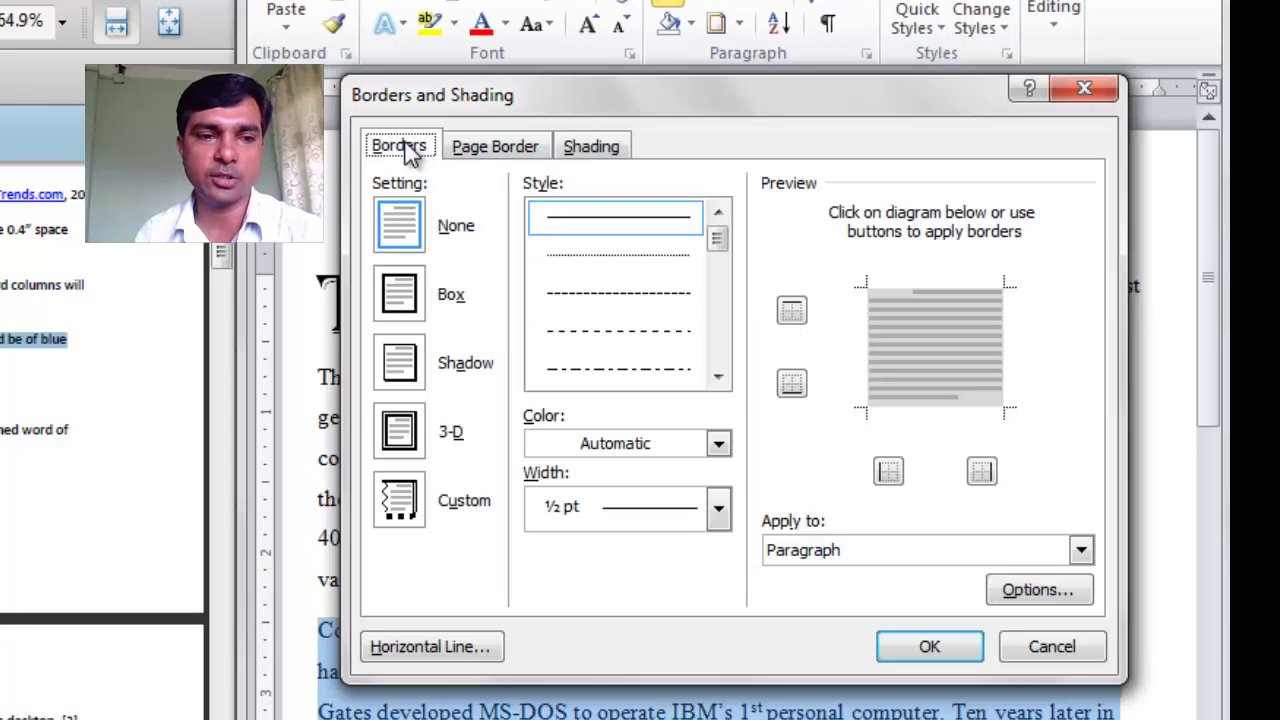
pyautogui.click(684, 450)
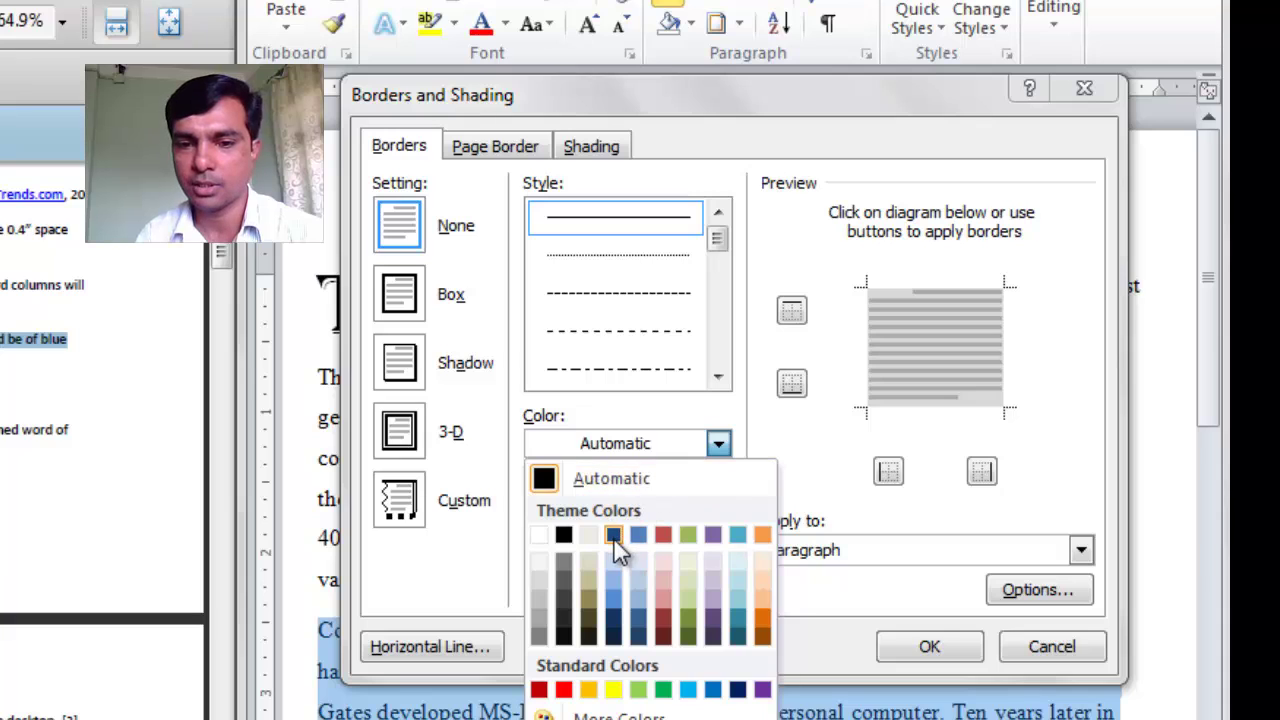
pyautogui.click(614, 538)
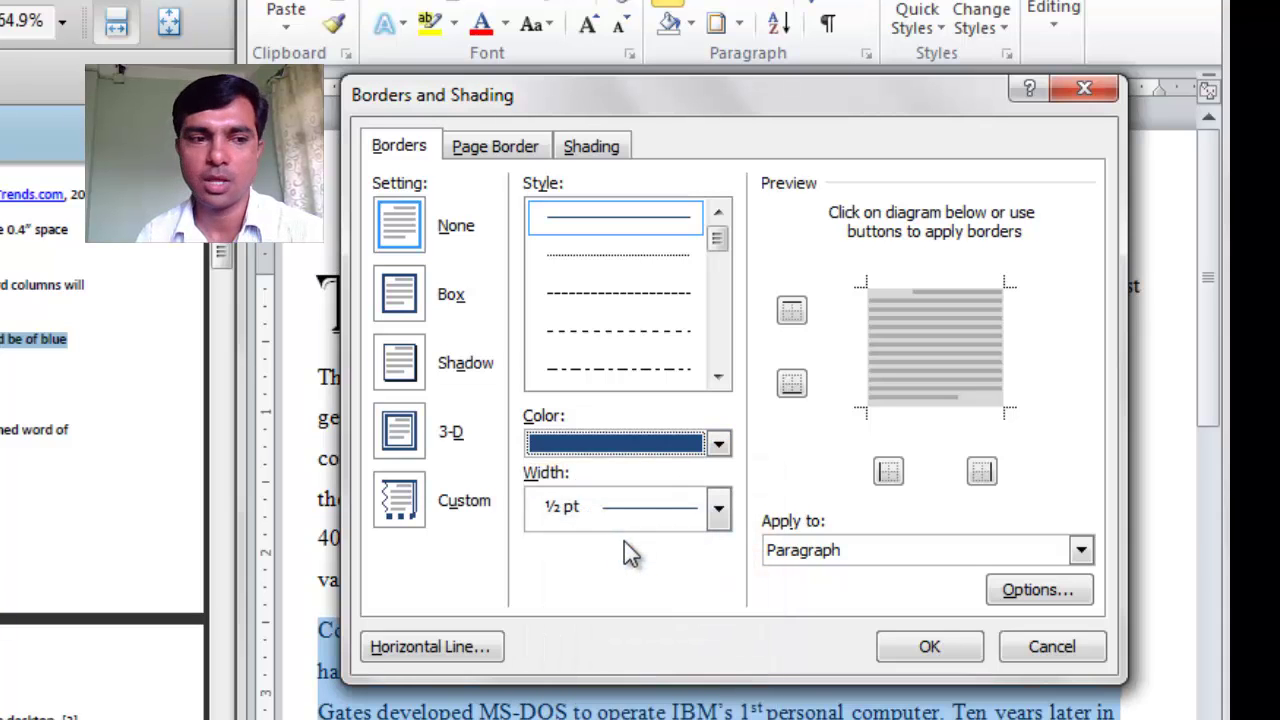
pyautogui.click(718, 376)
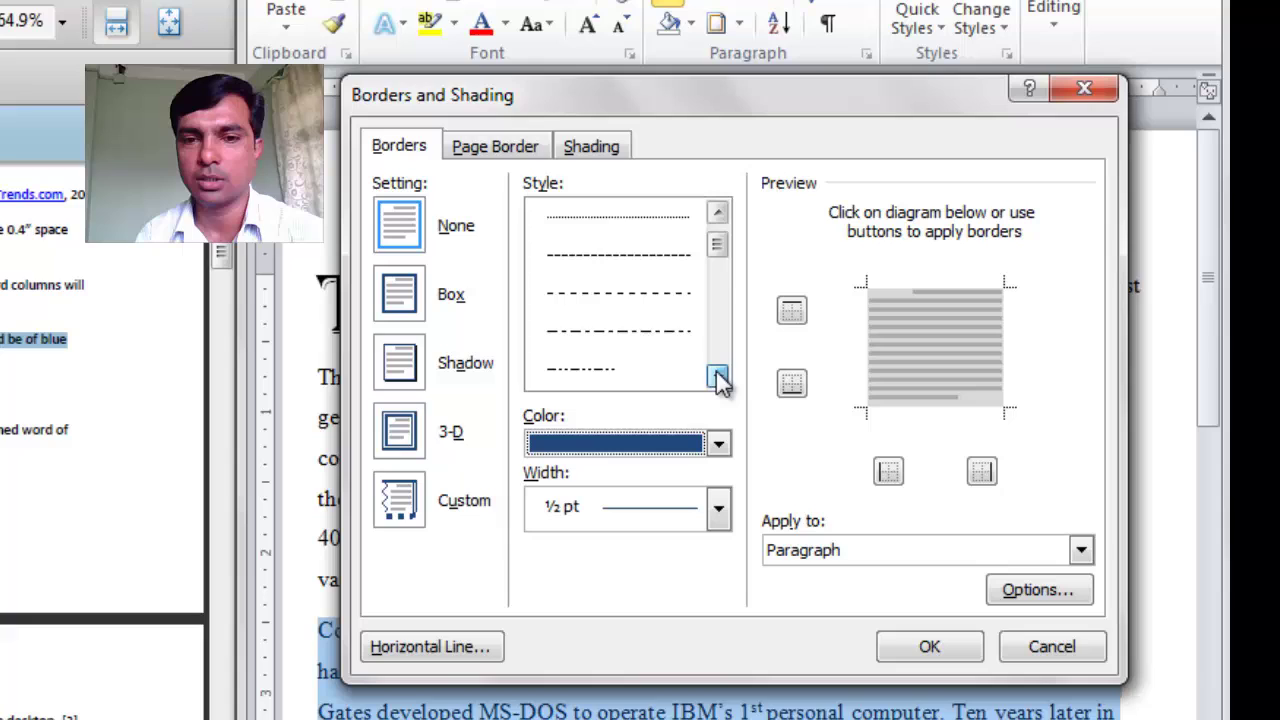
pyautogui.click(718, 376)
pyautogui.click(718, 376)
pyautogui.click(653, 339)
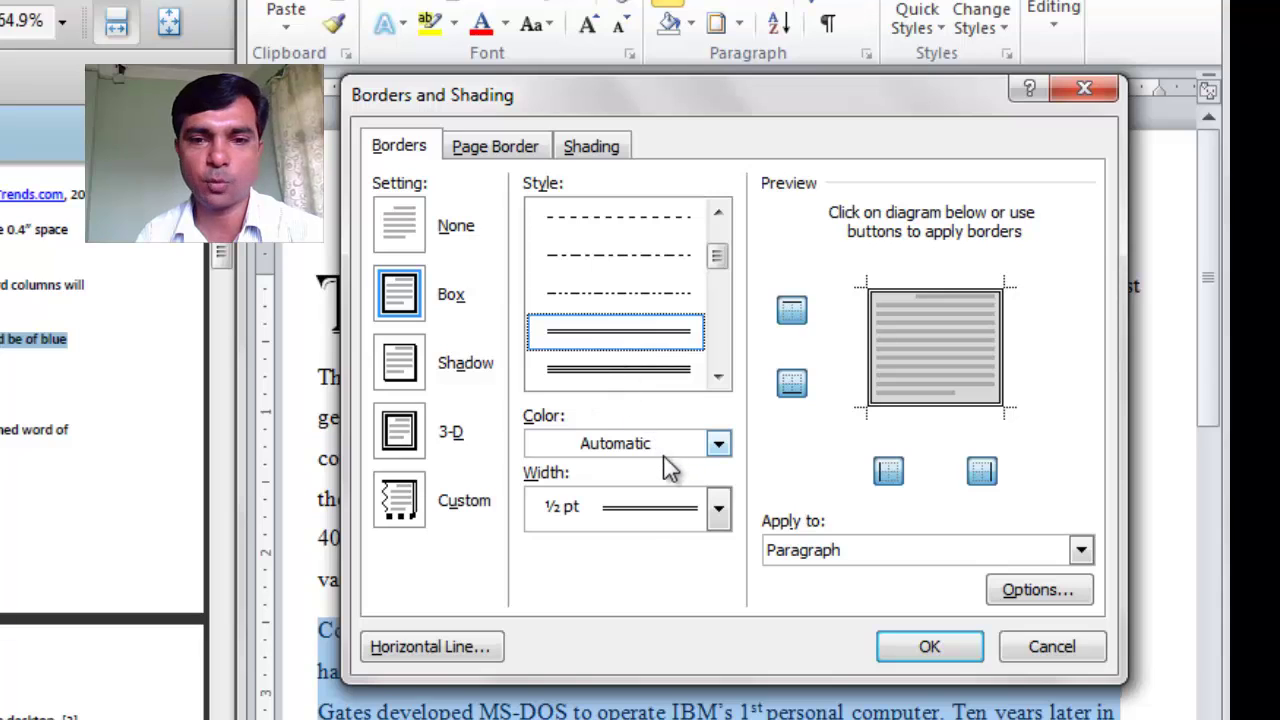
pyautogui.click(718, 510)
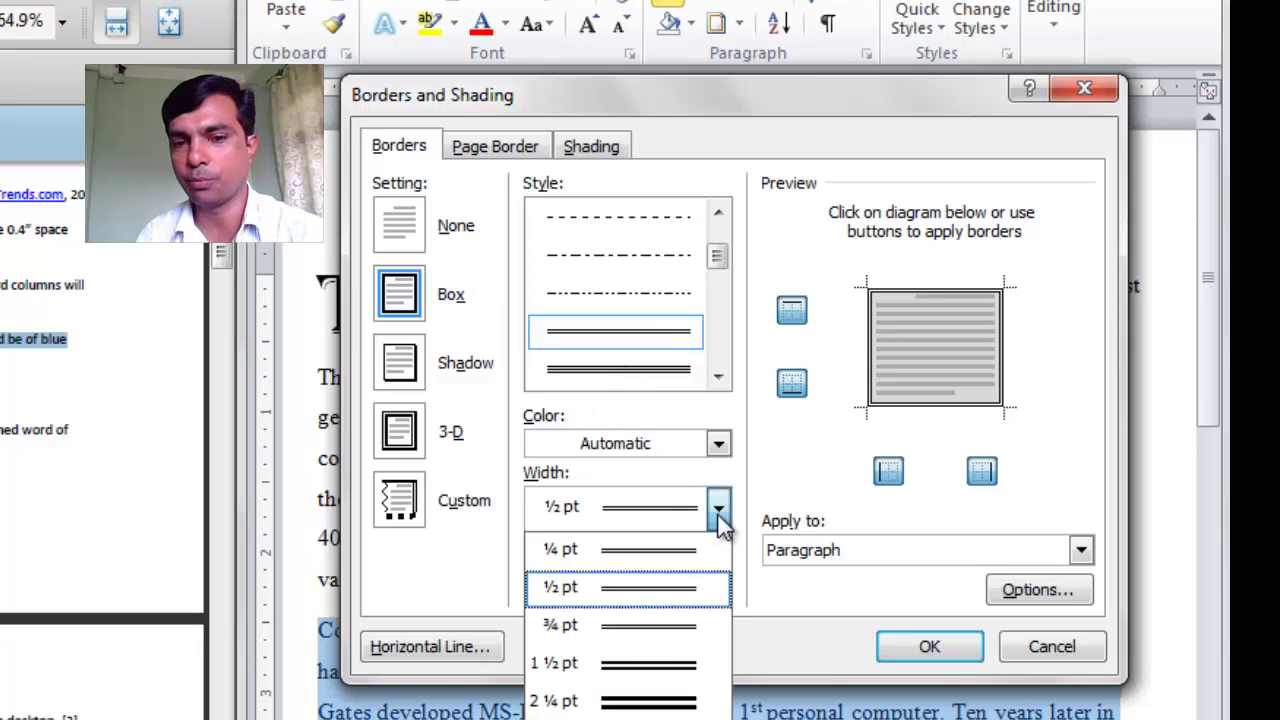
pyautogui.click(615, 672)
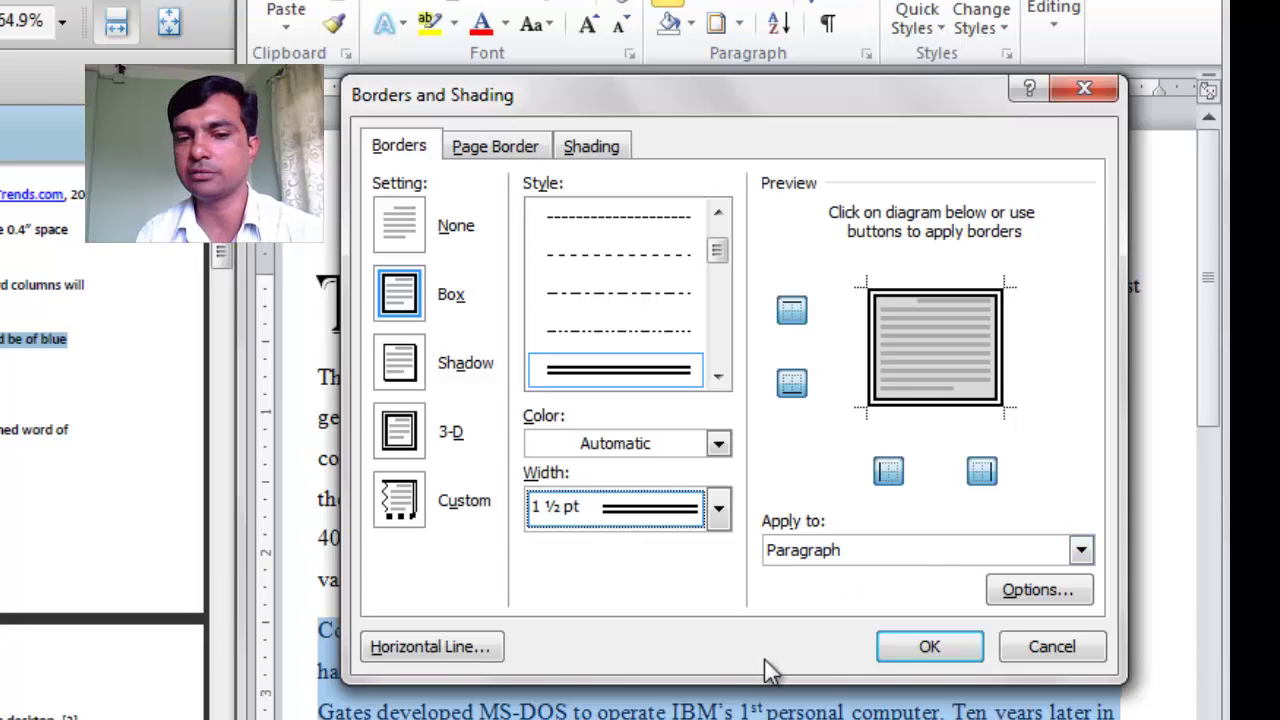
pyautogui.click(915, 650)
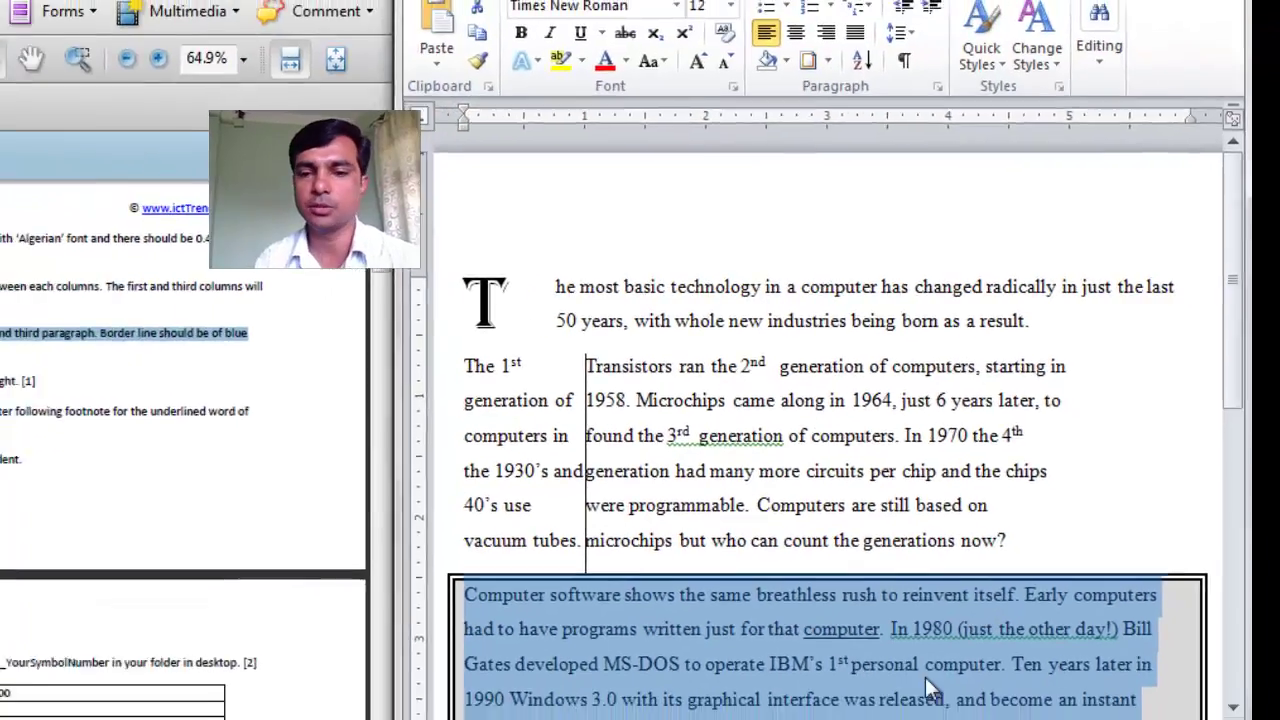
# - Reselect the third paragraph and set its border colour to dark blue in Borders and Shading
pyautogui.click(752, 680)
pyautogui.scroll(-2, 953, 557)
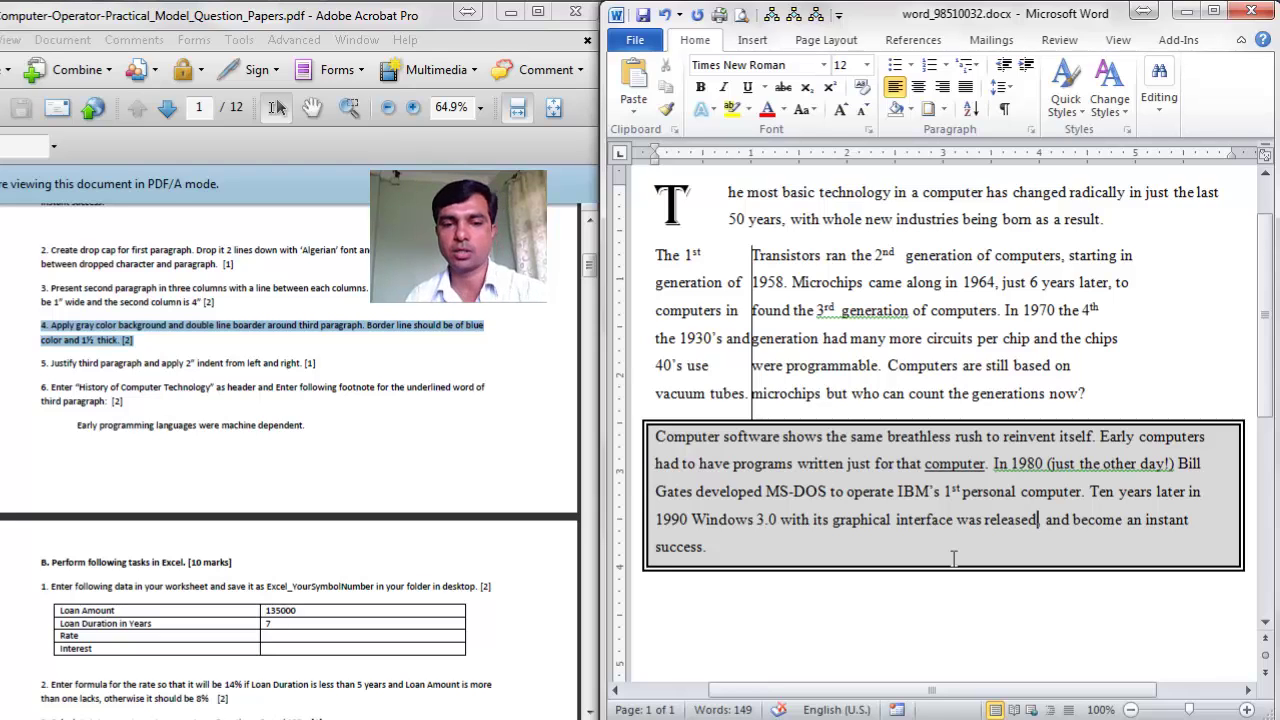
pyautogui.tripleClick(863, 474)
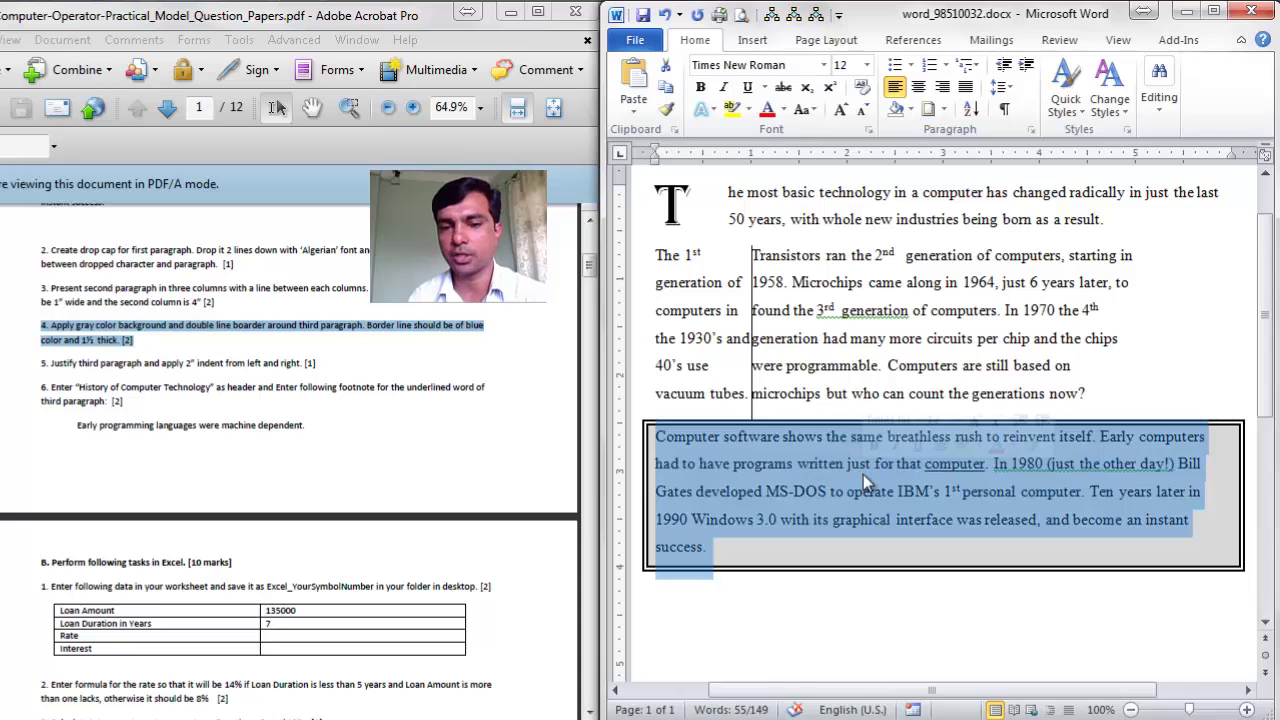
pyautogui.click(944, 110)
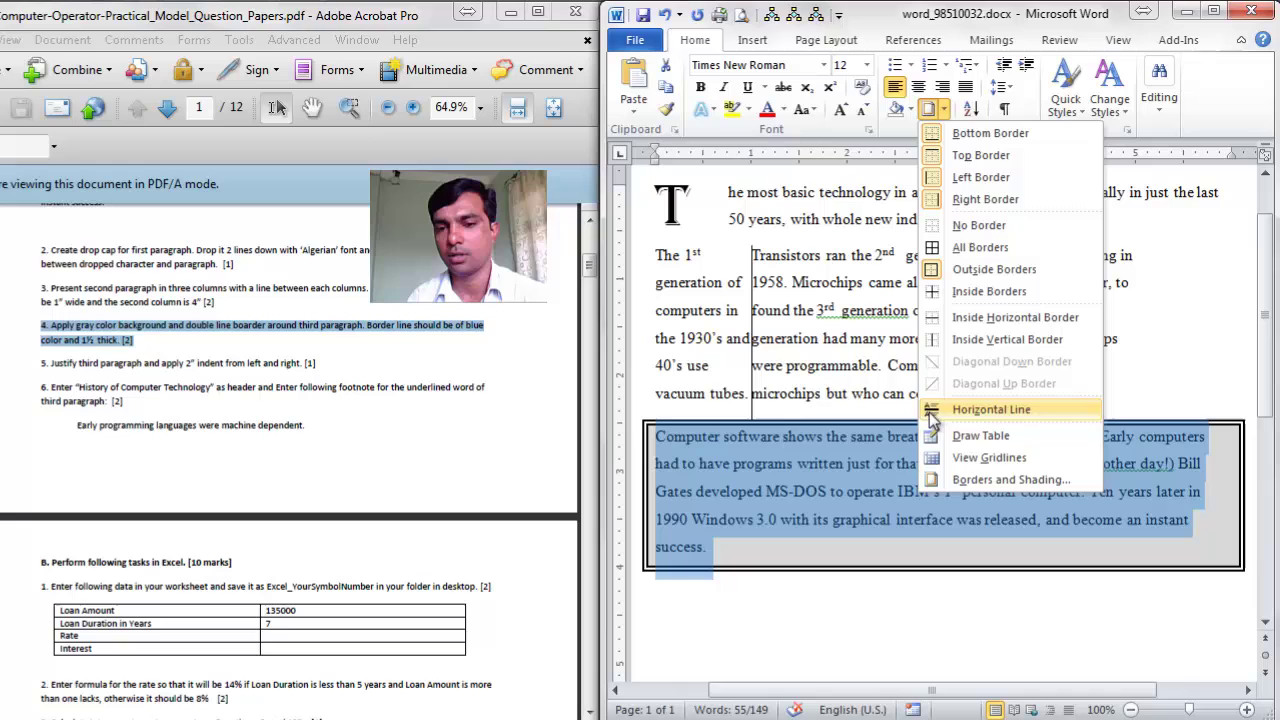
pyautogui.click(998, 480)
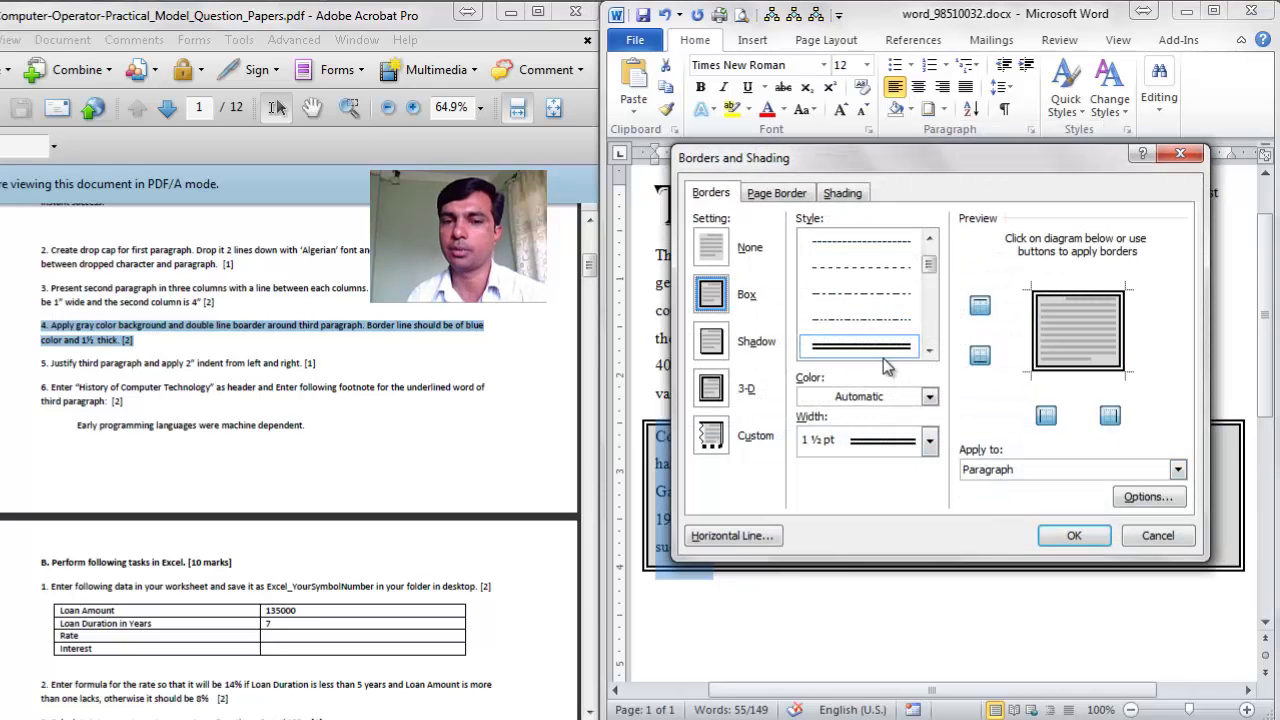
pyautogui.click(929, 396)
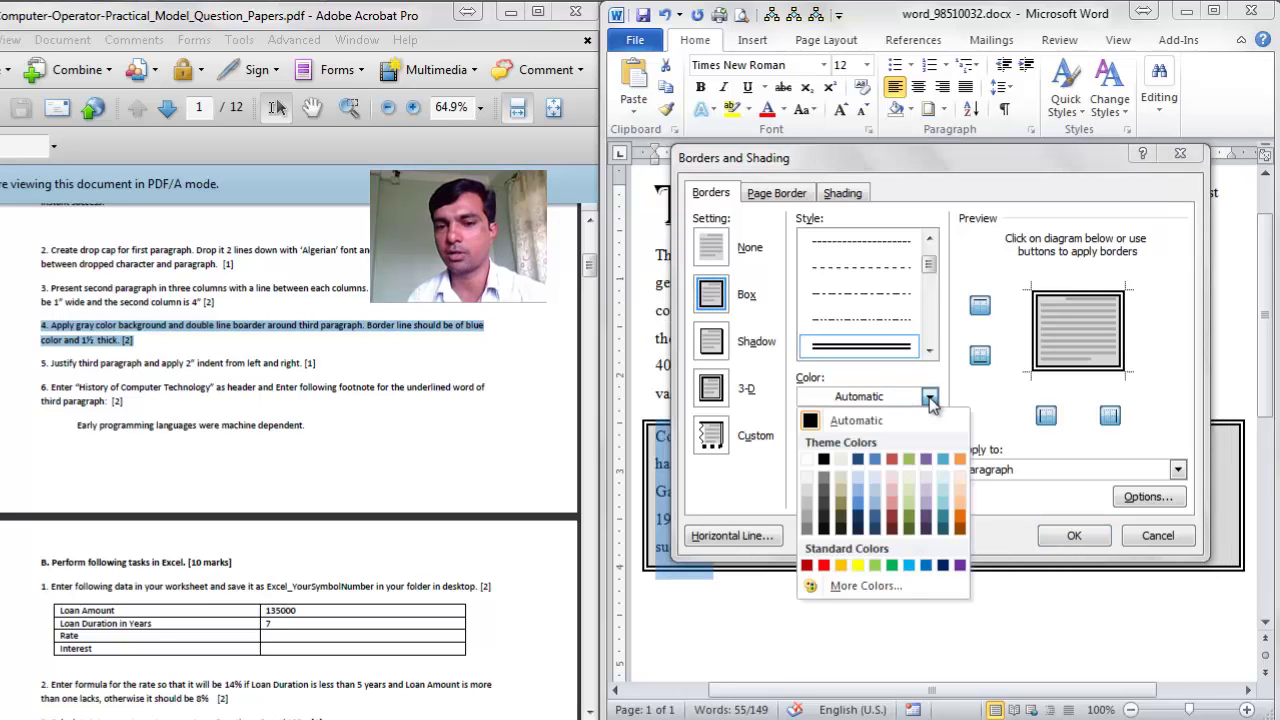
pyautogui.click(857, 458)
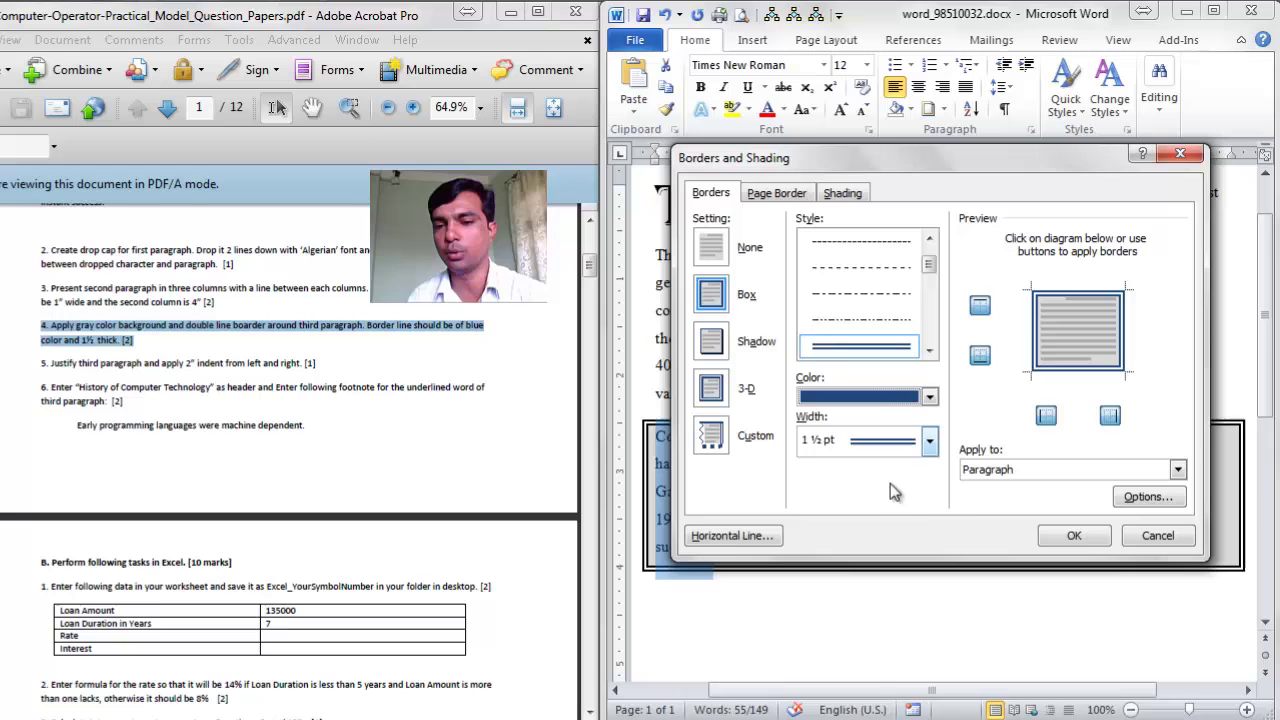
pyautogui.click(1072, 535)
pyautogui.click(1015, 492)
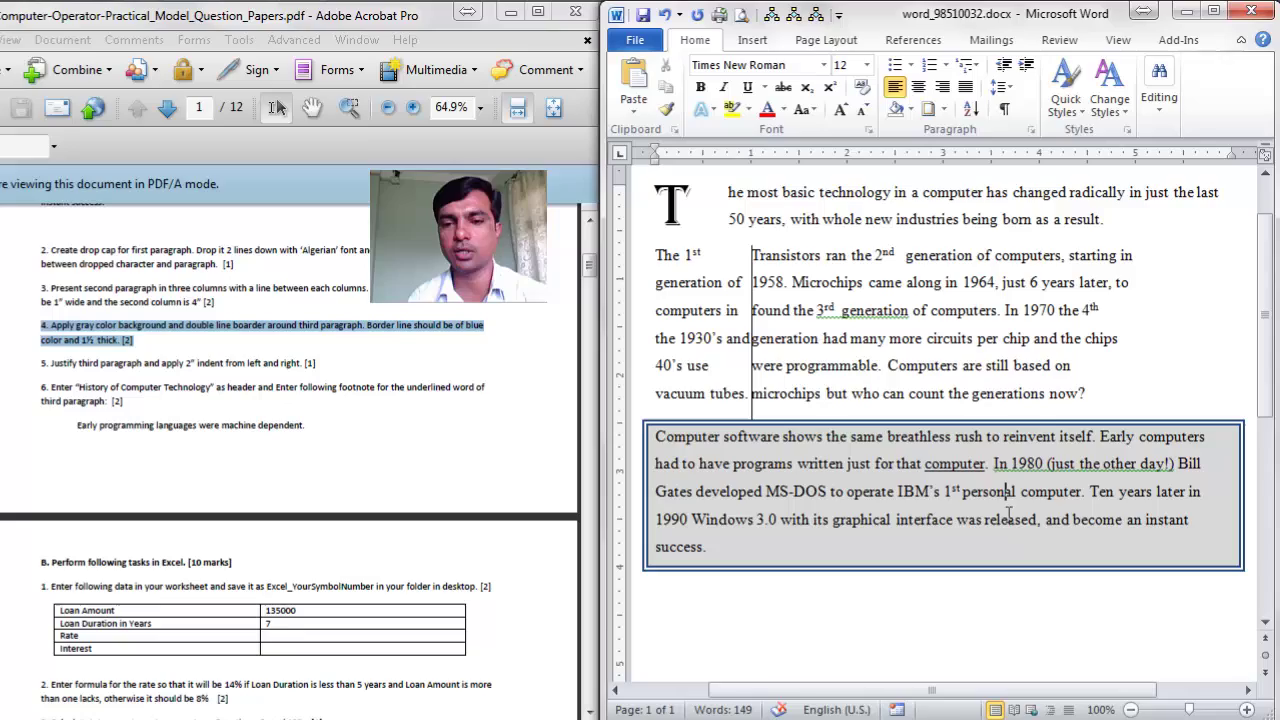
# - Highlight task 5 in the instructions and justify the boxed third paragraph
pyautogui.moveTo(41, 363); pyautogui.dragTo(317, 364)
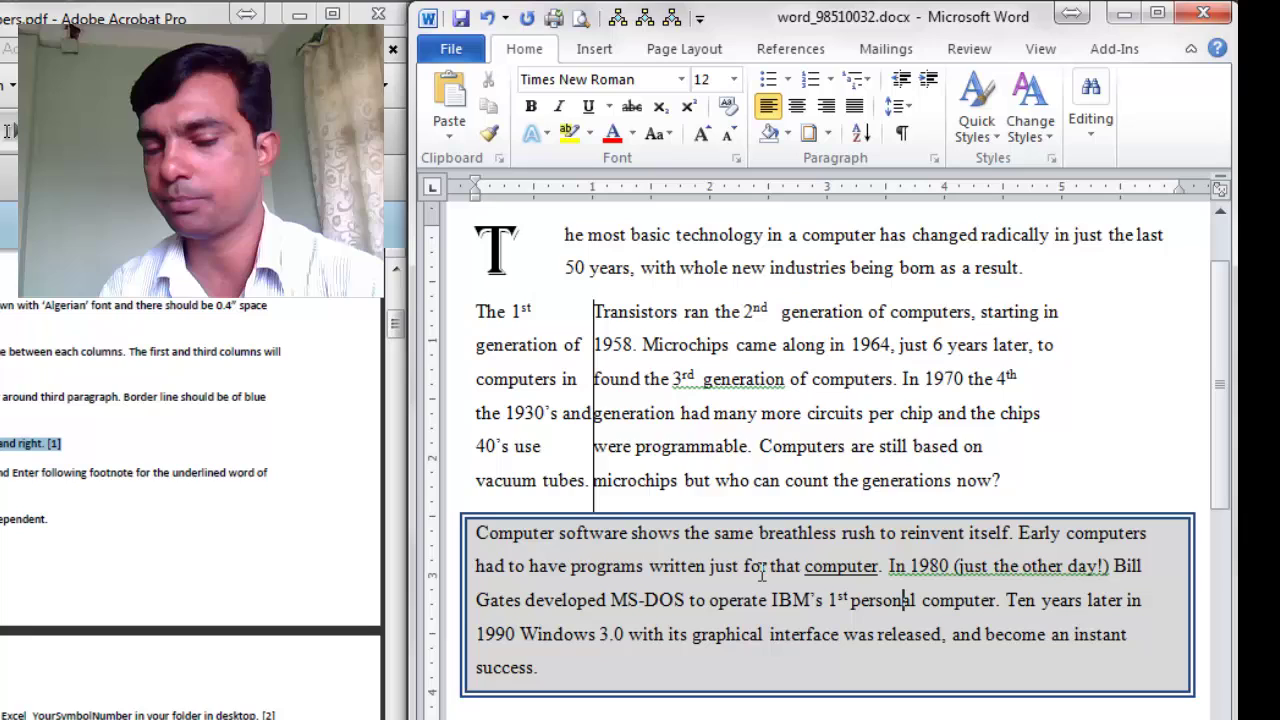
pyautogui.click(762, 574)
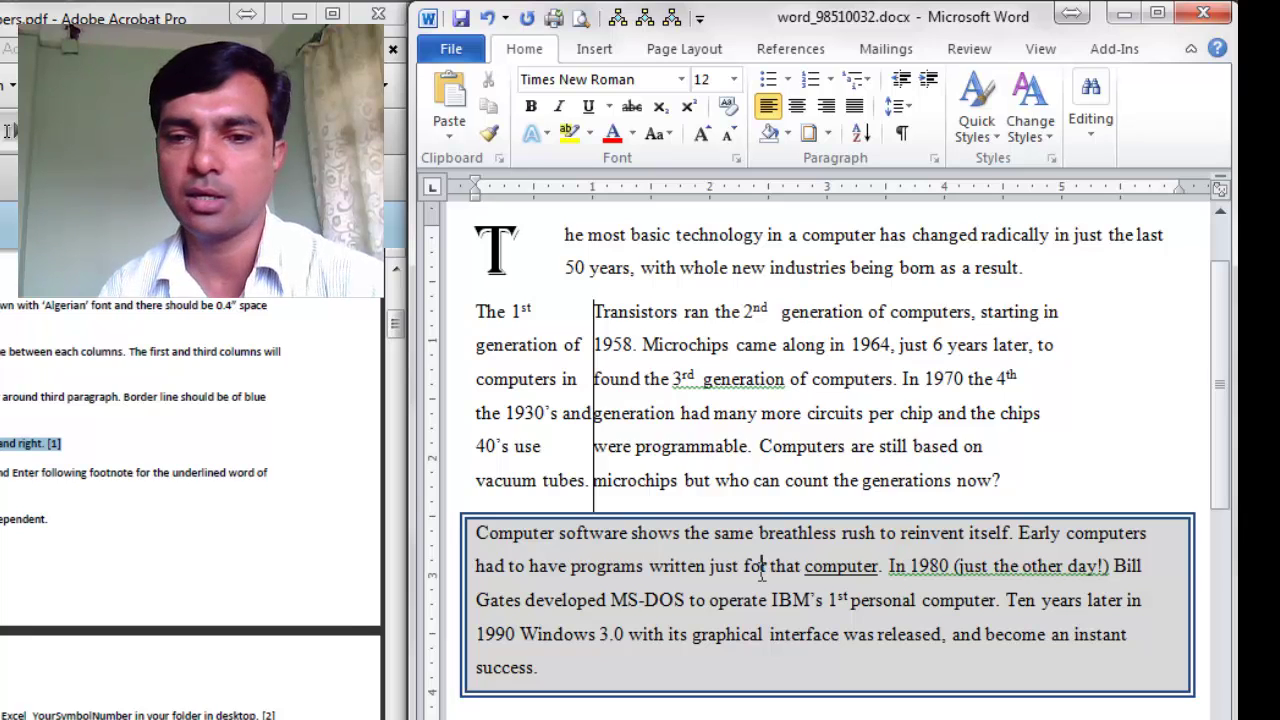
pyautogui.click(855, 110)
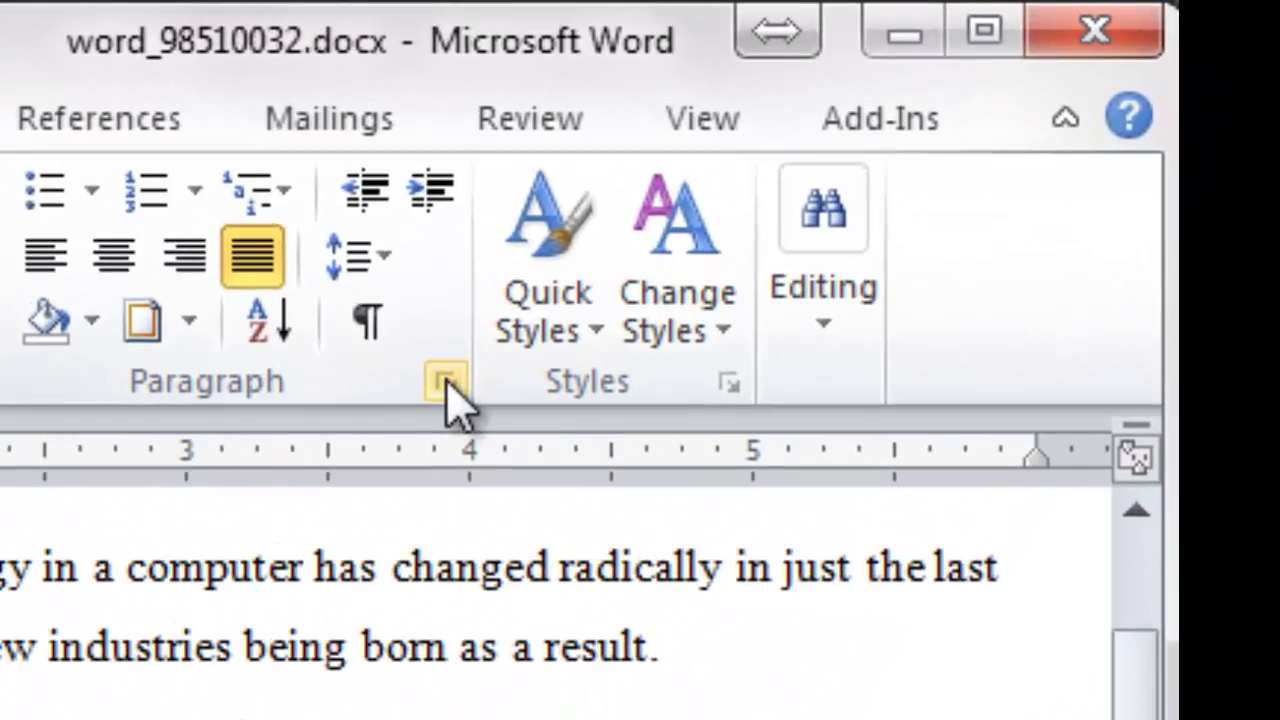
# - Set the third paragraph's left and right indents to 2" in the Paragraph dialog and check them on the ruler
pyautogui.click(933, 158)
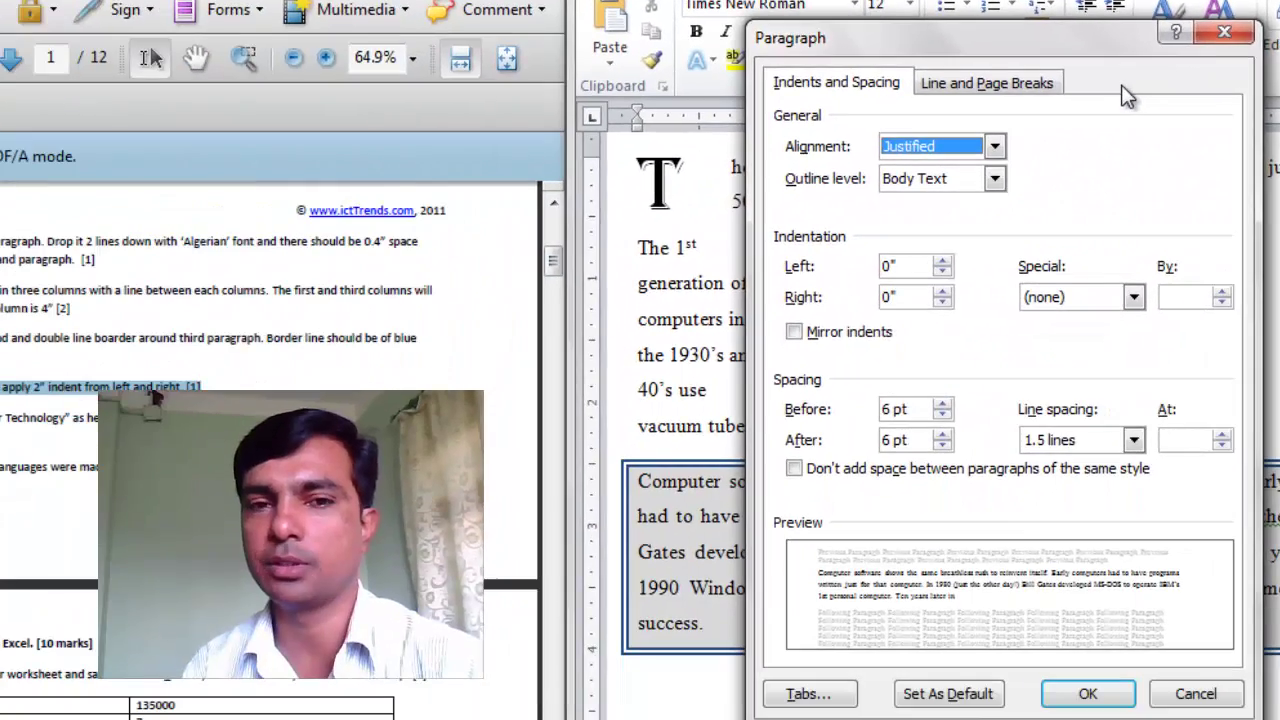
pyautogui.click(889, 263)
pyautogui.moveTo(889, 263); pyautogui.dragTo(876, 275)
pyautogui.write('1')
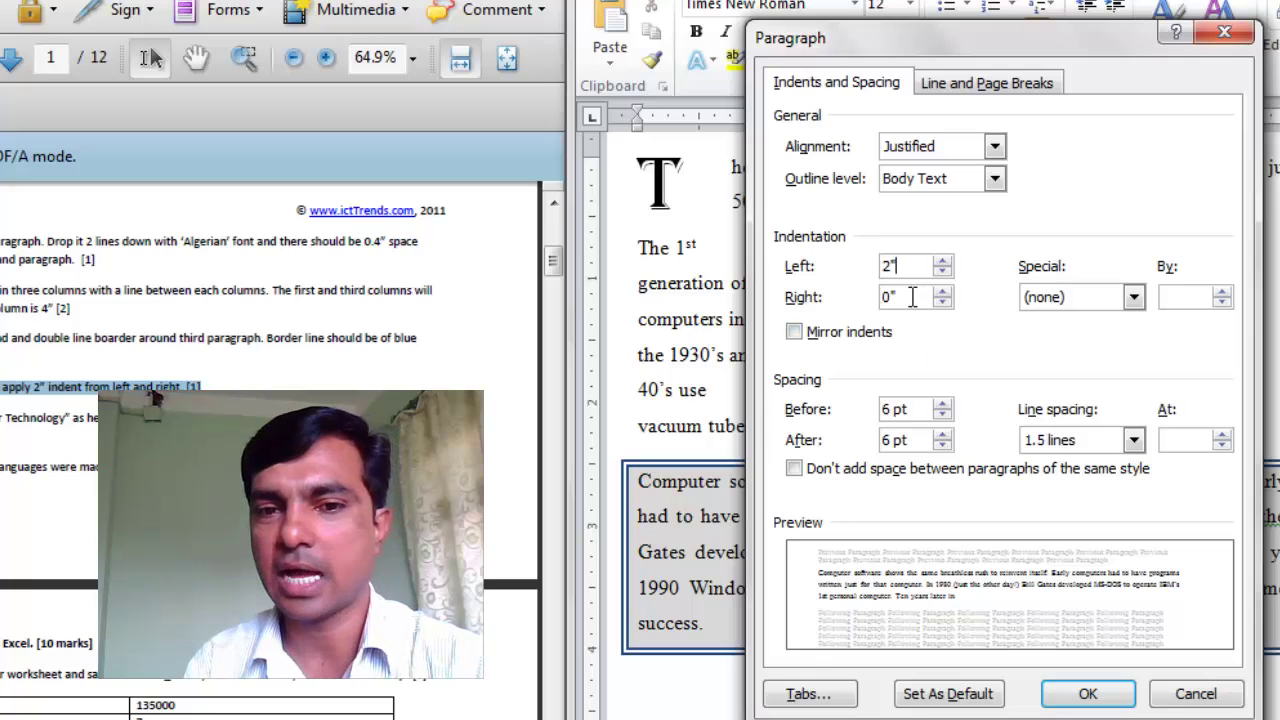
pyautogui.press('Tab')
pyautogui.write('2')
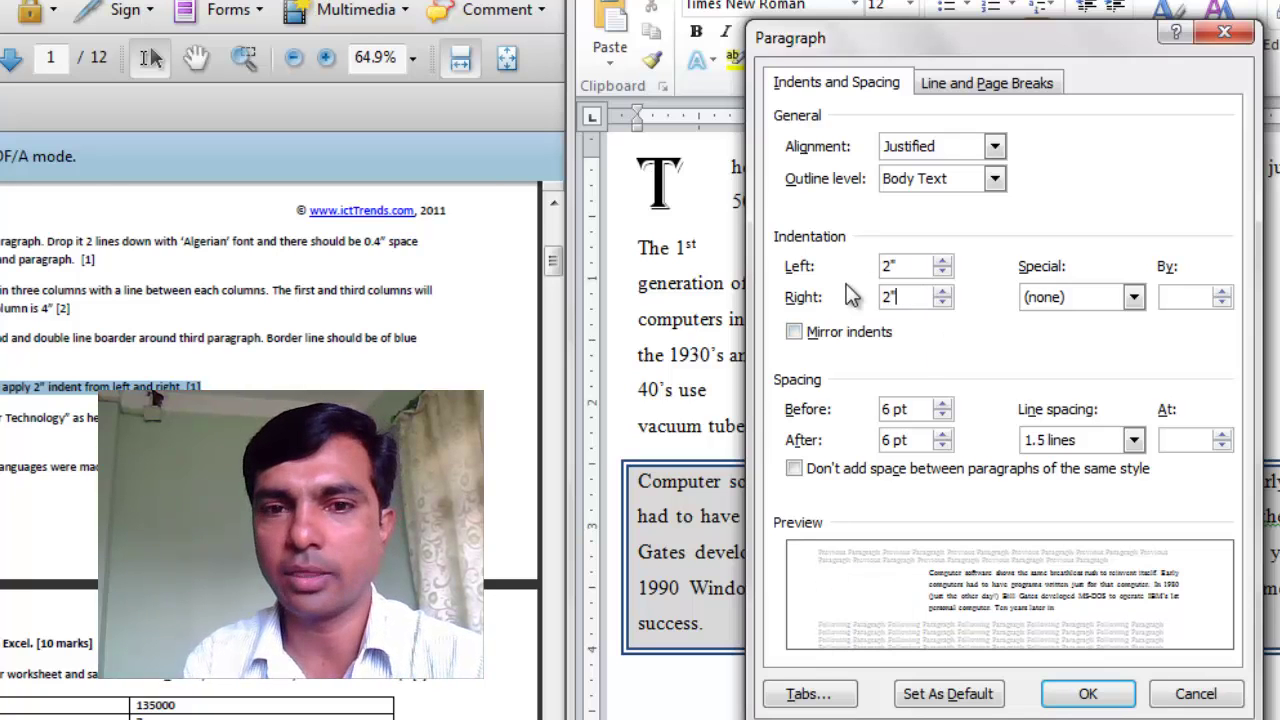
pyautogui.write('"')
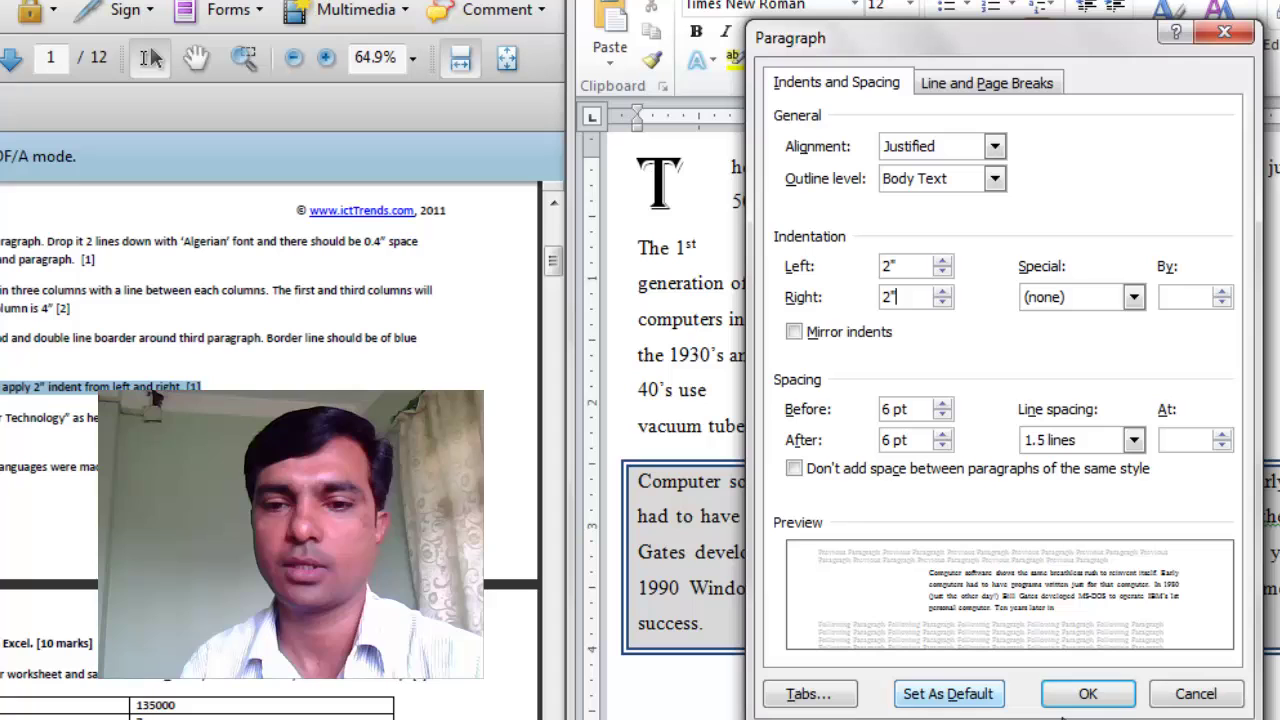
pyautogui.click(1085, 703)
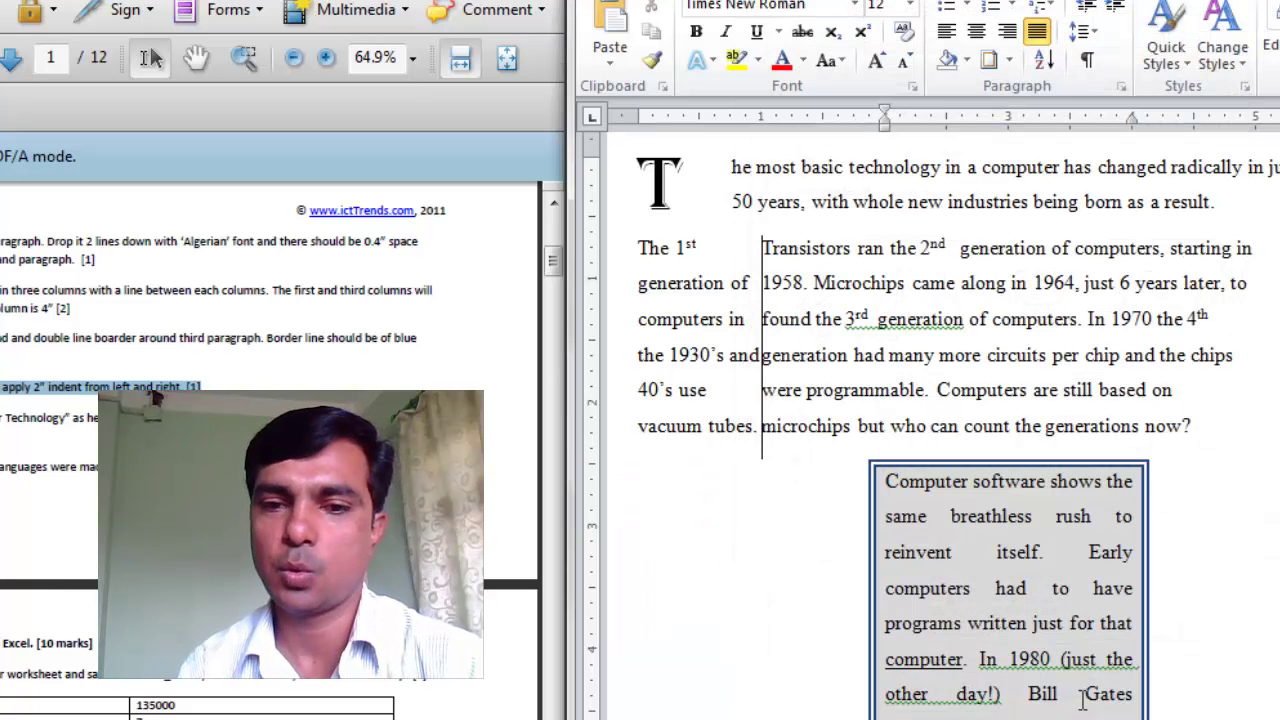
pyautogui.scroll(-3, 1064, 600)
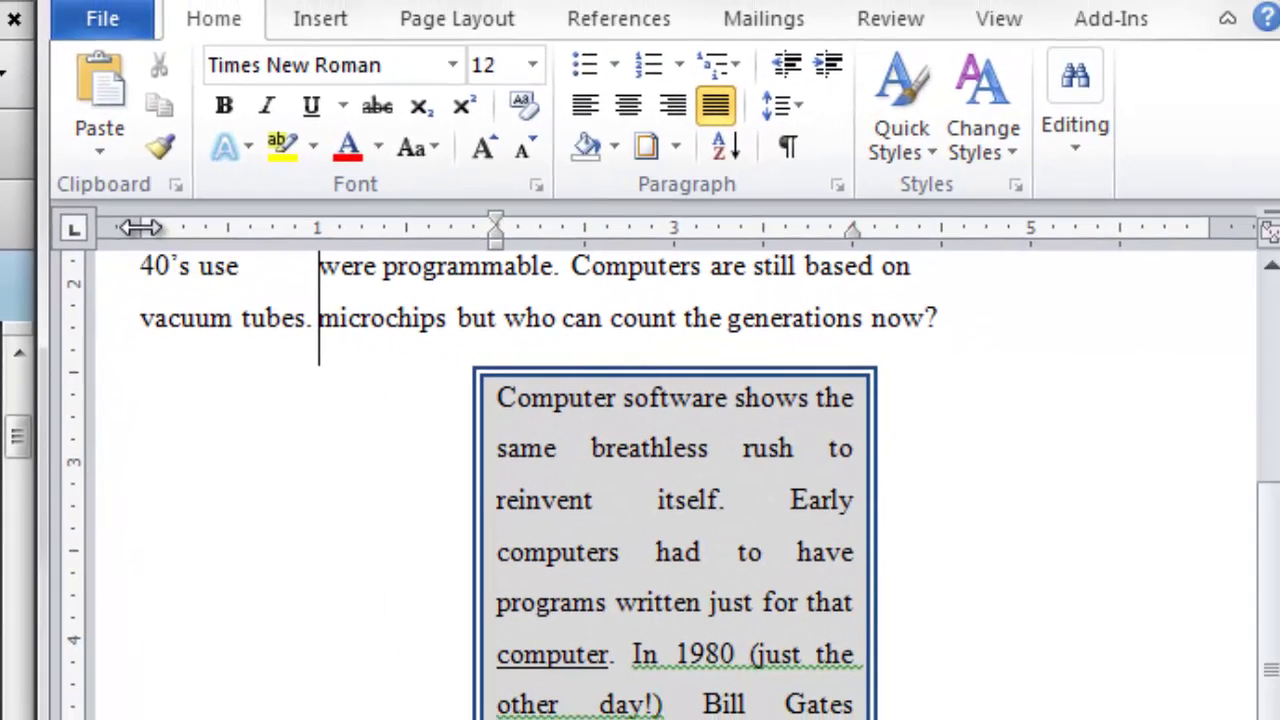
pyautogui.moveTo(138, 228); pyautogui.dragTo(140, 228)
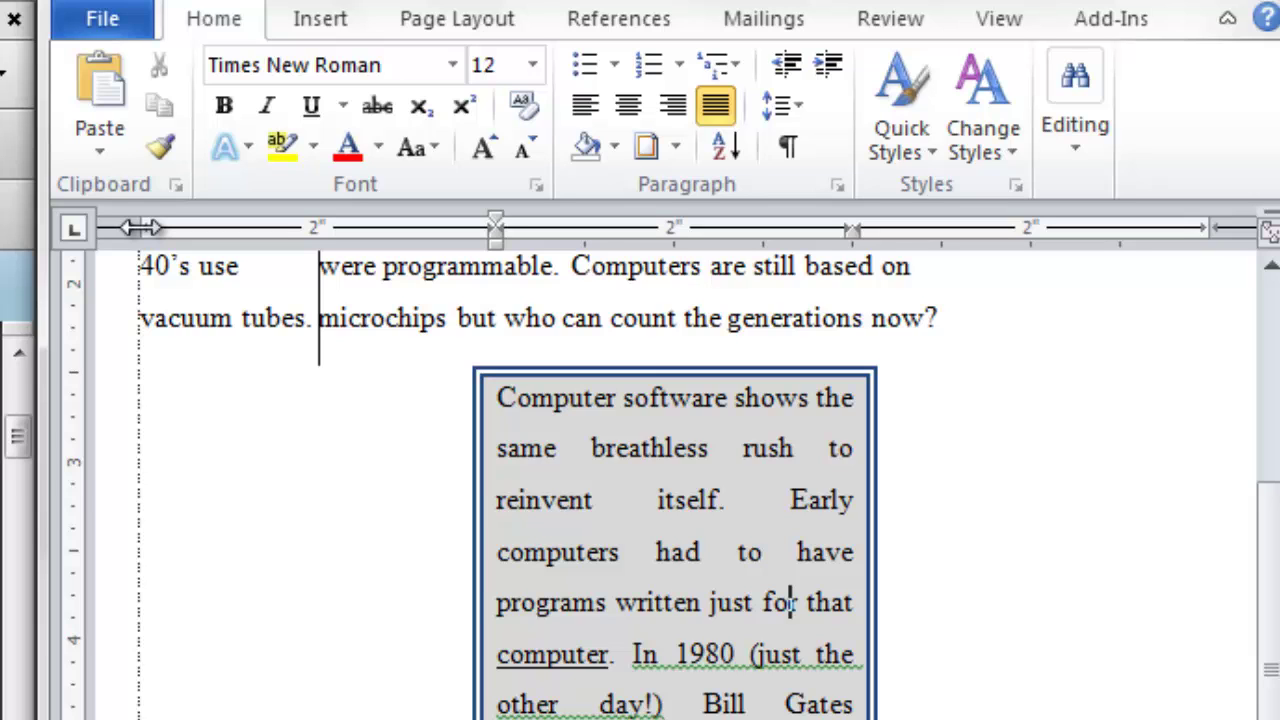
pyautogui.moveTo(138, 228); pyautogui.dragTo(140, 228)
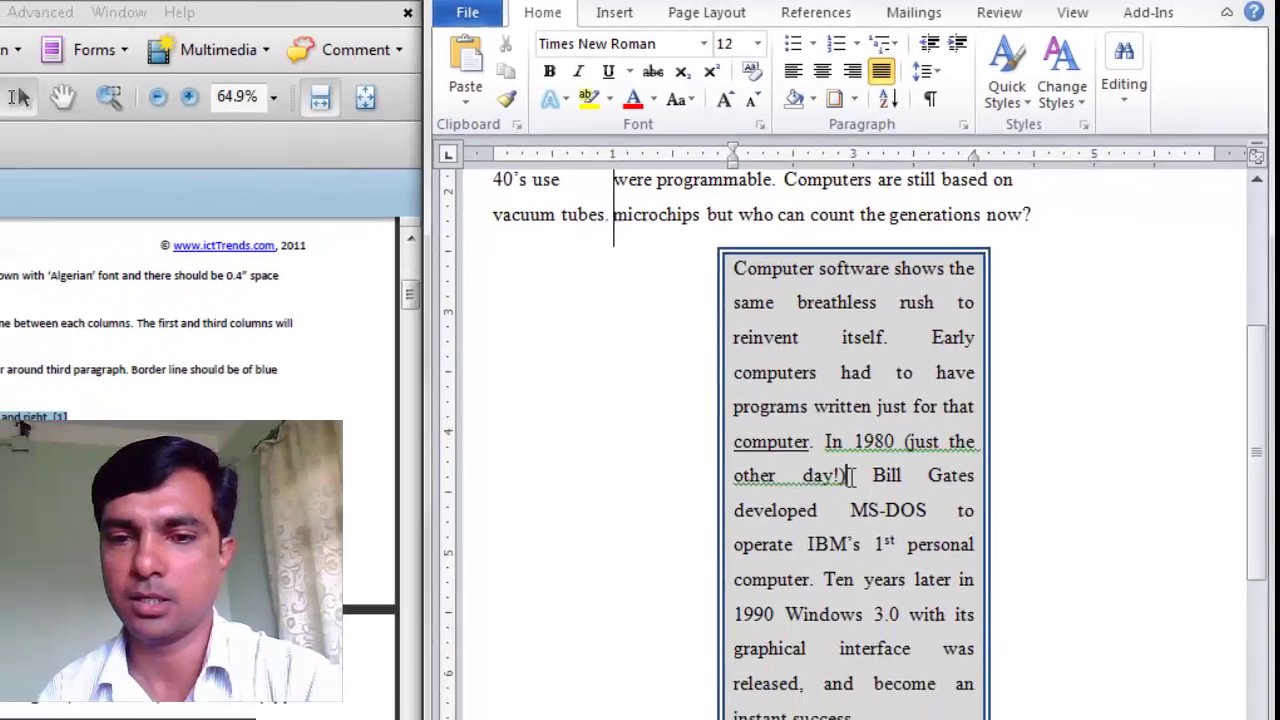
# - Highlight task 6, the header and footnote instruction, in the PDF question paper
pyautogui.scroll(-4, 752, 603)
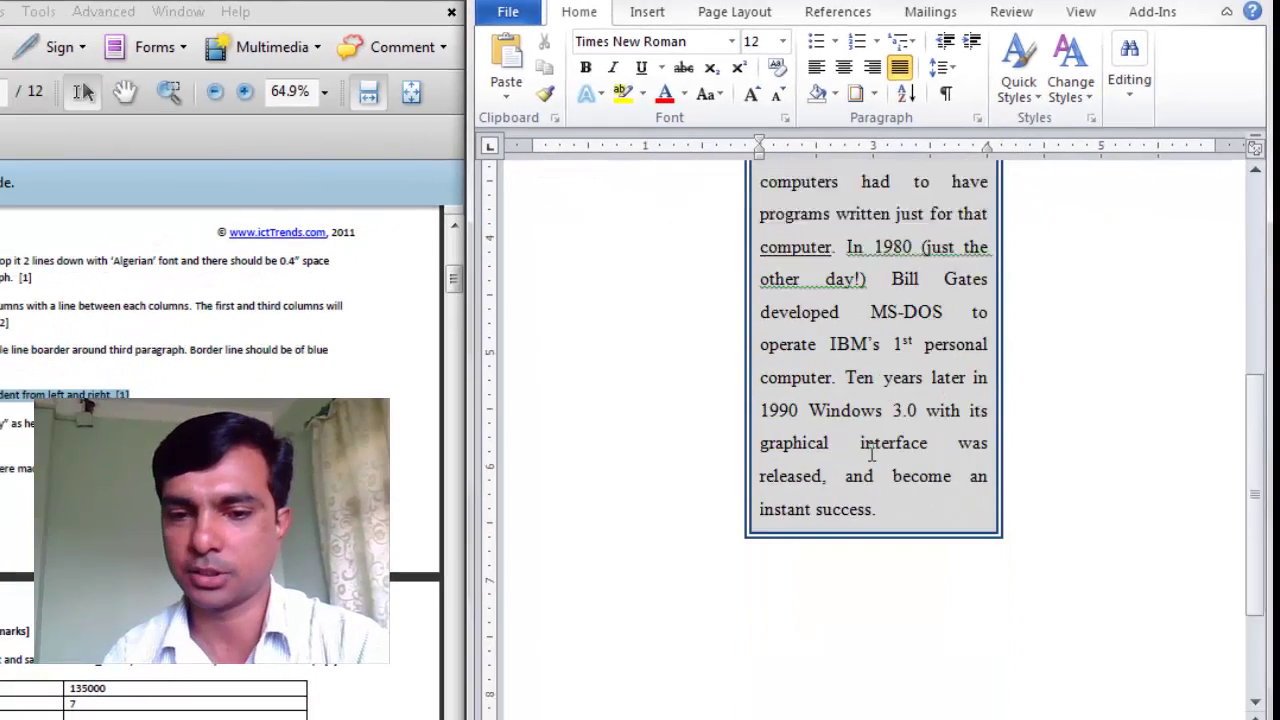
pyautogui.scroll(2, 752, 603)
pyautogui.scroll(5, 872, 453)
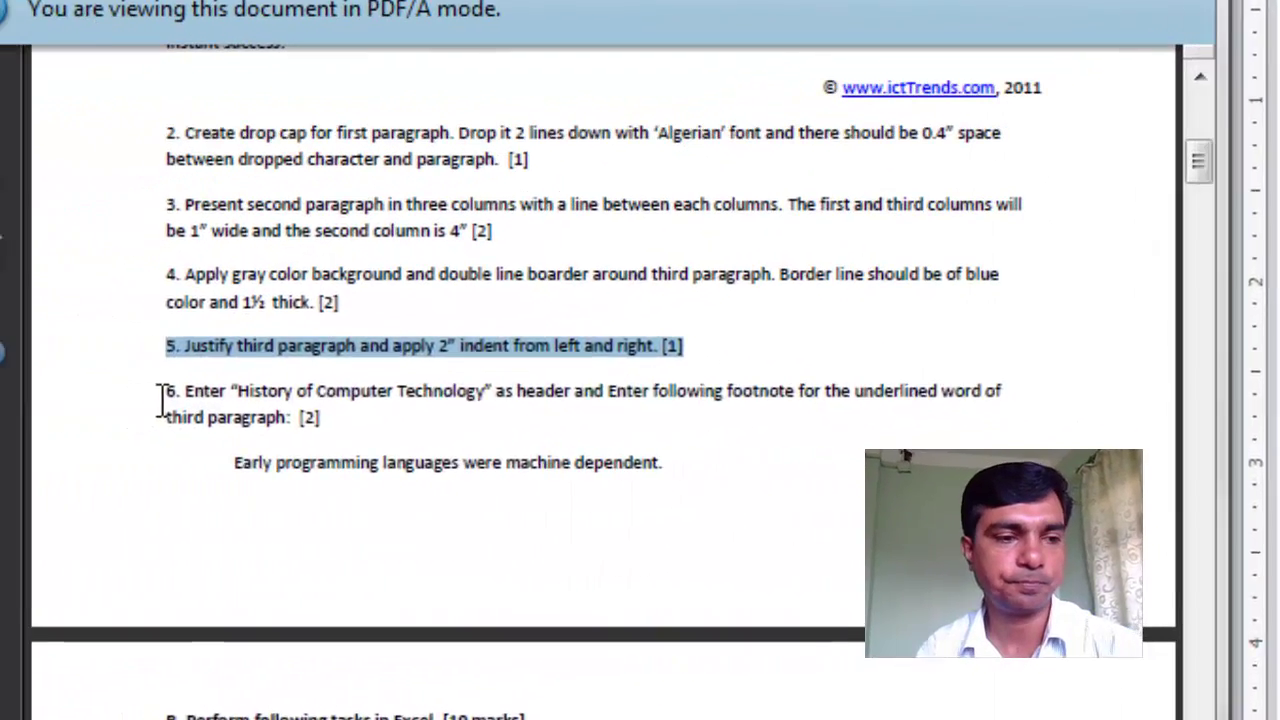
pyautogui.moveTo(160, 400); pyautogui.dragTo(346, 425)
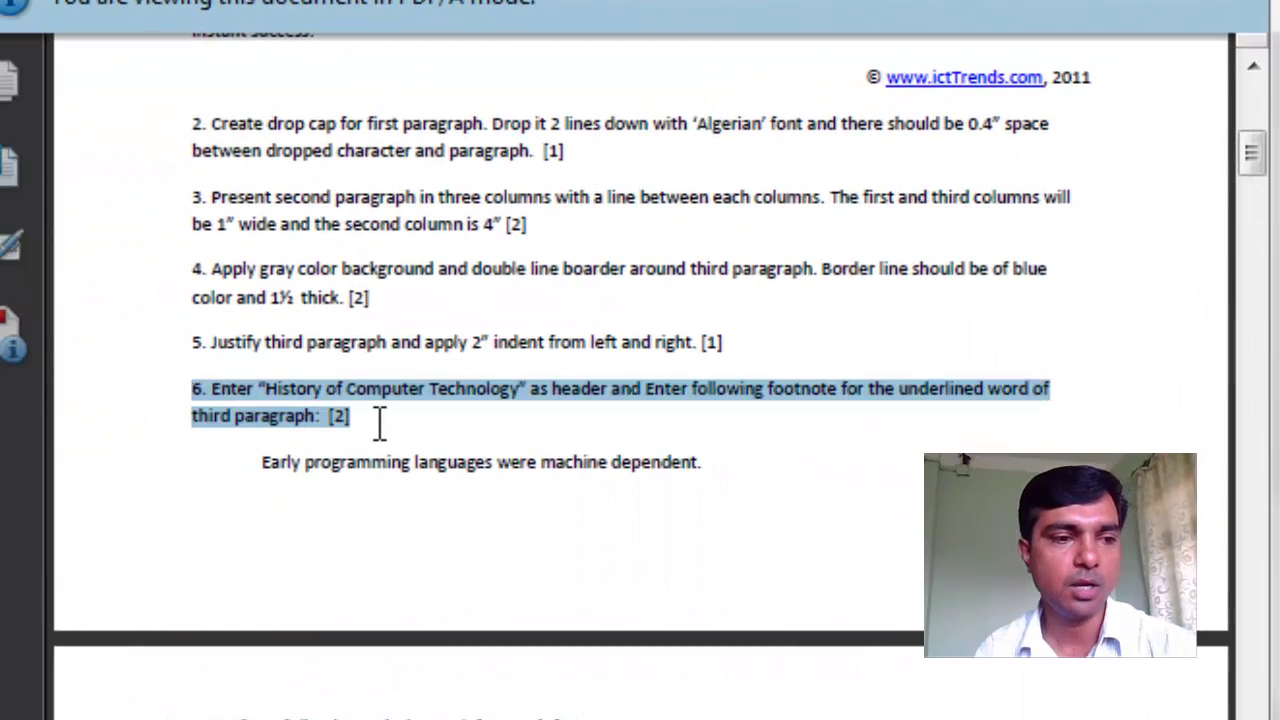
pyautogui.scroll(-2, 476, 432)
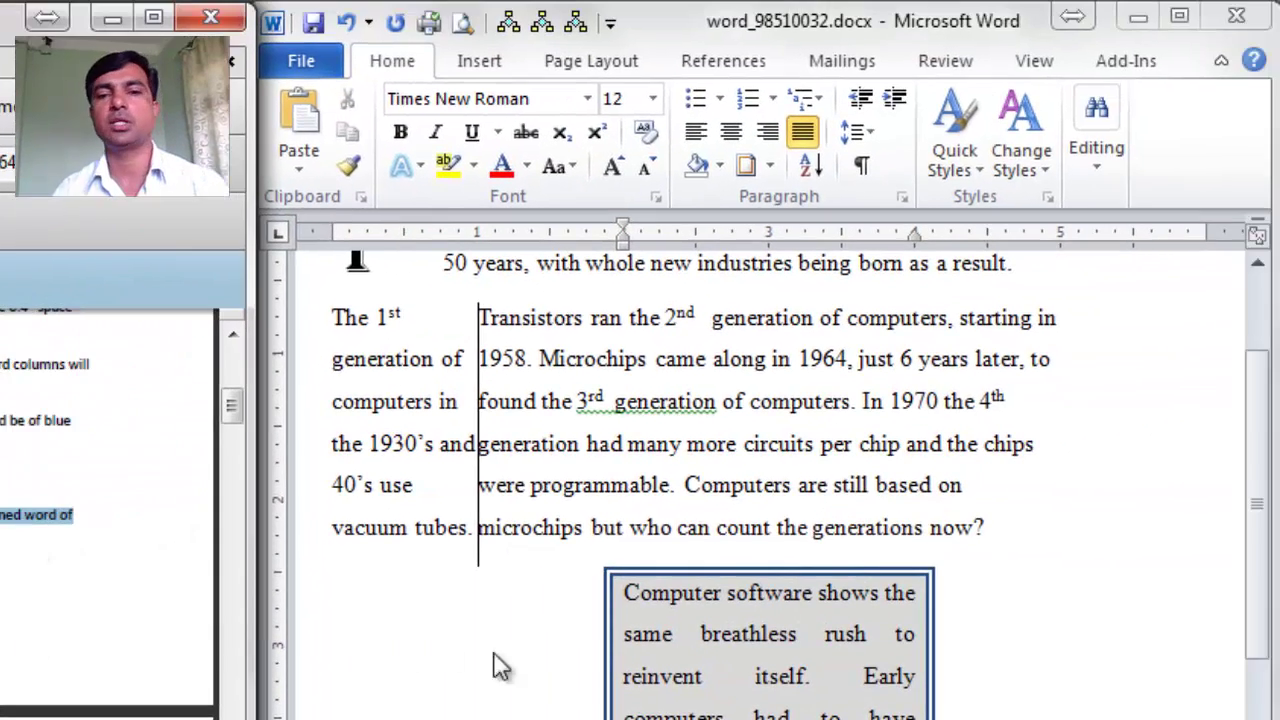
# - Bring Word to the front and show the built-in Header gallery on the Insert tab
pyautogui.click(715, 639)
pyautogui.scroll(3, 715, 639)
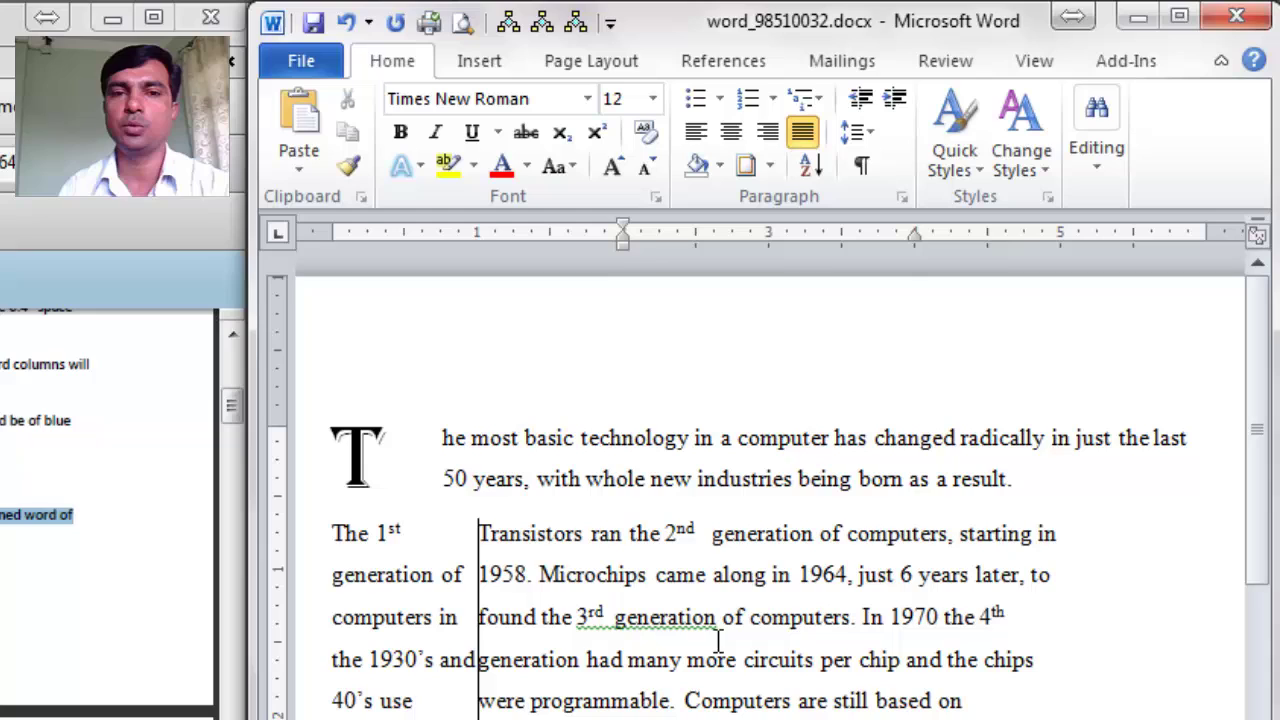
pyautogui.click(479, 62)
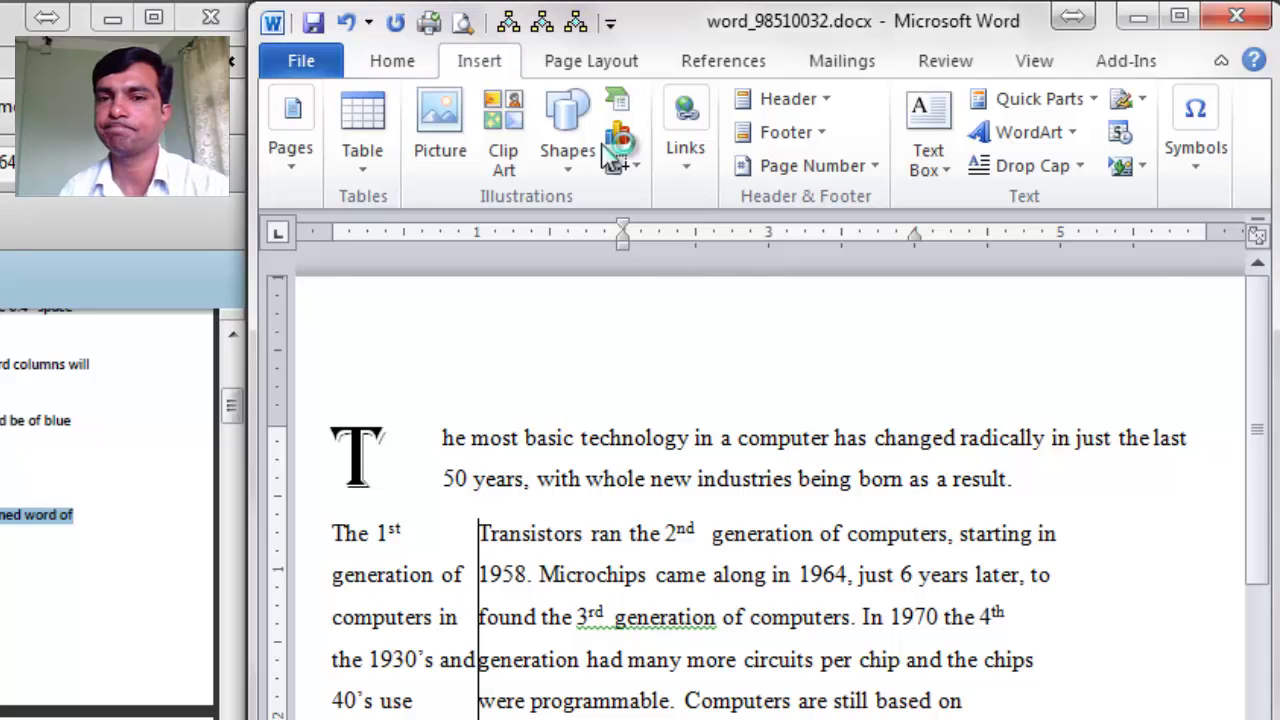
pyautogui.click(823, 99)
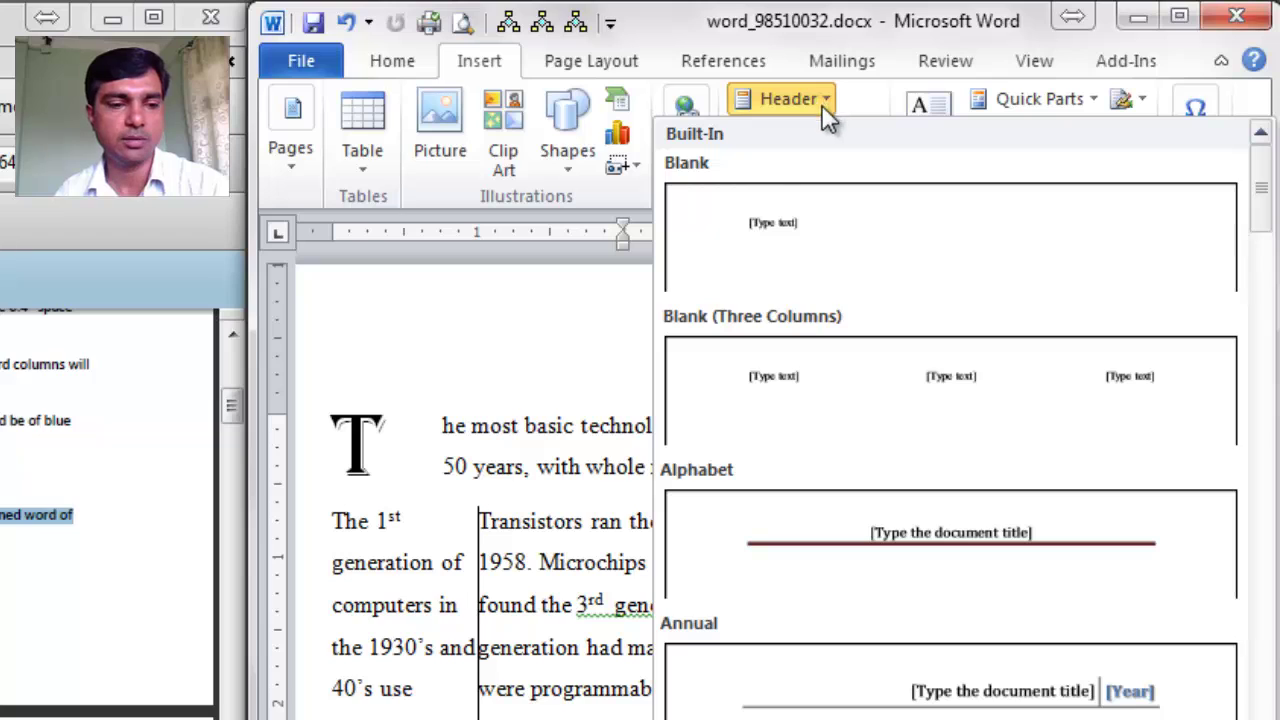
# - Insert a Blank (Three Columns) header and delete its left placeholder
pyautogui.click(945, 400)
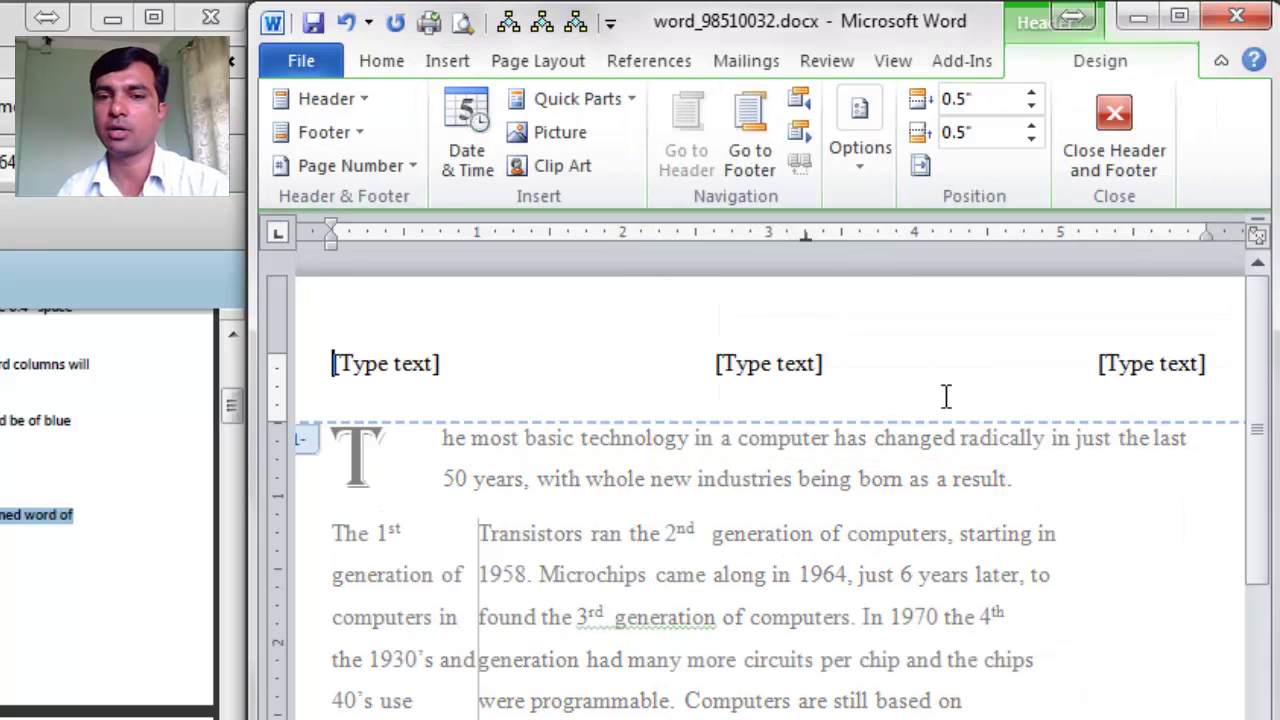
pyautogui.click(520, 363)
pyautogui.press('Delete')
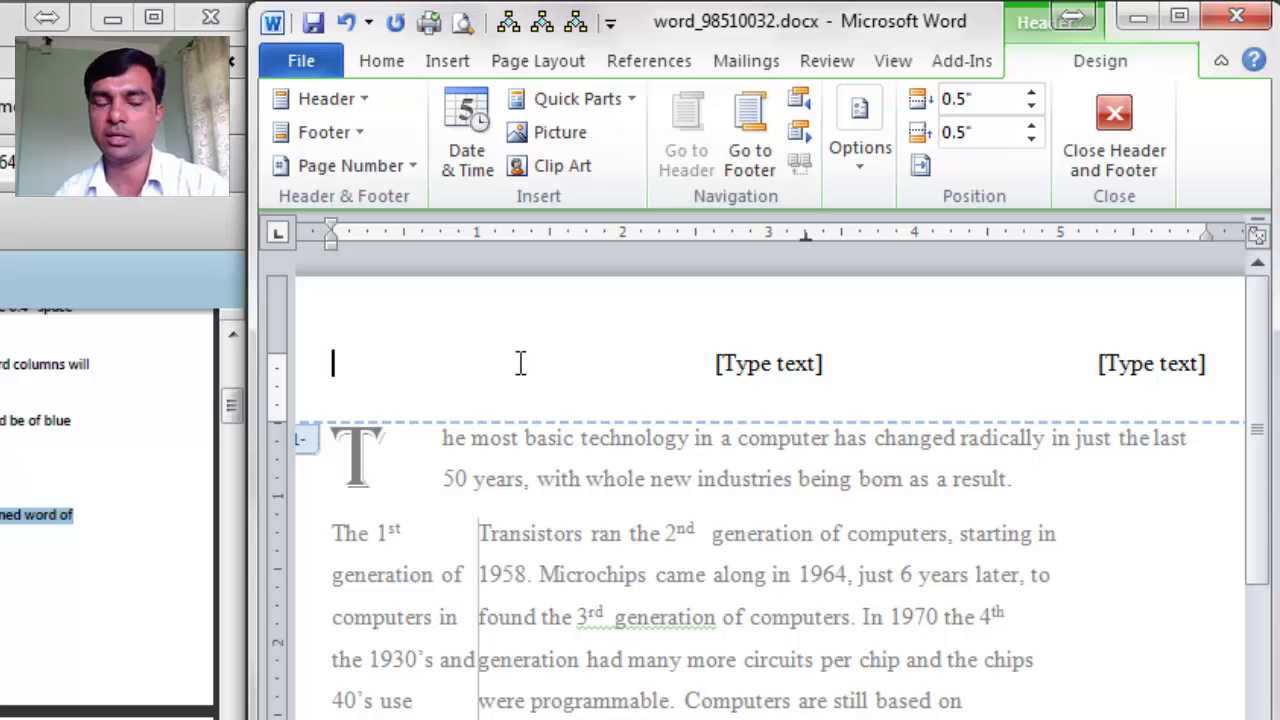
pyautogui.press('Return')
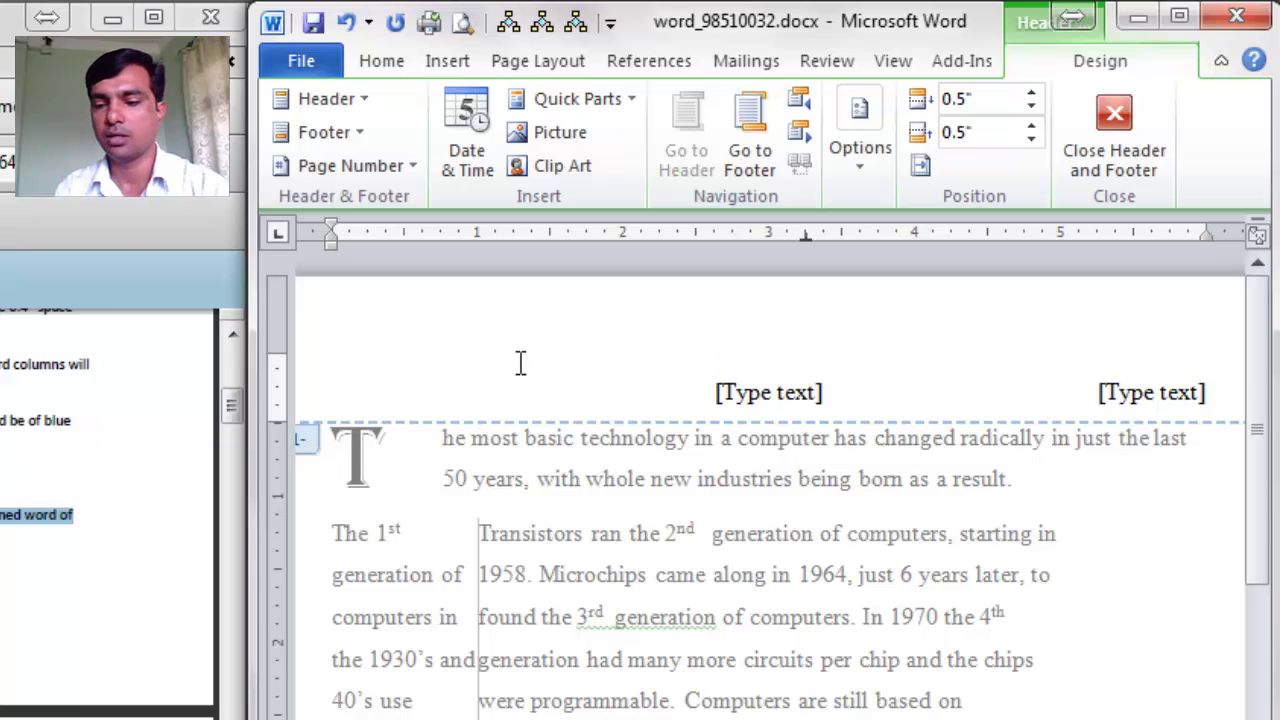
pyautogui.hotkey('shift', 'Up')
pyautogui.press('Delete')
# - Clear the remaining header placeholders and type 'History of Computer Technology' in the centre
pyautogui.press('Right')
pyautogui.press('Delete')
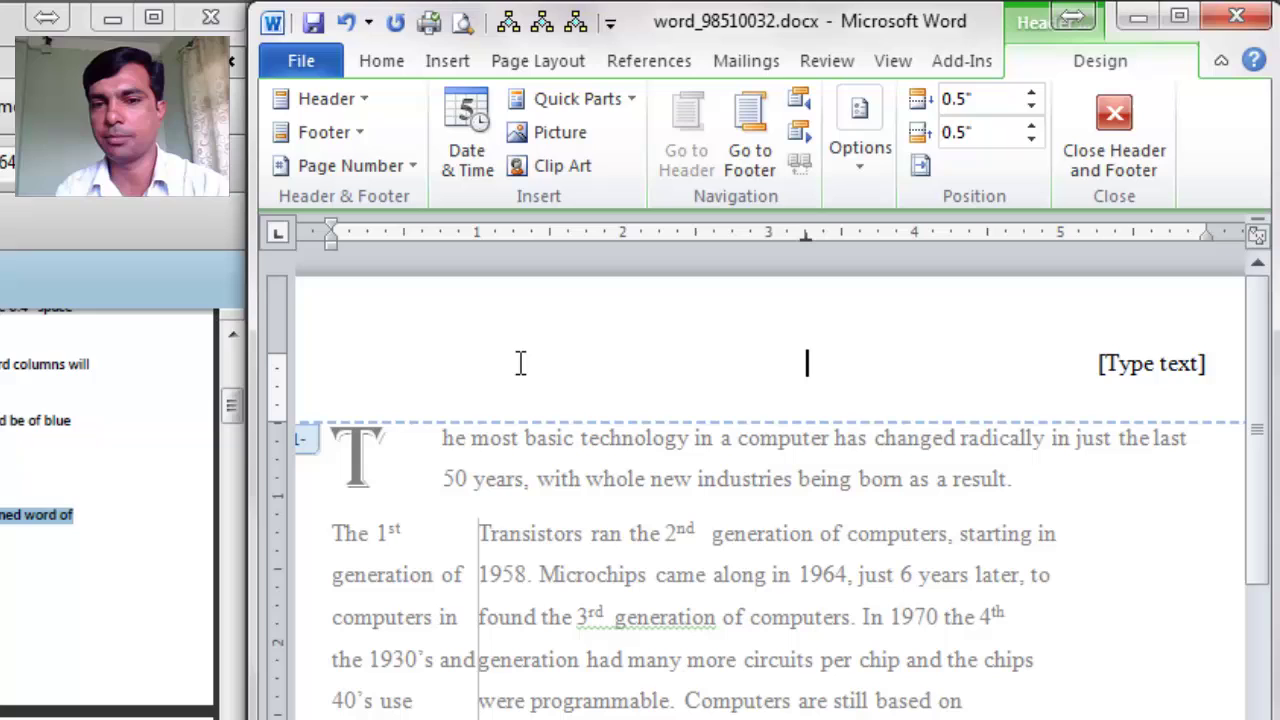
pyautogui.hotkey('shift', 'Right')
pyautogui.press('Delete')
pyautogui.press('Right')
pyautogui.press('Delete')
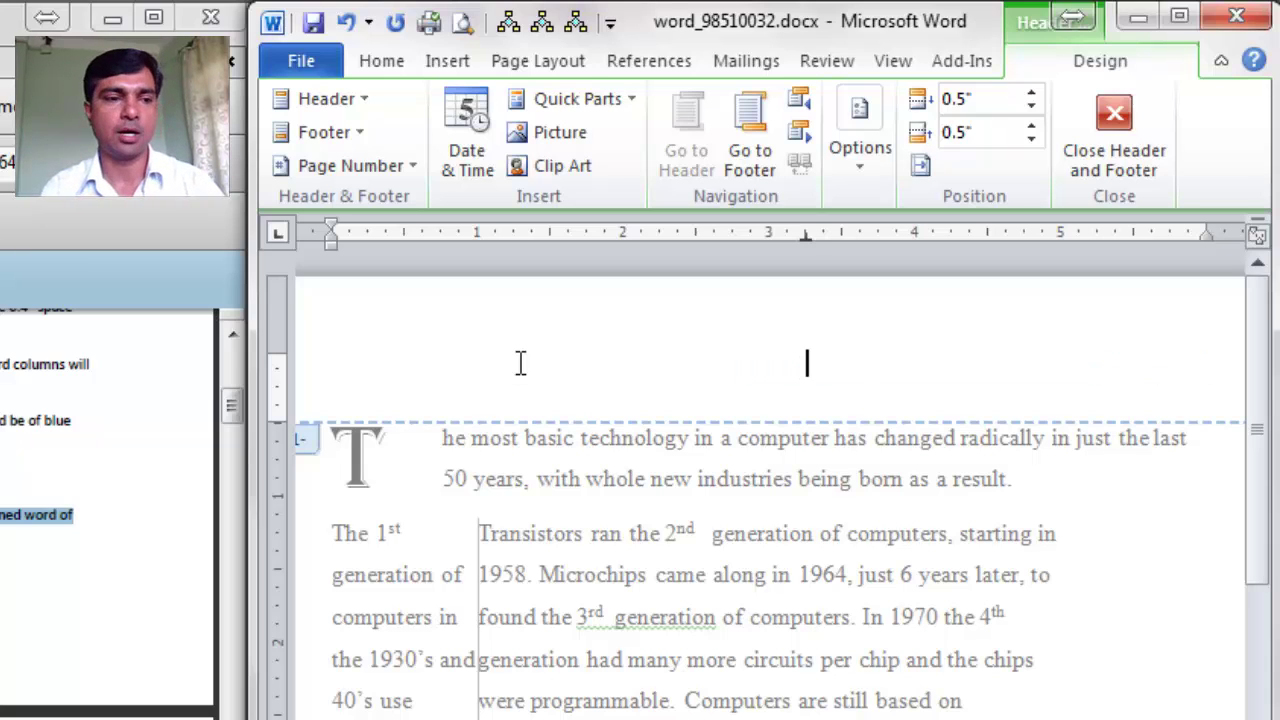
pyautogui.write('Hist')
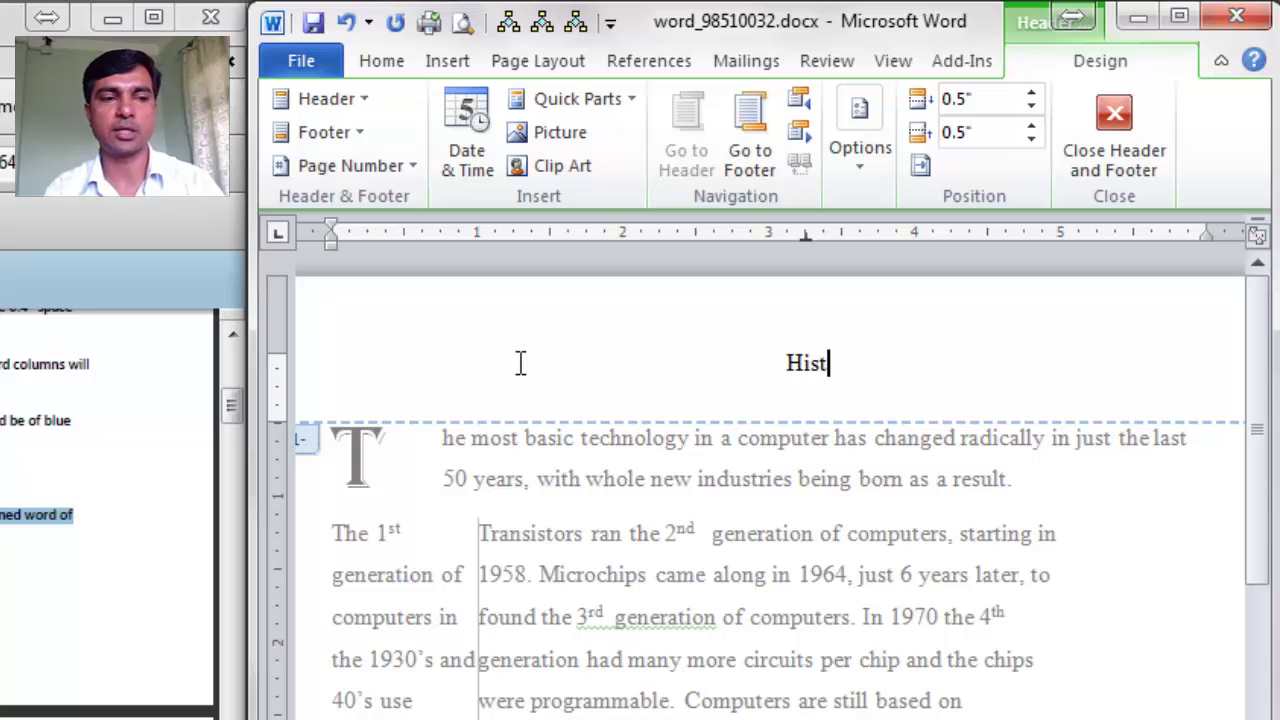
pyautogui.write('ory of Com')
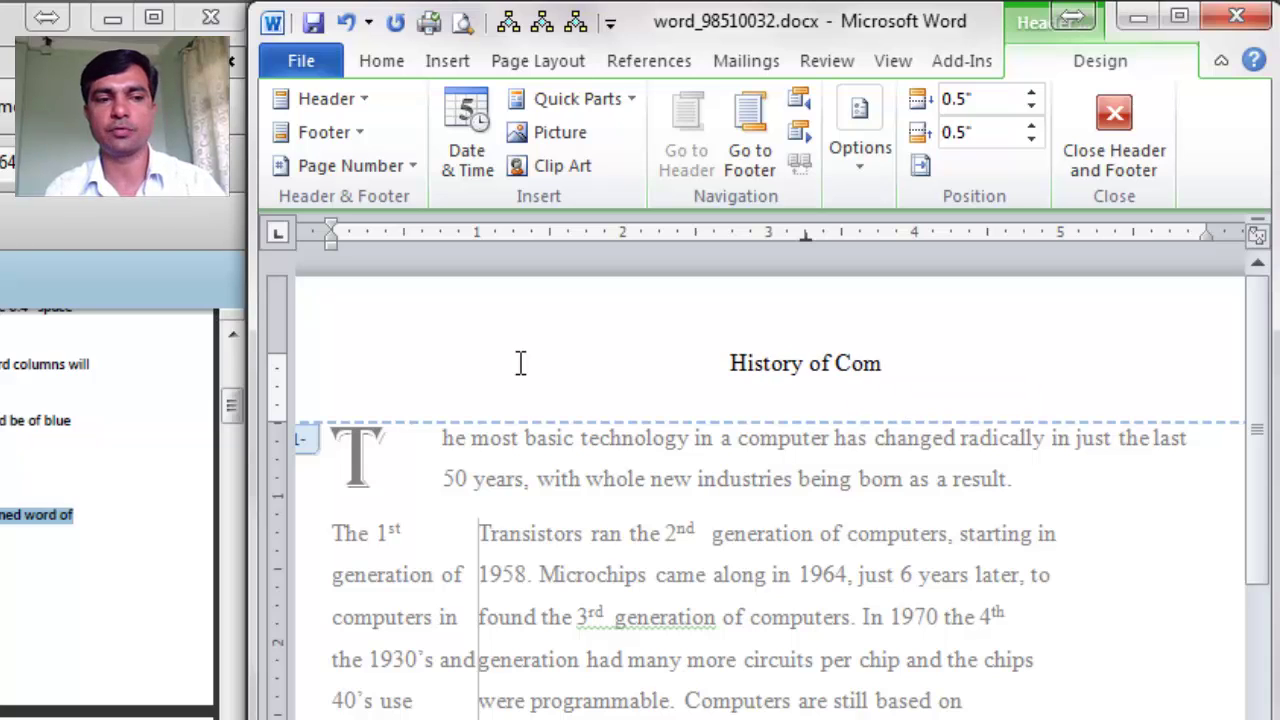
pyautogui.write('puter Technology')
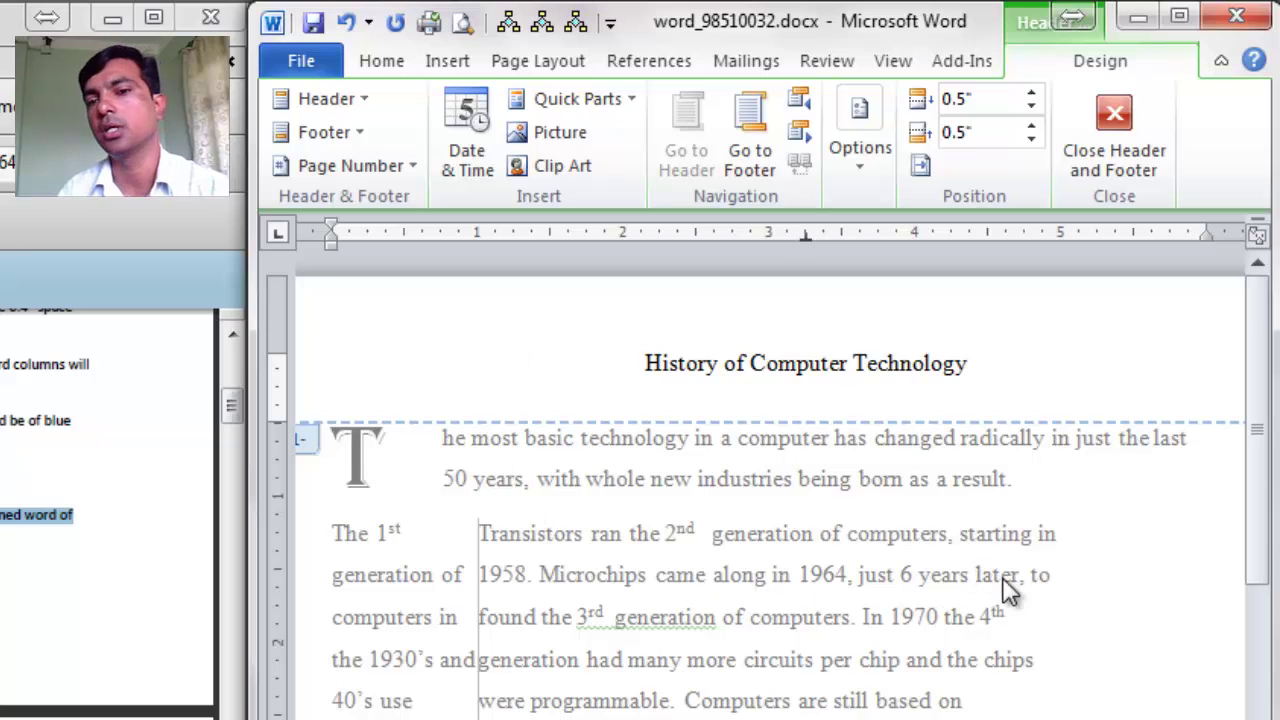
# - Close header editing and place the insertion point right after 'computer' in the bordered paragraph
pyautogui.click(1112, 126)
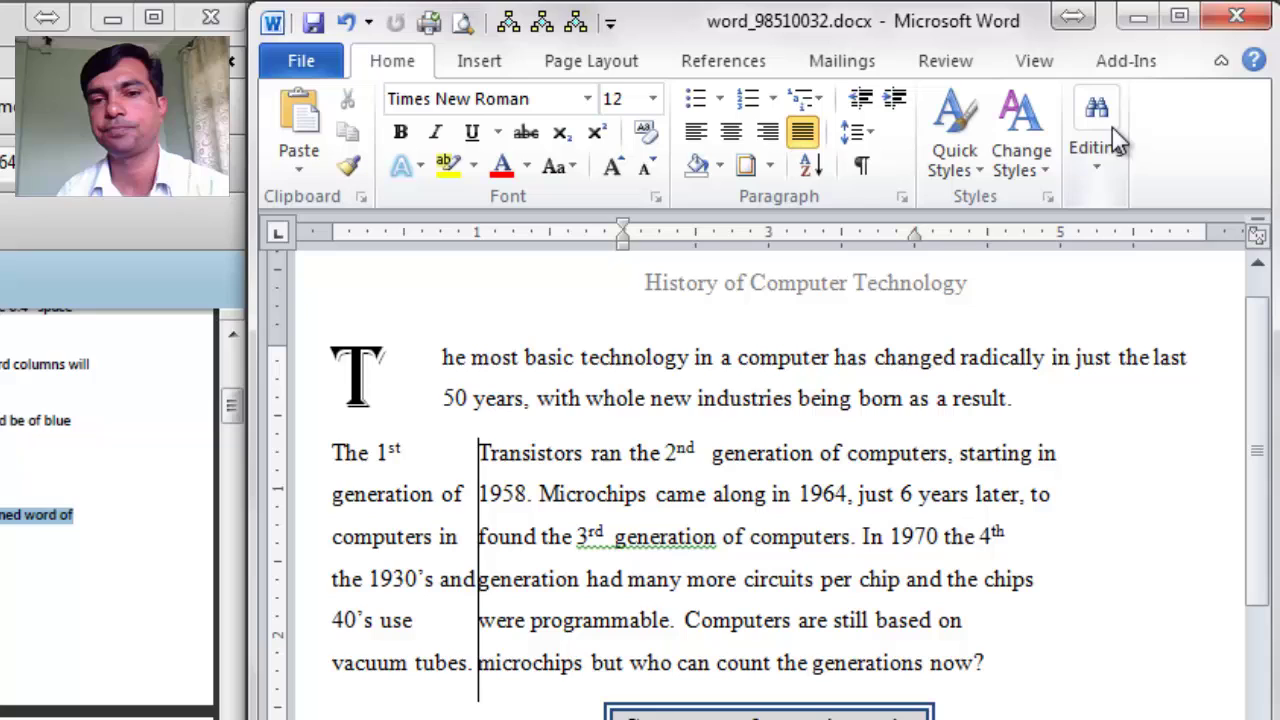
pyautogui.scroll(1, 840, 450)
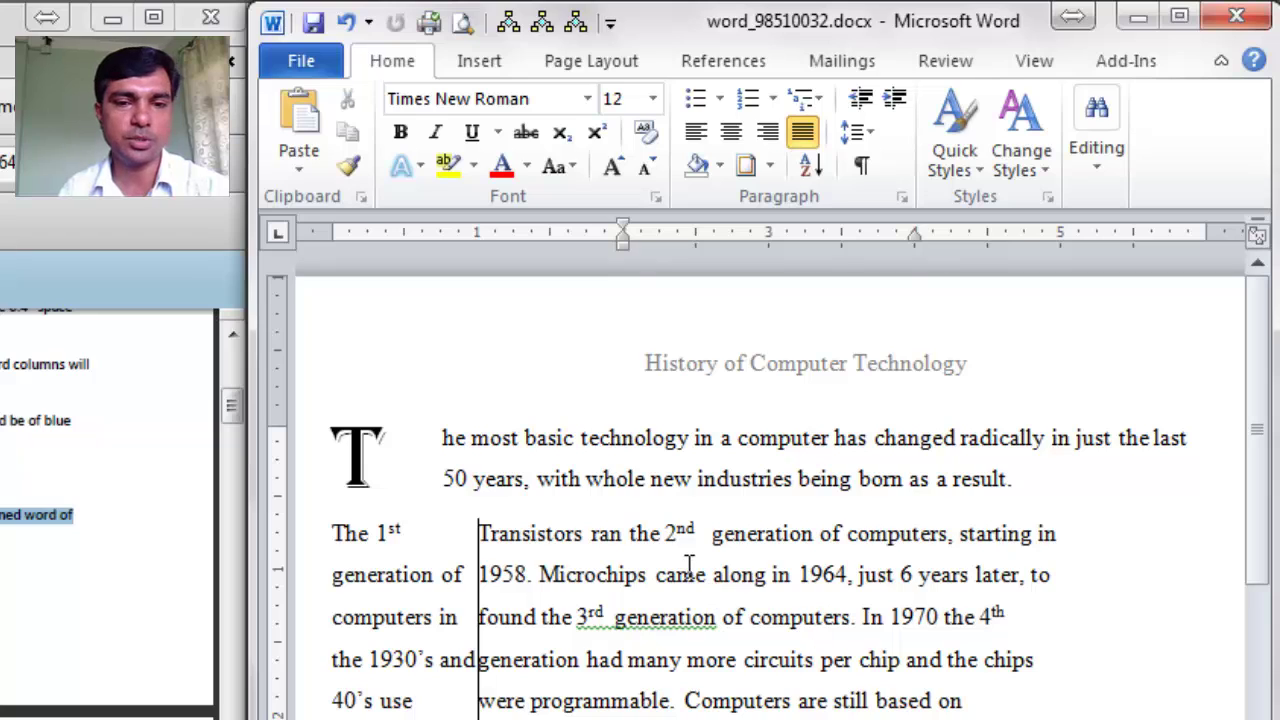
pyautogui.click(732, 590)
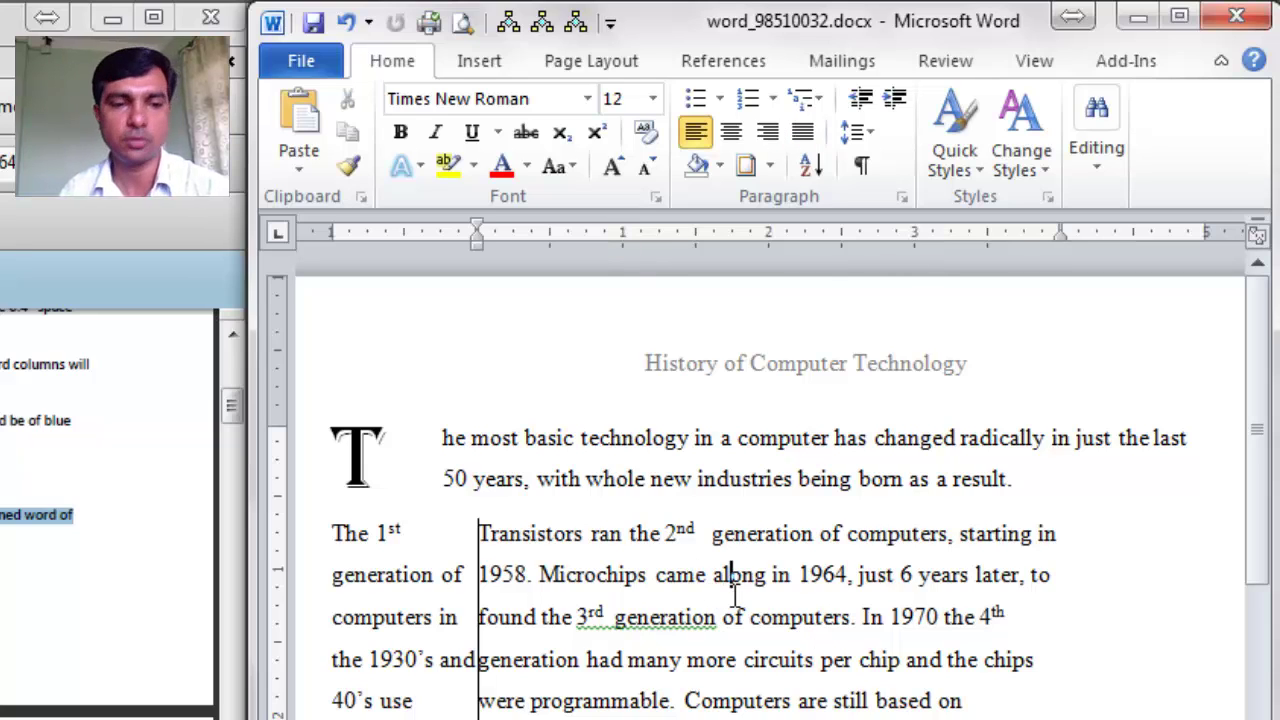
pyautogui.scroll(-1, 735, 596)
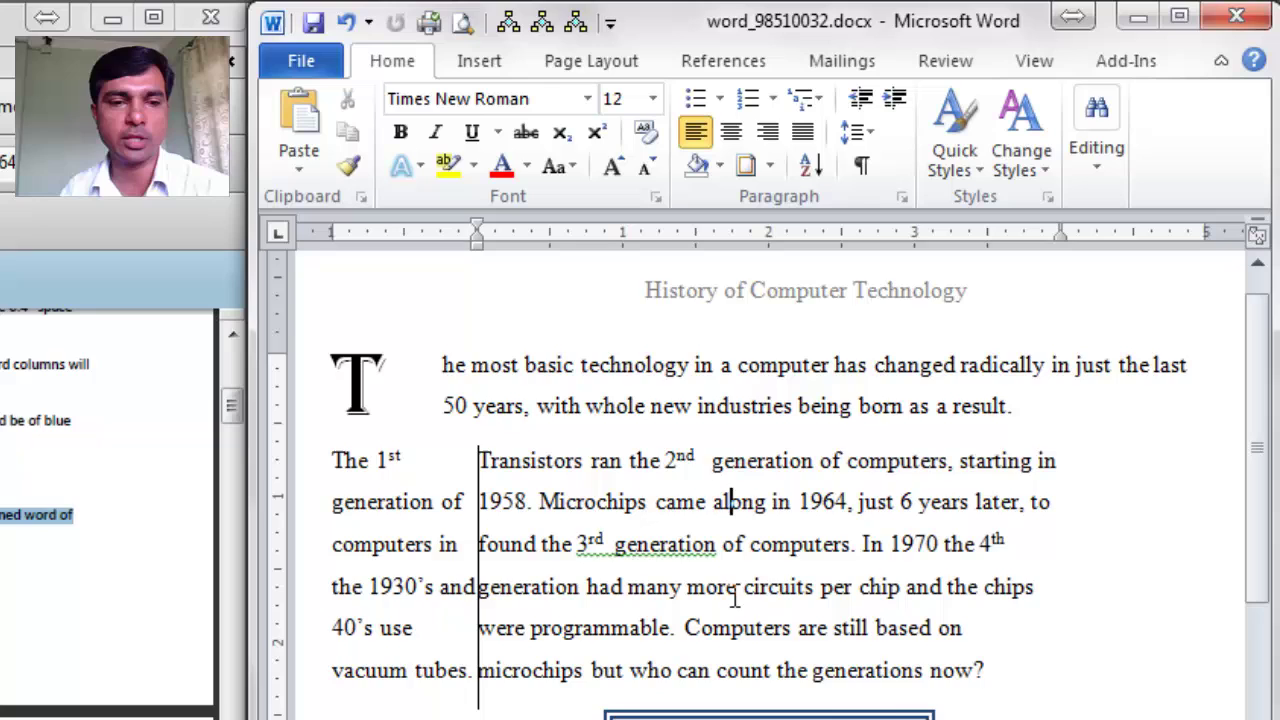
pyautogui.scroll(-5, 735, 596)
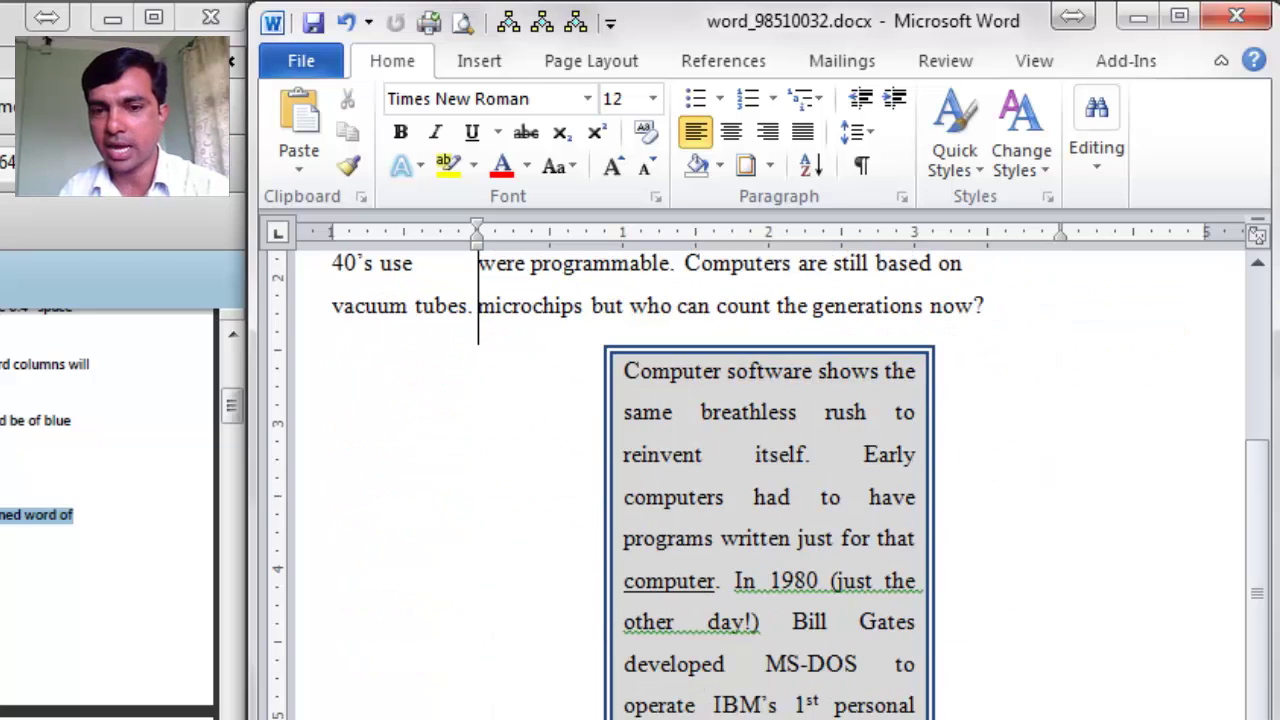
pyautogui.click(719, 580)
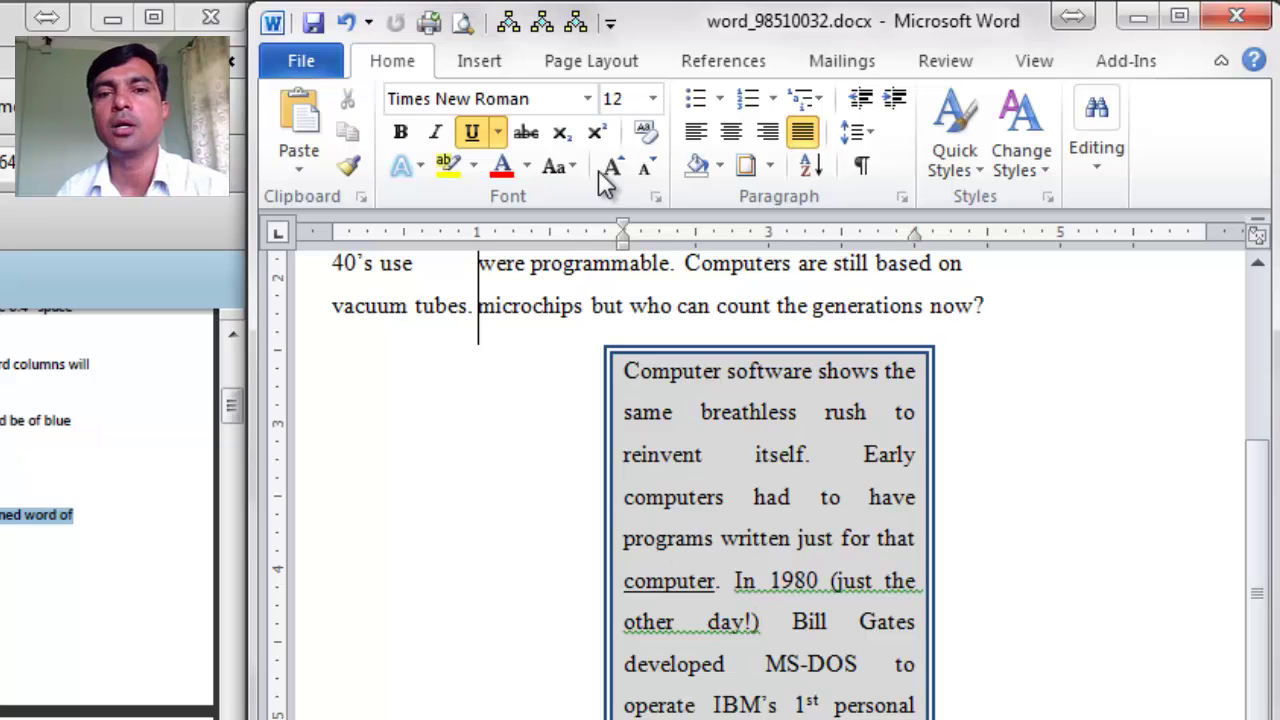
pyautogui.click(485, 60)
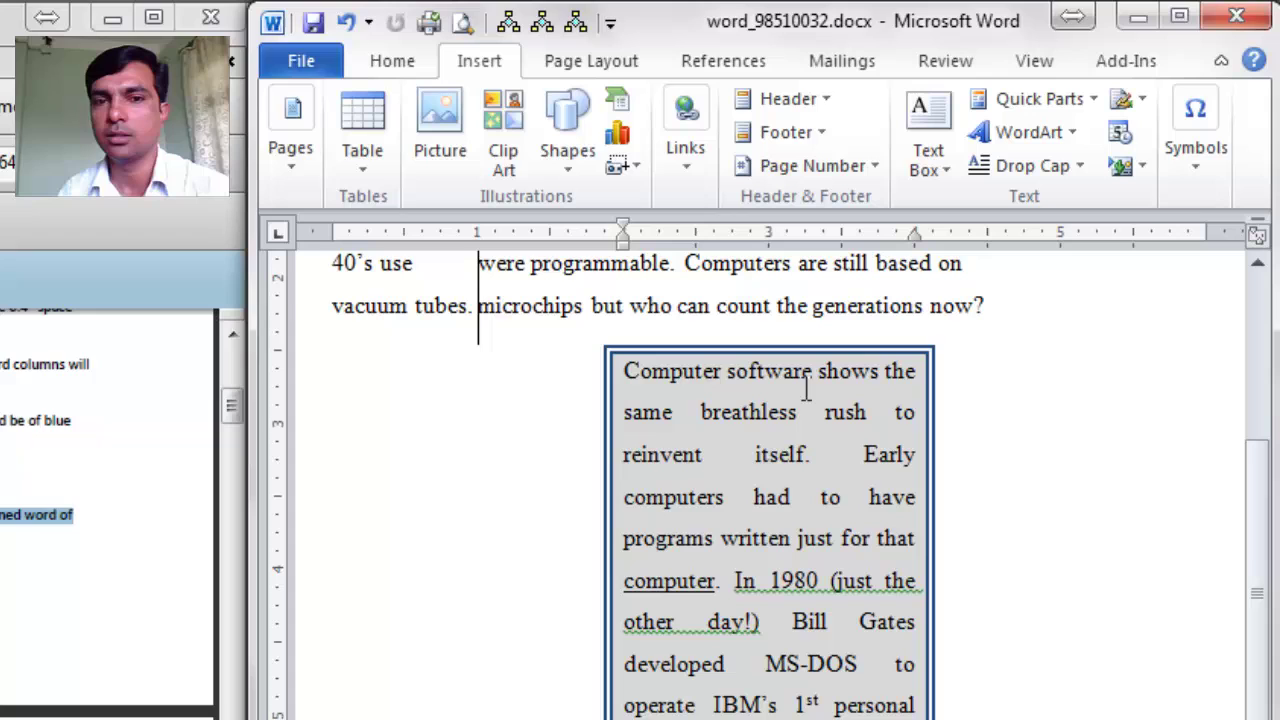
pyautogui.scroll(1, 806, 388)
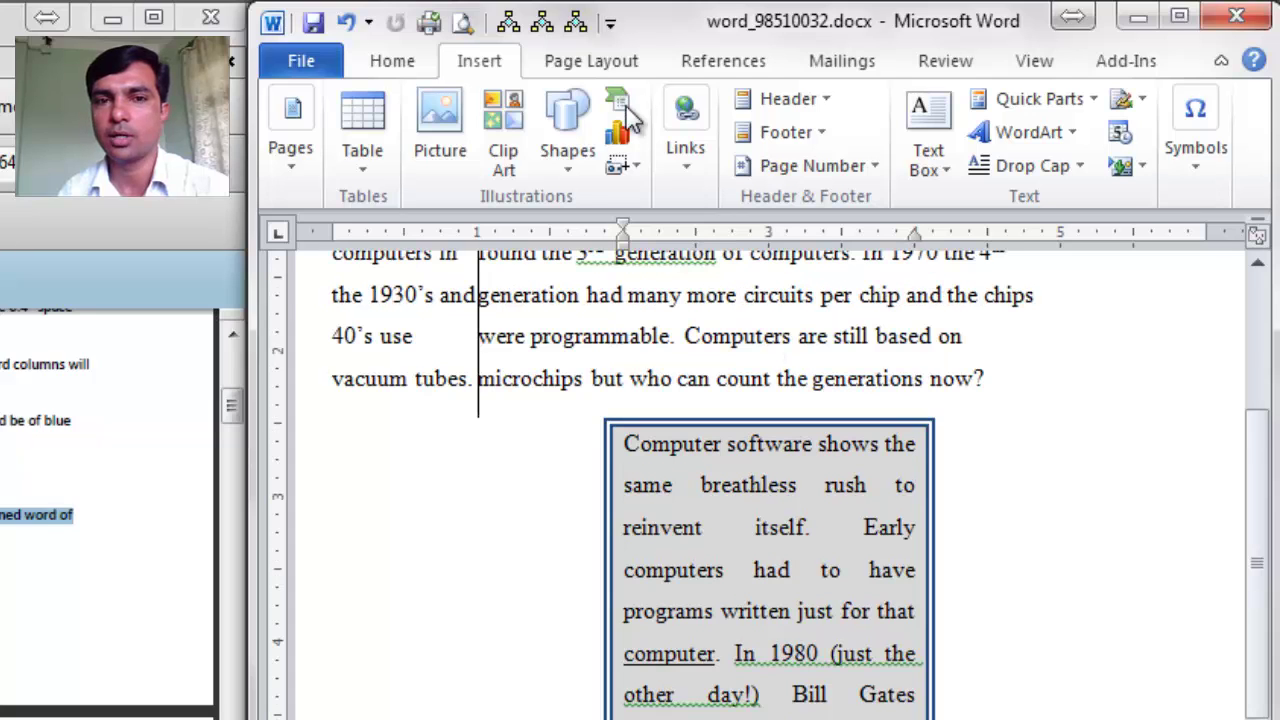
# - Insert a footnote after 'computer' reading 'Early programming languages were machine dependent.'
pyautogui.click(729, 62)
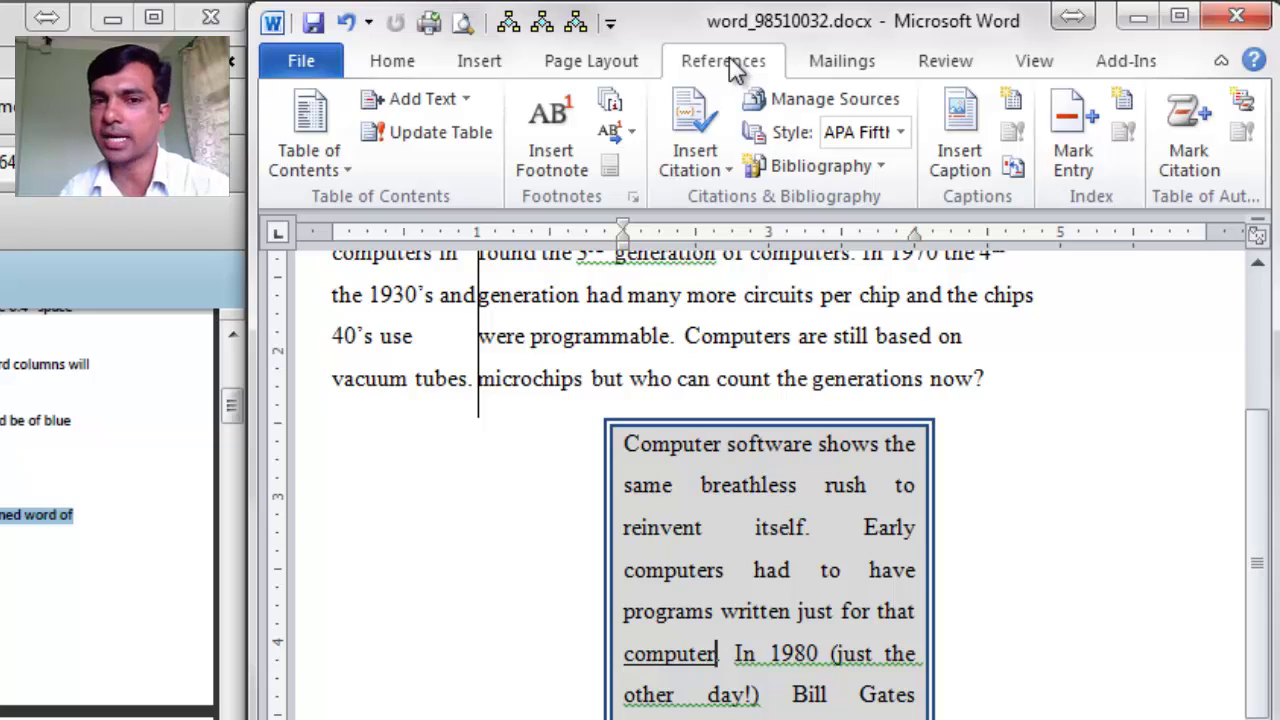
pyautogui.click(553, 153)
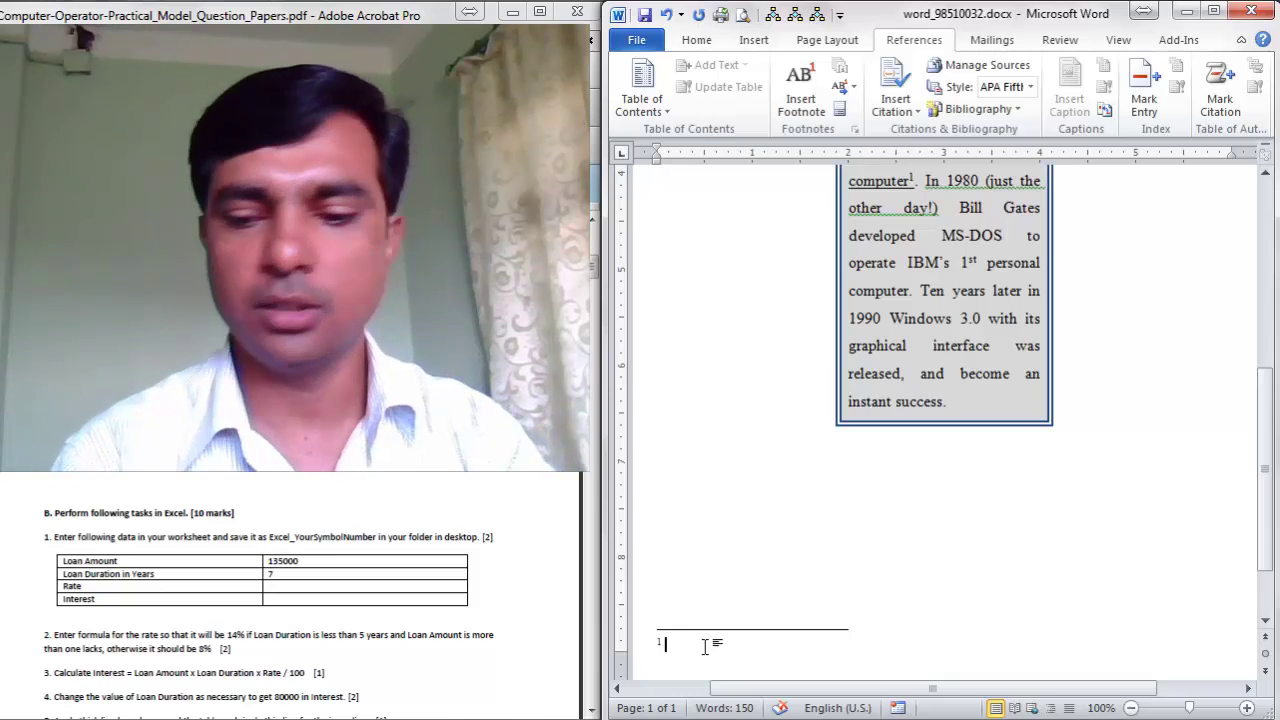
pyautogui.write('Ear')
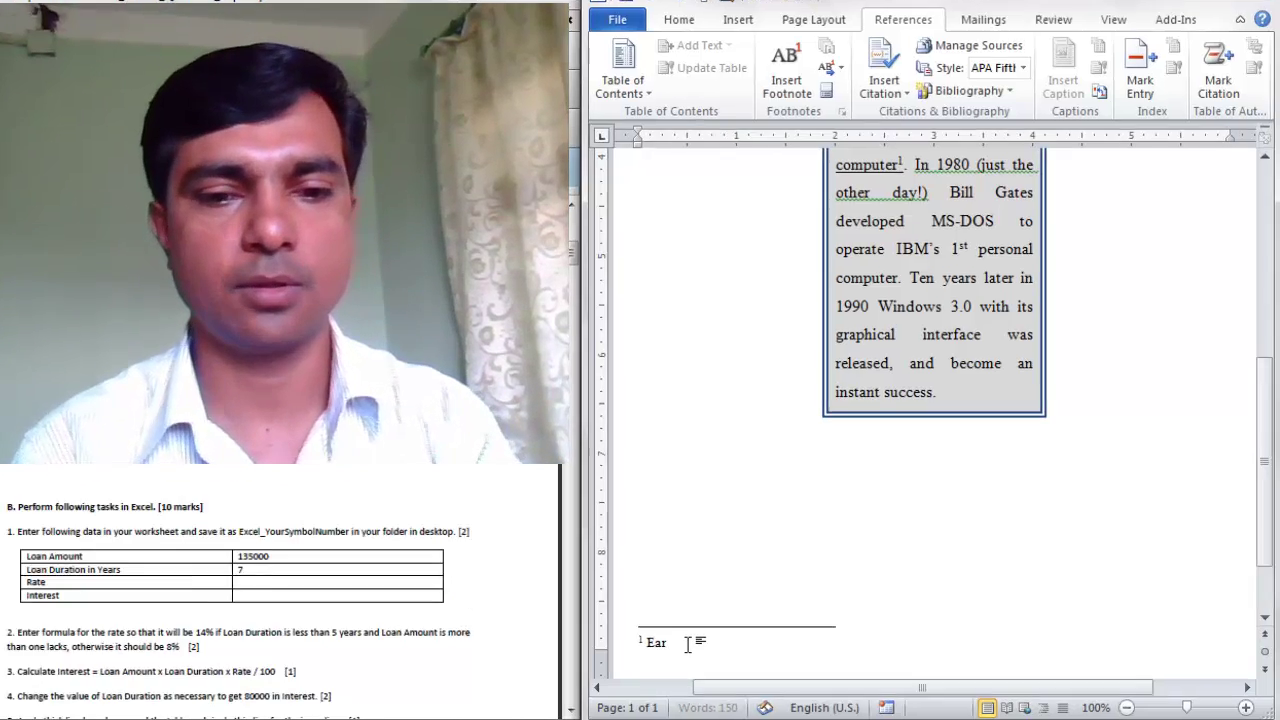
pyautogui.write('ly progra')
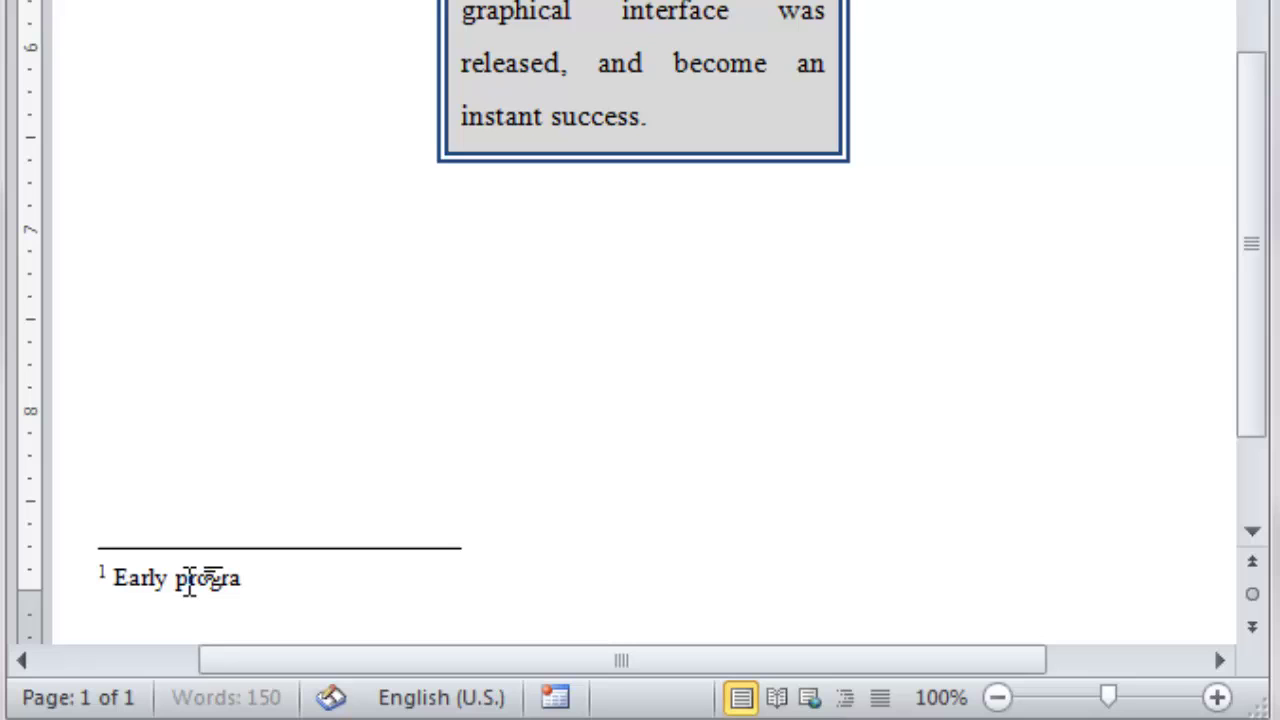
pyautogui.write('mming lang')
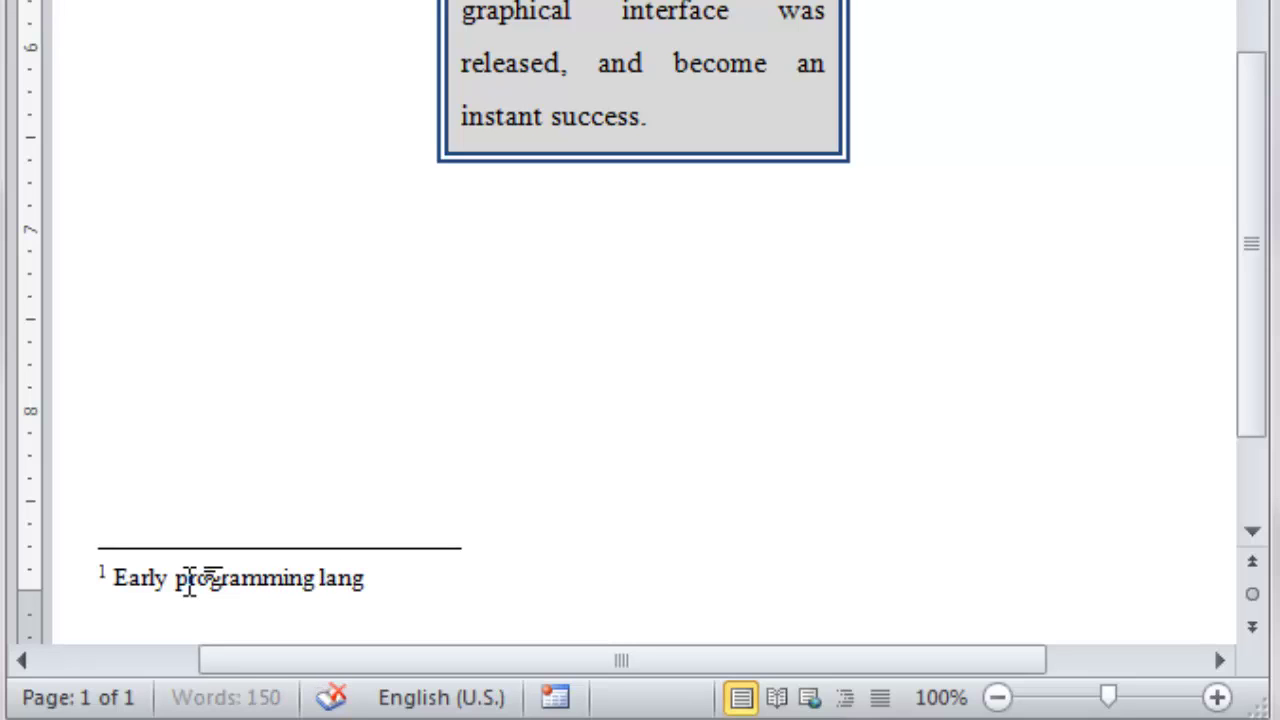
pyautogui.write('uages were ma')
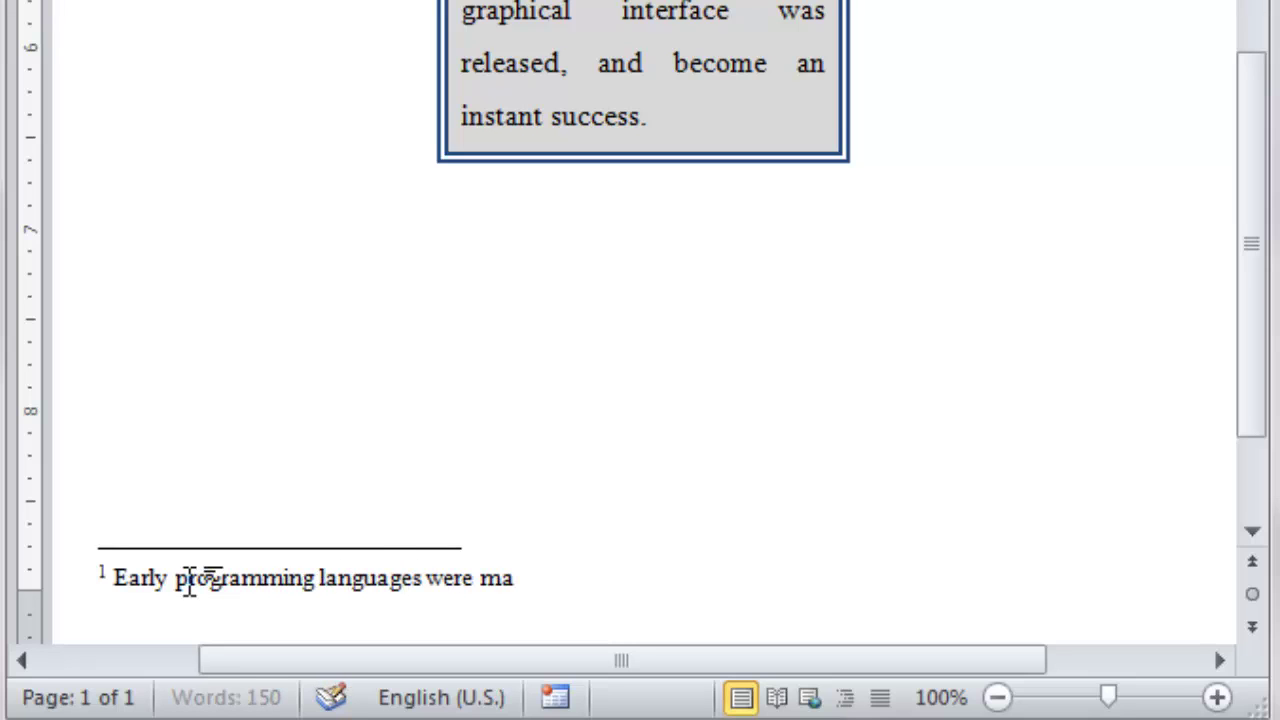
pyautogui.write('chine depende')
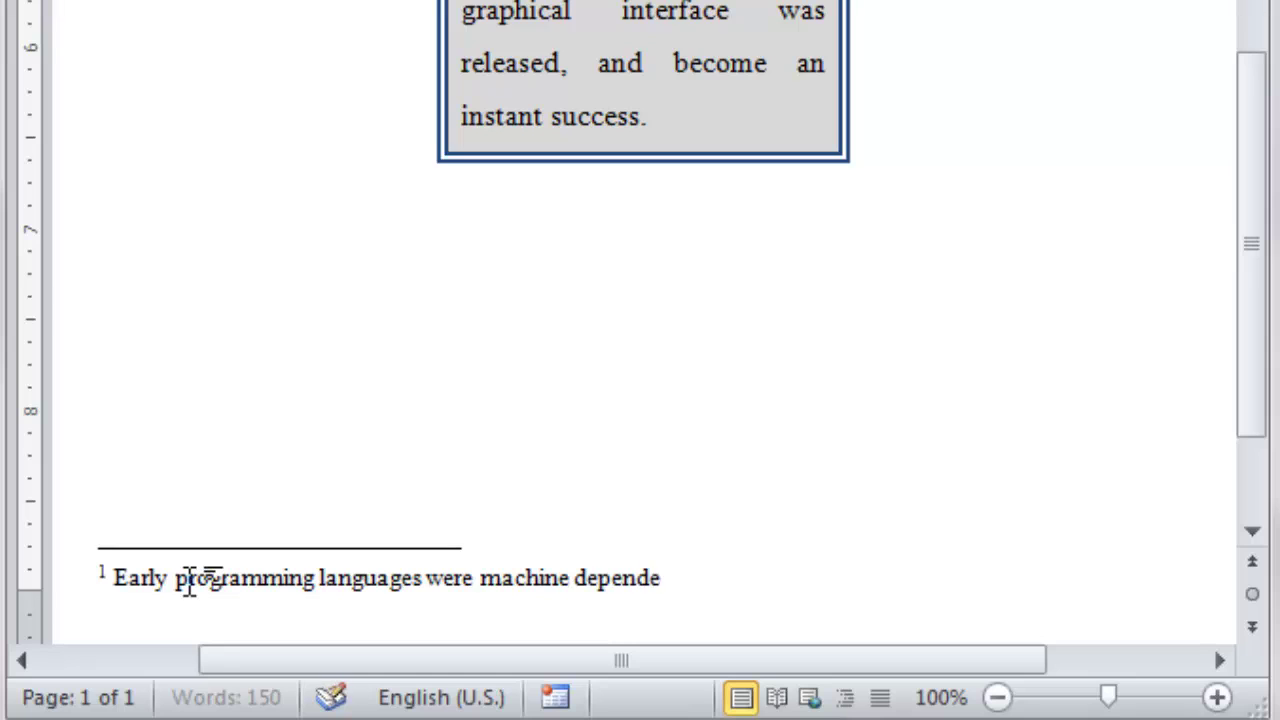
pyautogui.write('nt.')
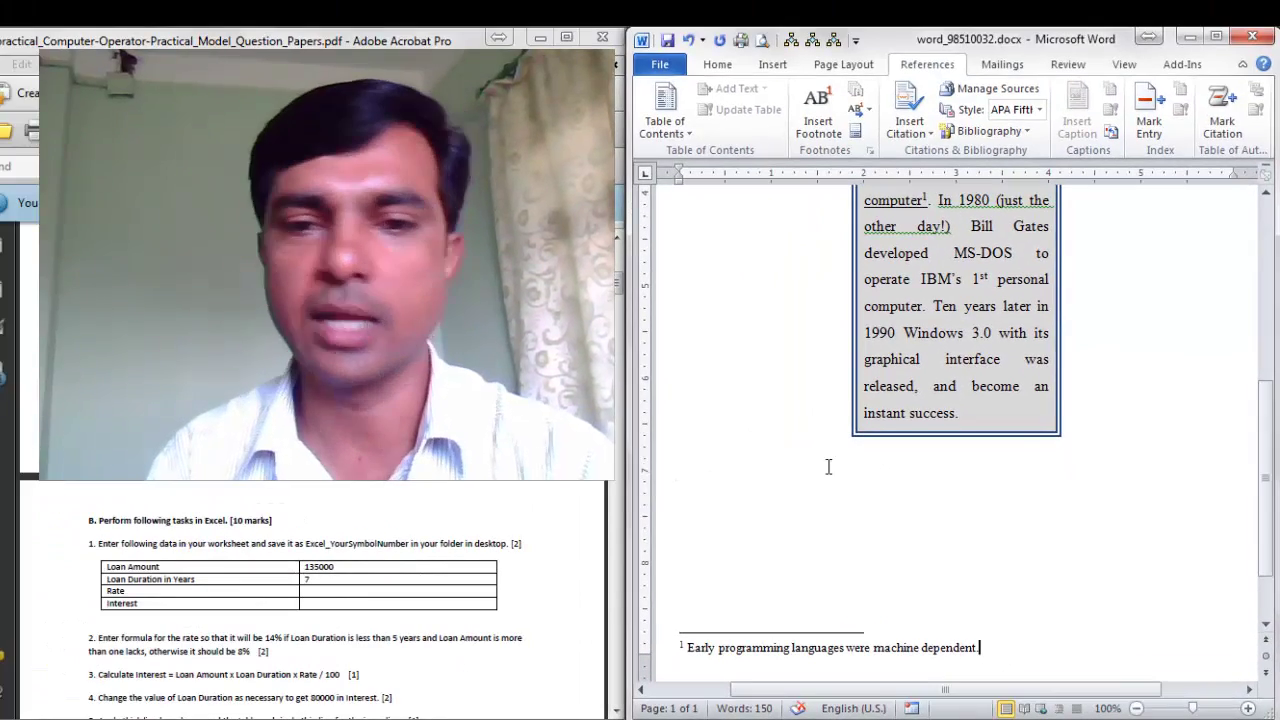
pyautogui.scroll(5, 1017, 553)
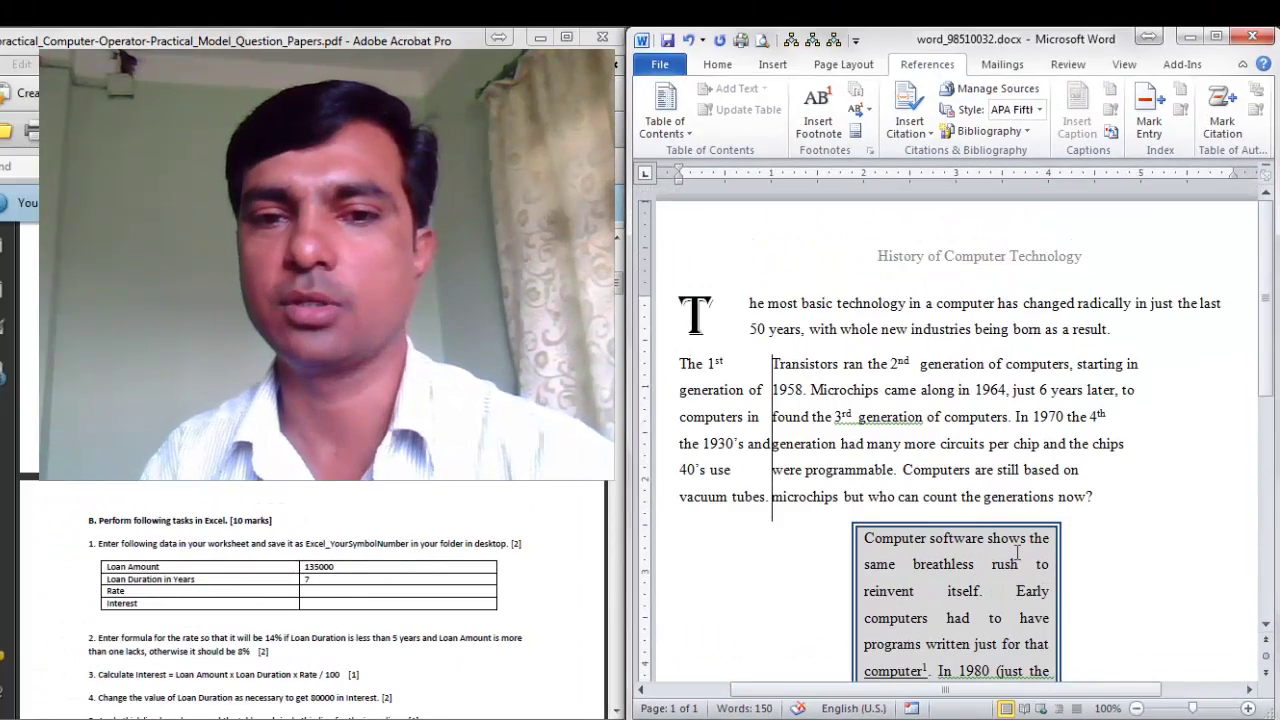
pyautogui.scroll(-5, 876, 372)
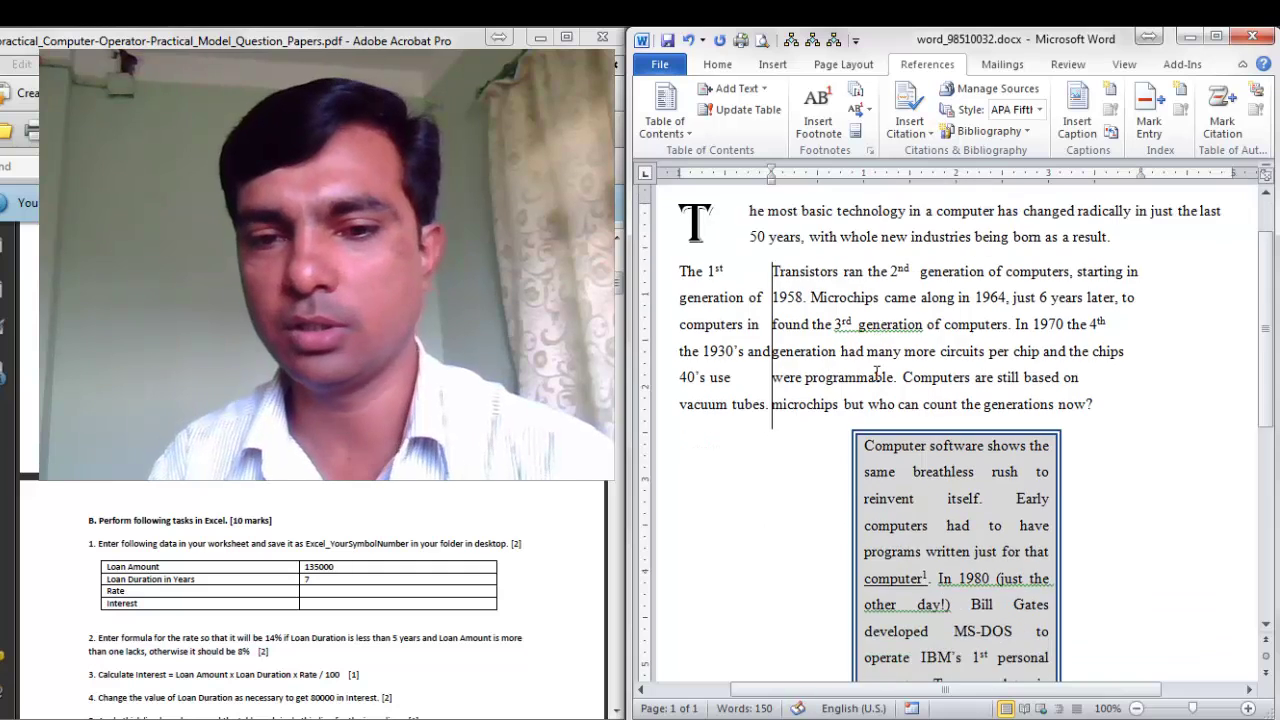
pyautogui.scroll(-2, 876, 372)
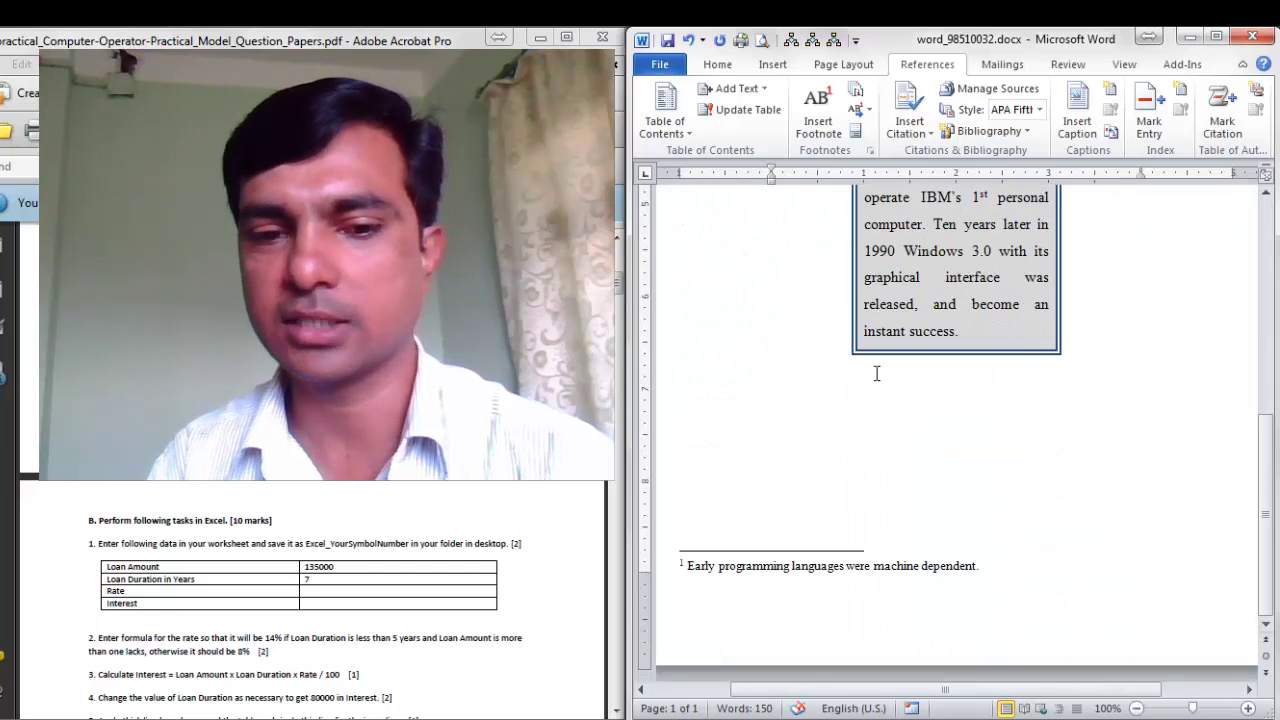
pyautogui.scroll(5, 876, 372)
pyautogui.click(856, 303)
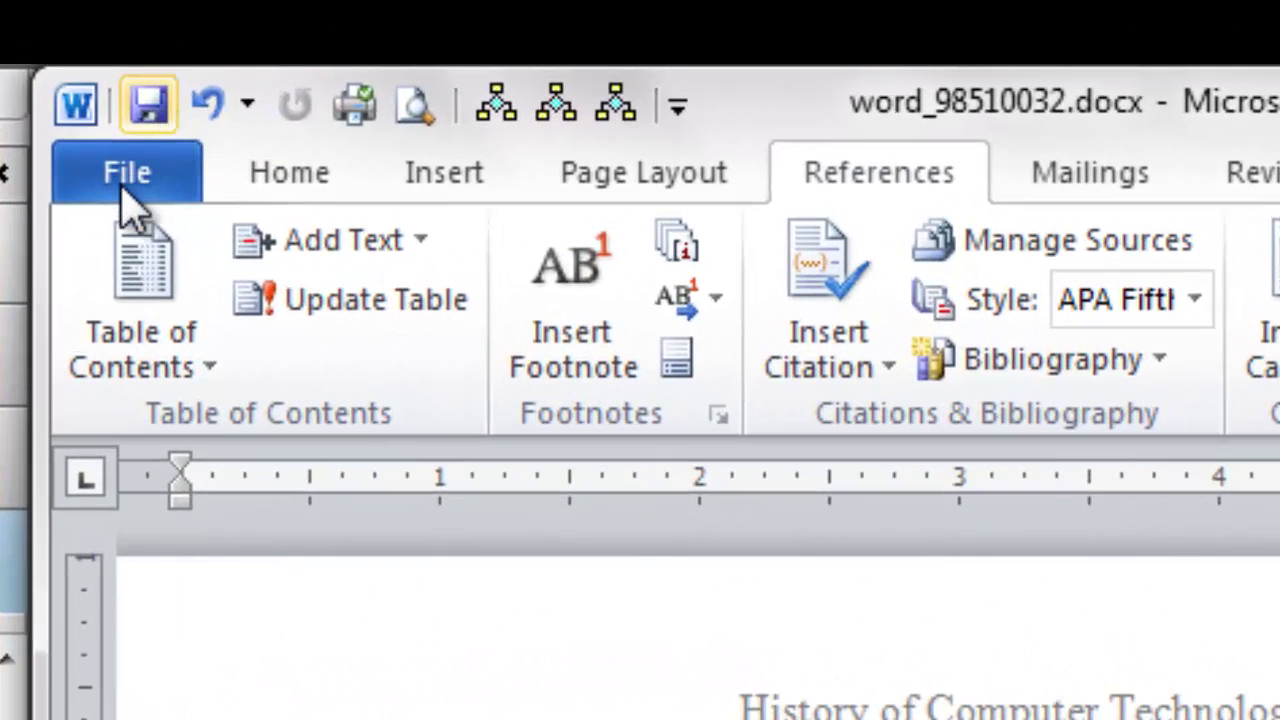
# - Save the document from the File menu under its existing name
pyautogui.click(122, 187)
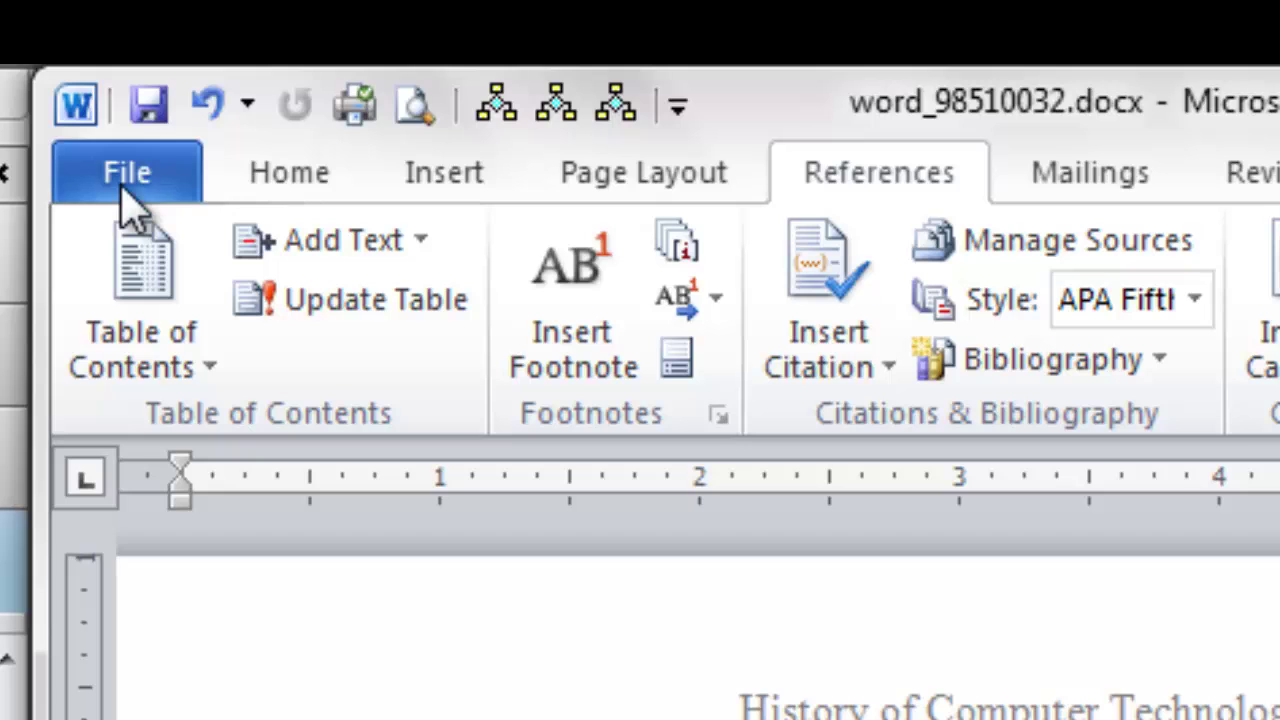
pyautogui.click(128, 185)
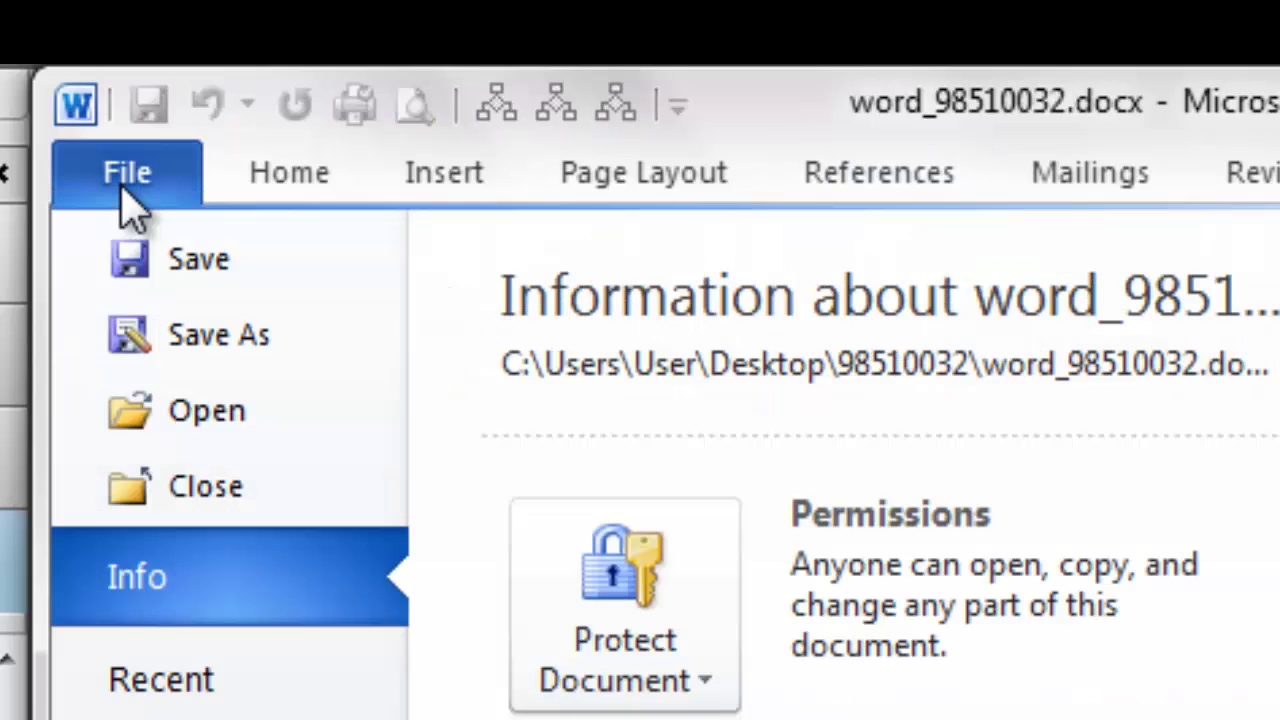
pyautogui.click(200, 262)
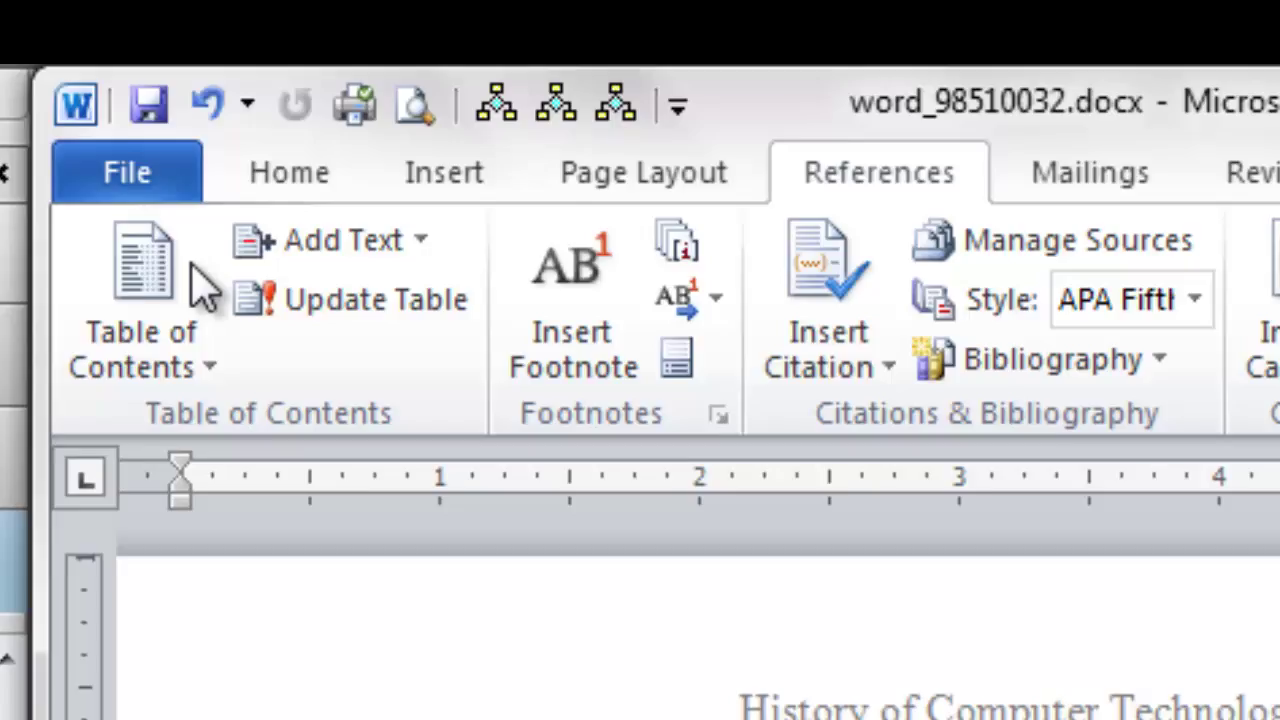